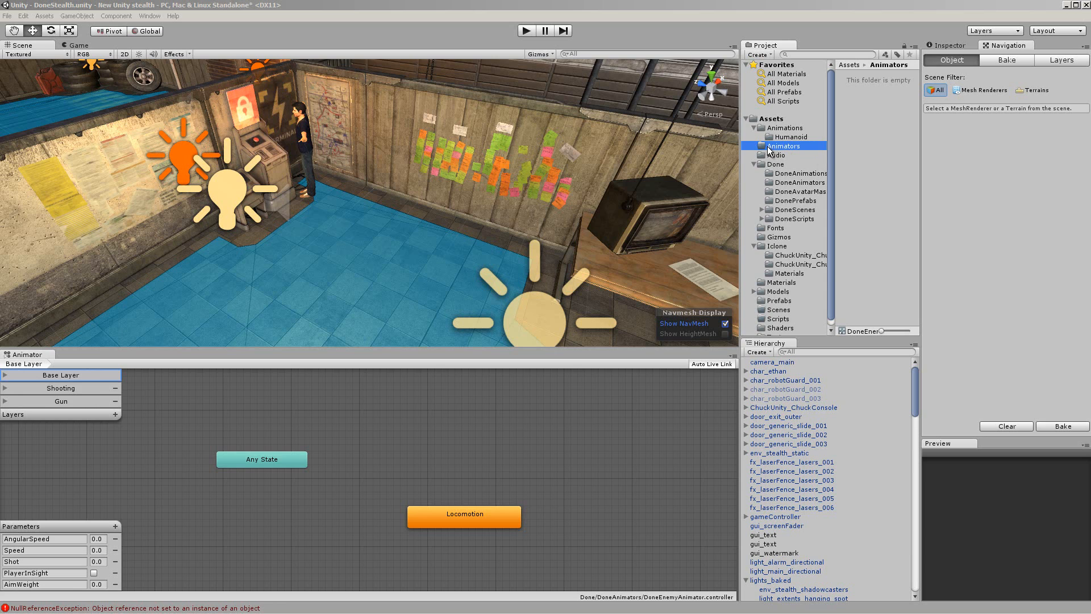
# Create an animator controller named EnemyAnimator in the Animators folder.
pyautogui.rightClick(845, 140)
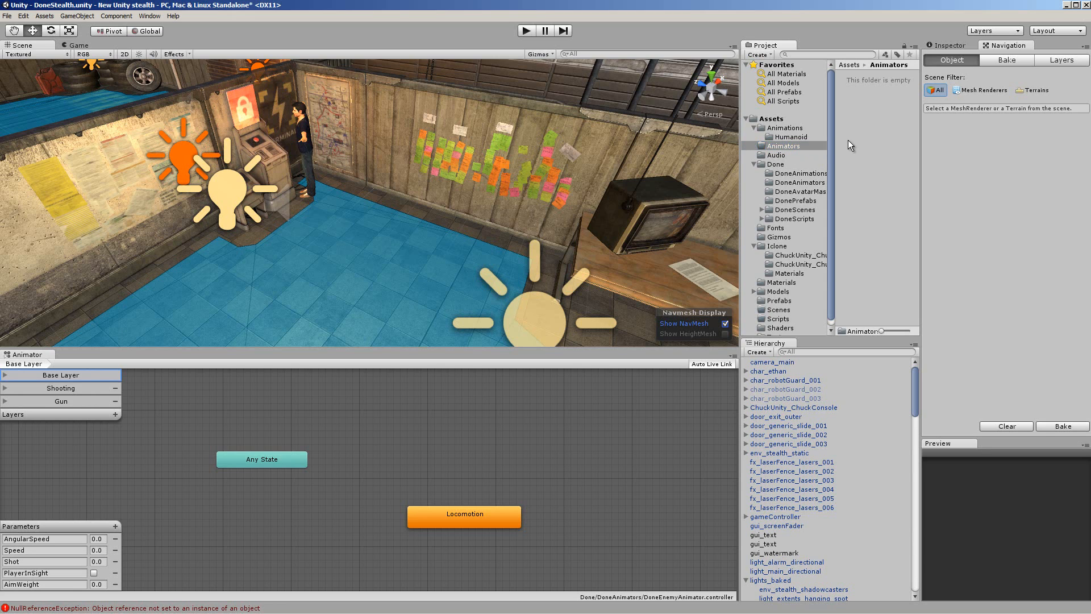
pyautogui.moveTo(862, 149)
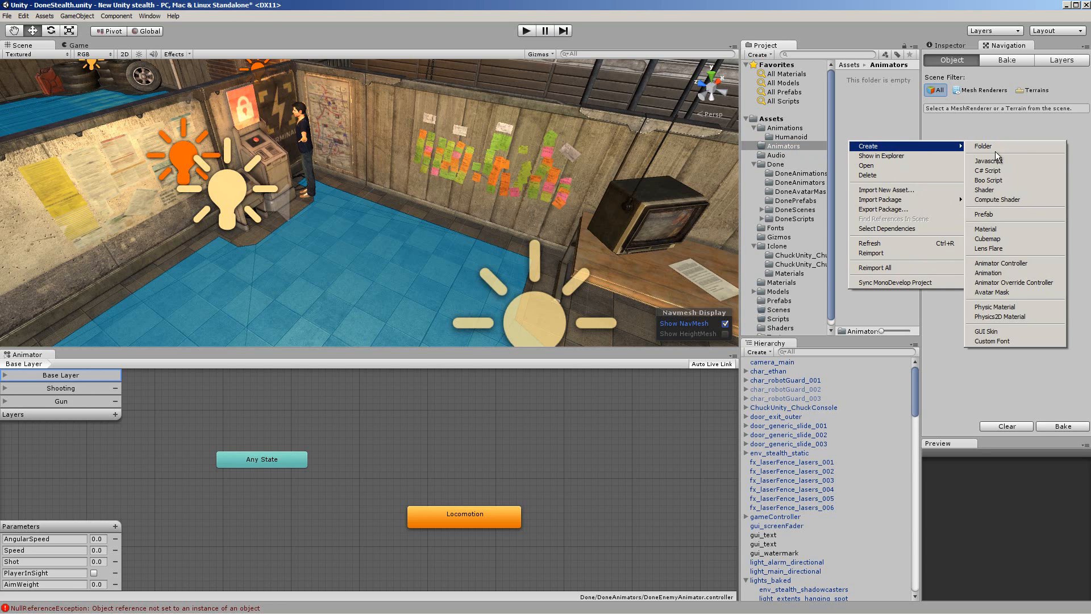
pyautogui.click(1018, 264)
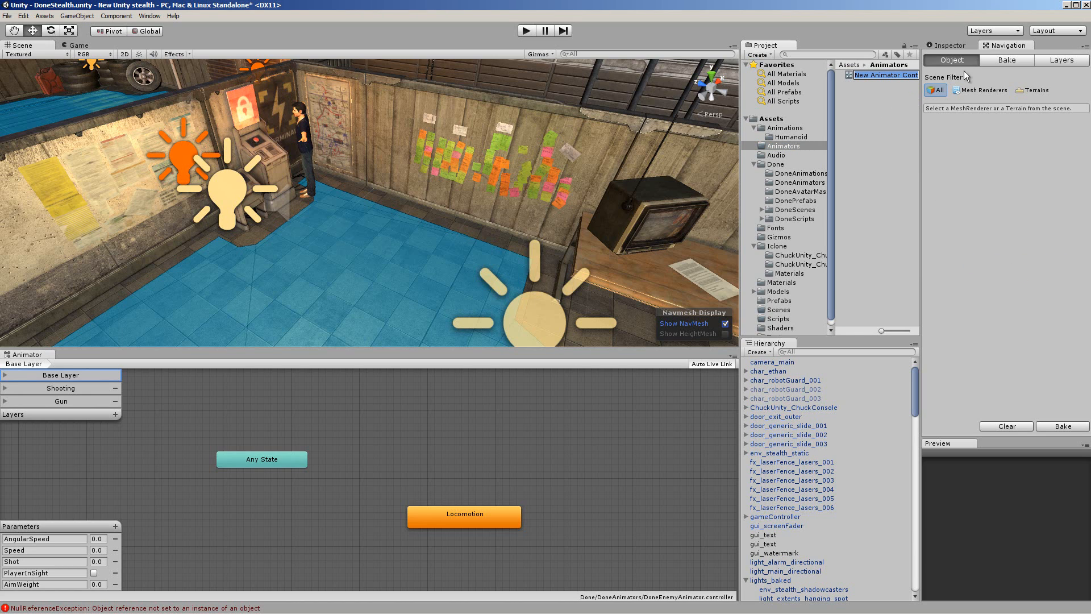
pyautogui.write('EnemyAnimator')
pyautogui.press('Return')
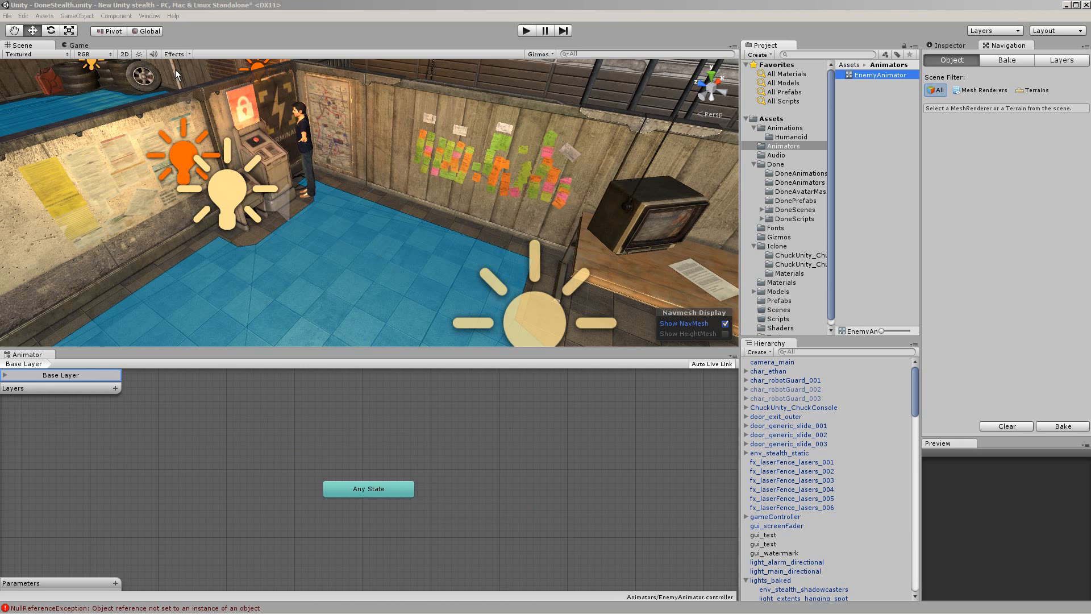
# Add a float parameter named AngularSpeed to the EnemyAnimator controller.
pyautogui.click(150, 16)
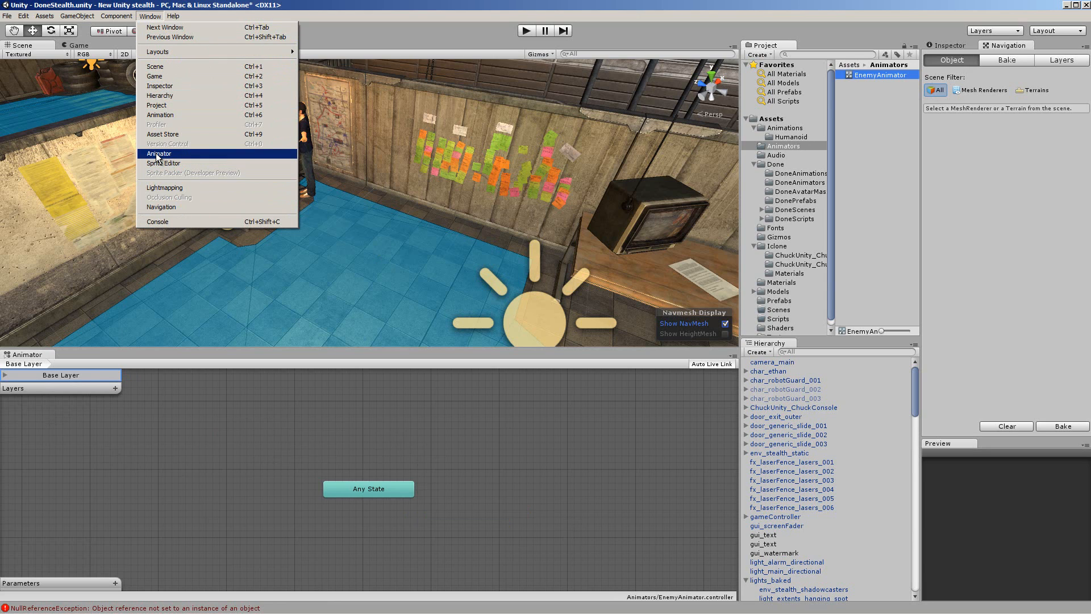
pyautogui.click(554, 446)
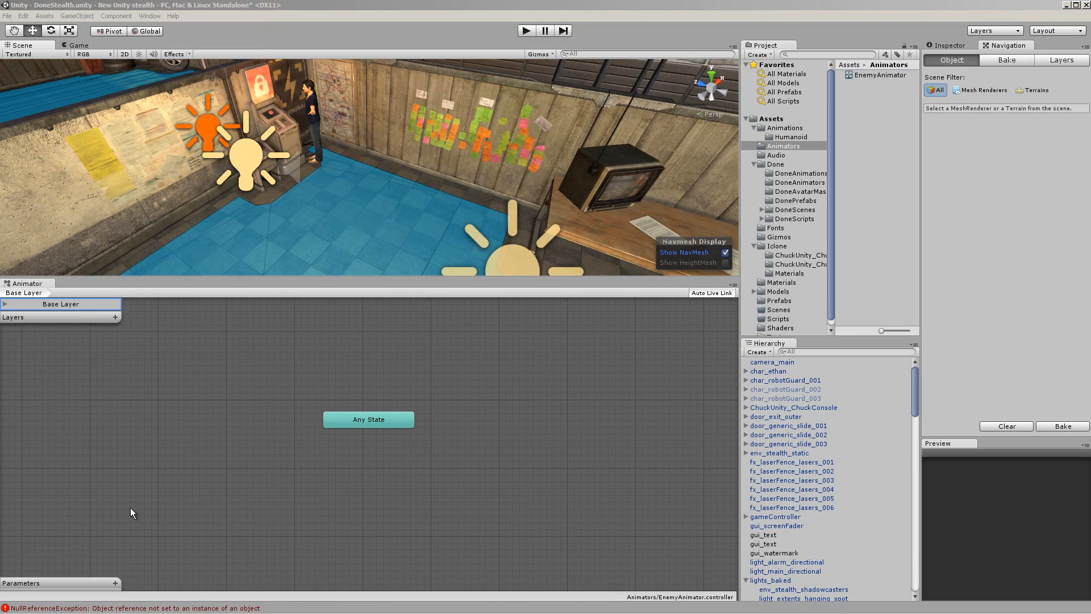
pyautogui.click(116, 584)
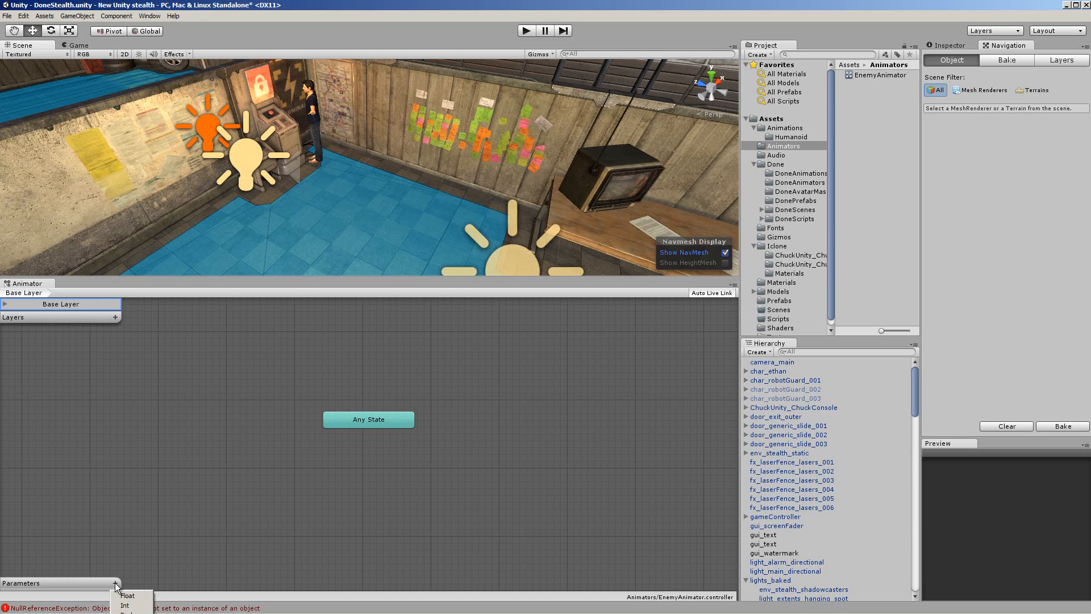
pyautogui.click(128, 596)
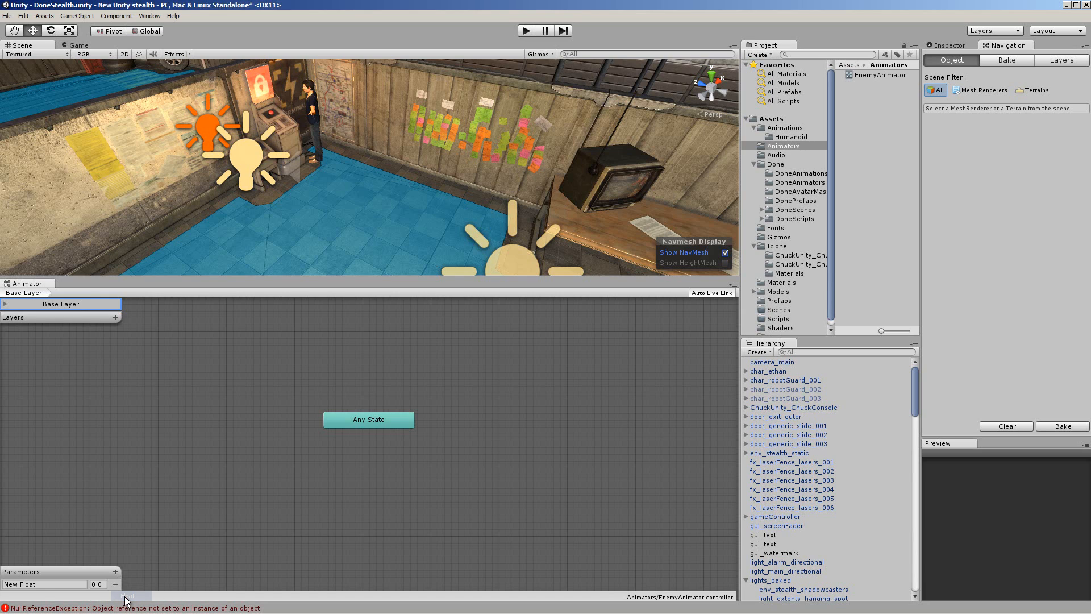
pyautogui.click(46, 584)
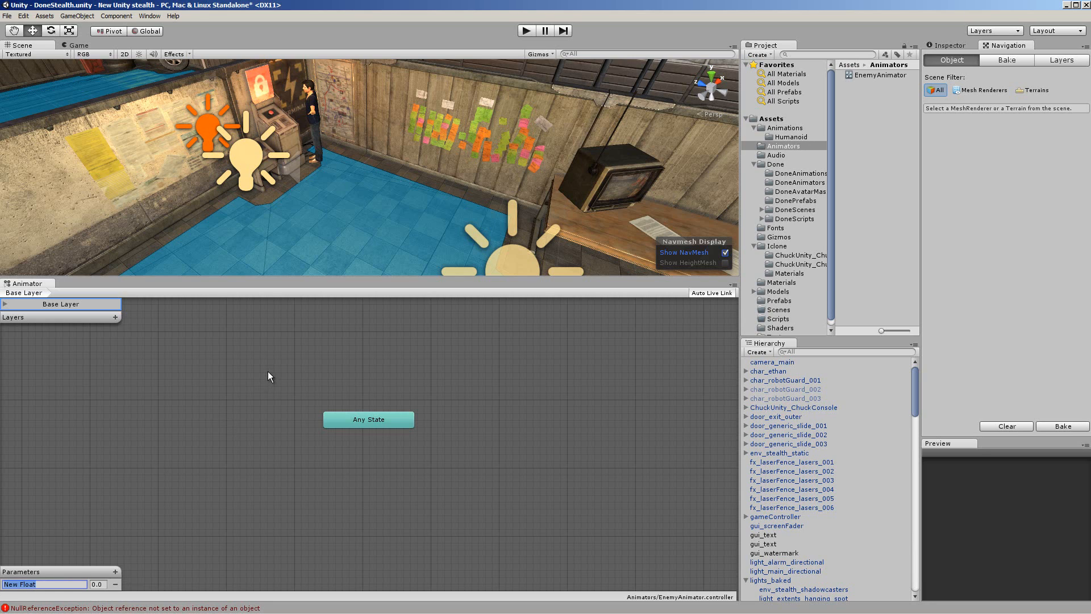
pyautogui.write('AngularSpeed')
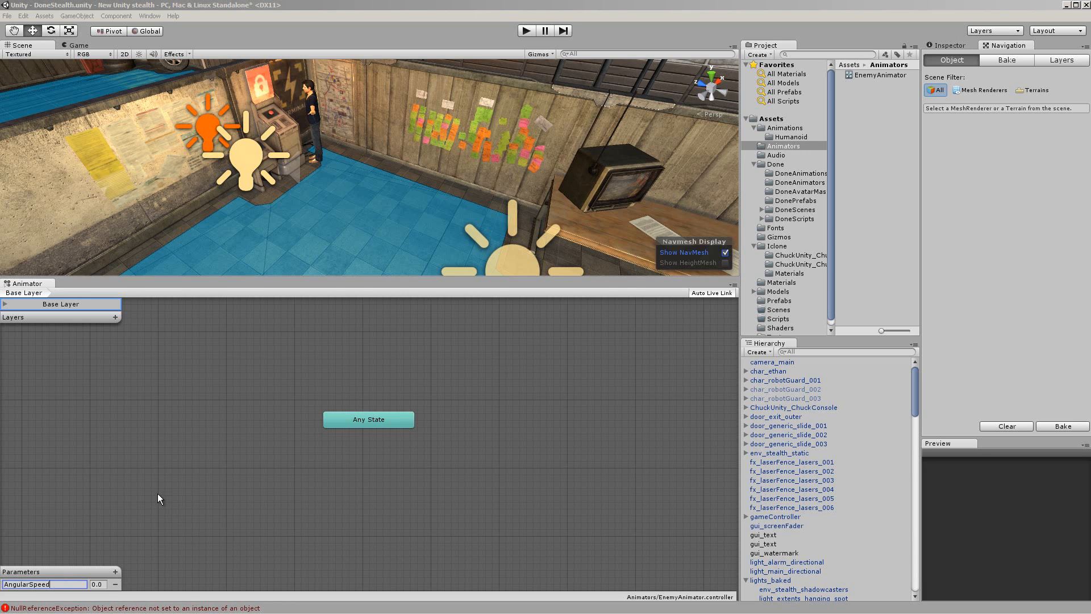
# Add three more float parameters to the EnemyAnimator controller, below AngularSpeed.
pyautogui.click(116, 572)
pyautogui.click(127, 585)
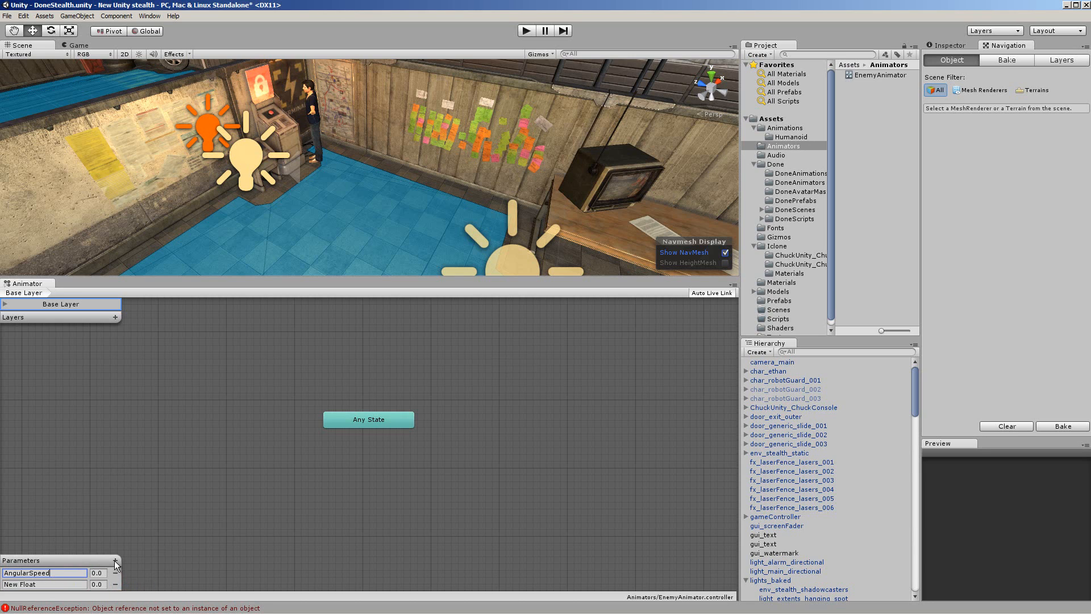
pyautogui.click(115, 560)
pyautogui.click(135, 575)
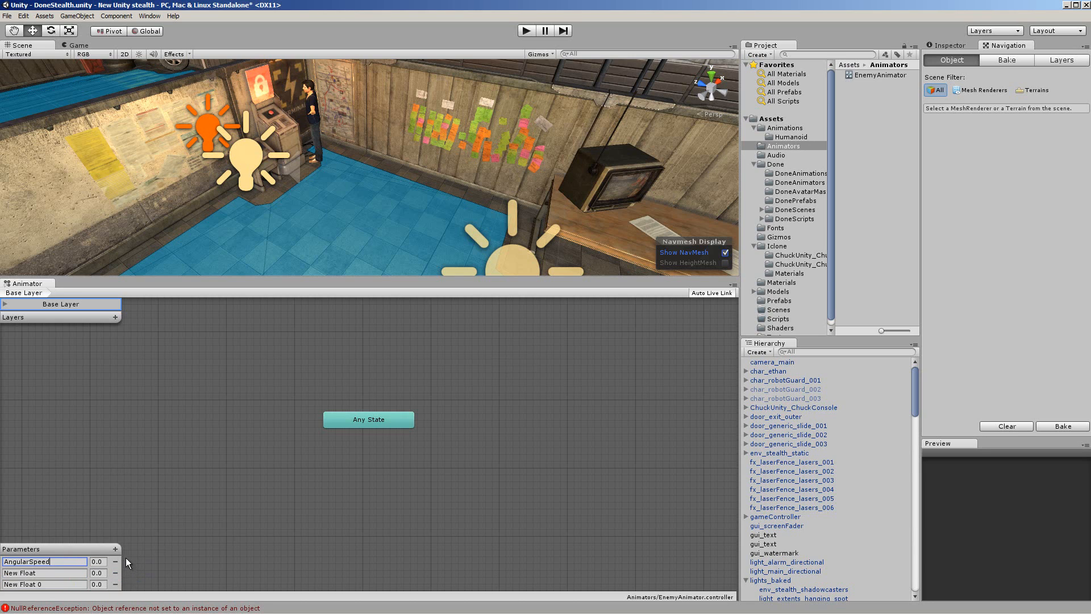
pyautogui.click(116, 549)
pyautogui.click(126, 562)
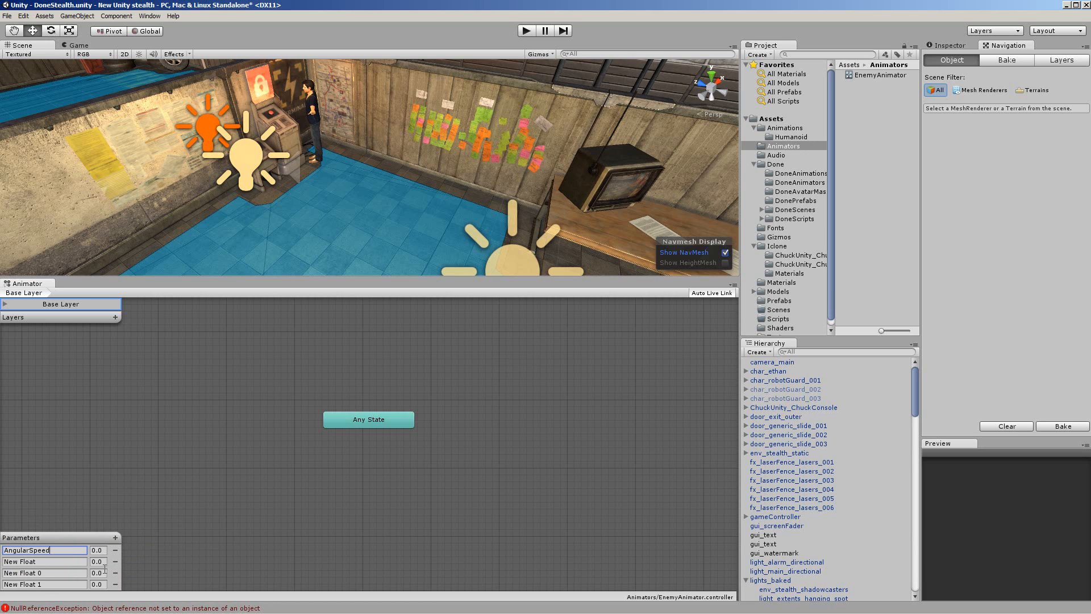
# Rename the three unnamed float parameters Speed, Shot and AimWeight, in that order.
pyautogui.click(41, 561)
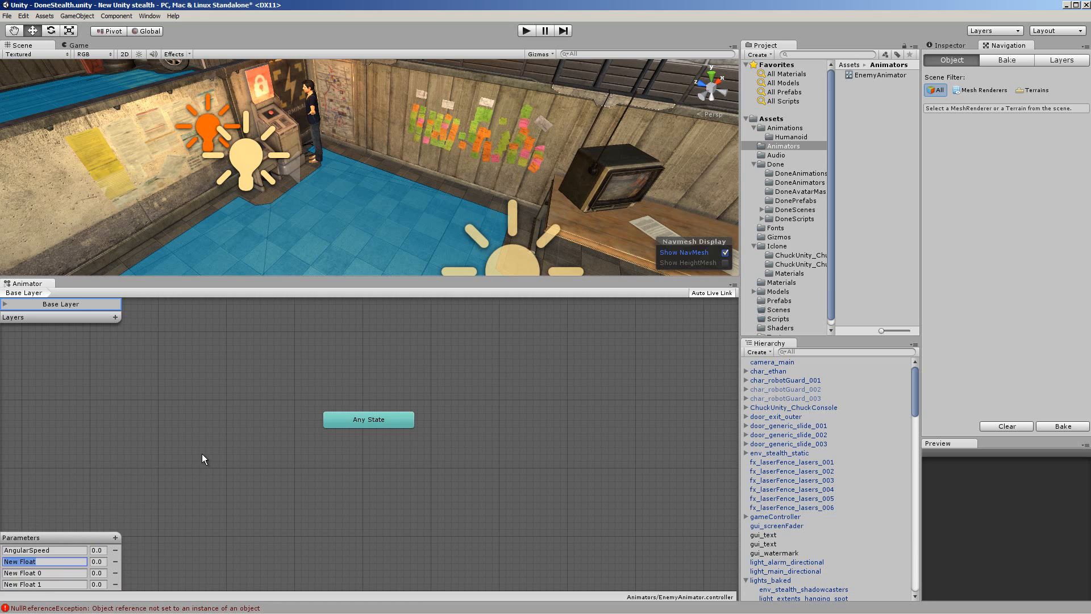
pyautogui.write('Speed')
pyautogui.click(34, 573)
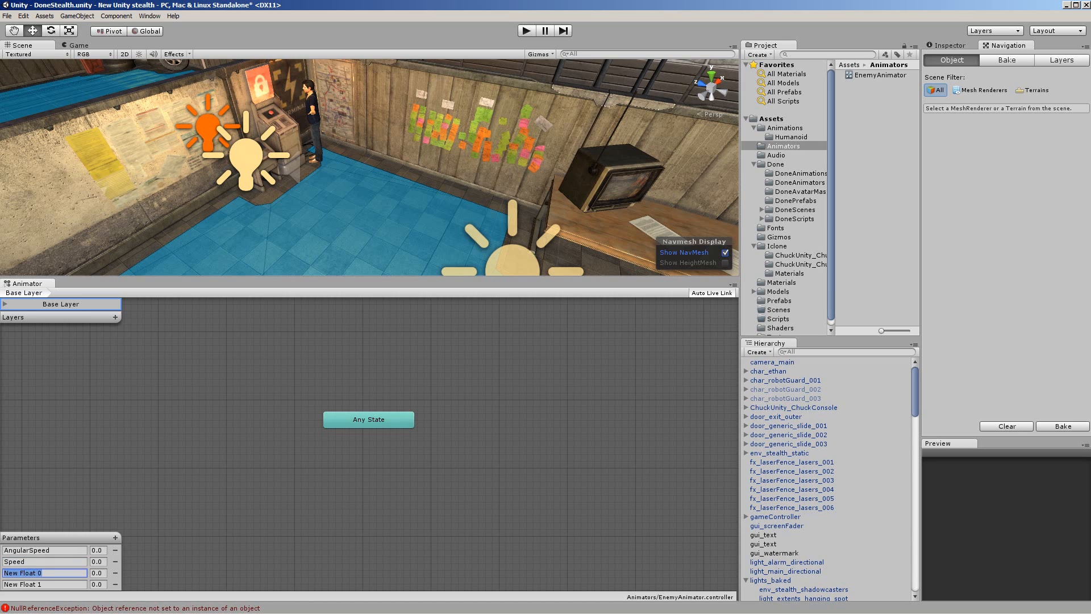
pyautogui.write('Shot')
pyautogui.press('Tab')
pyautogui.write('A')
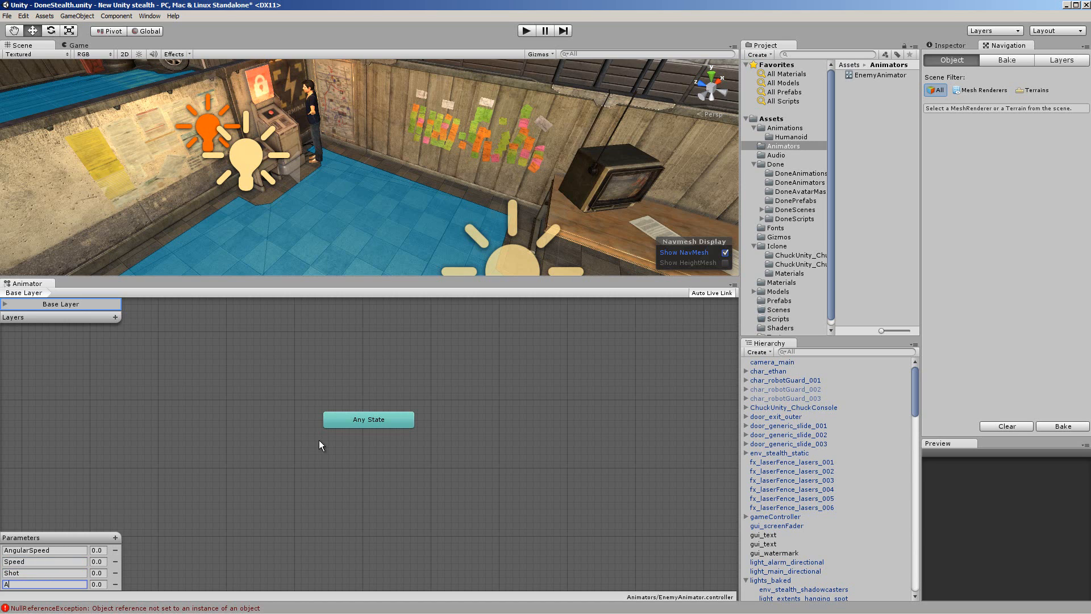
pyautogui.write('imWeight')
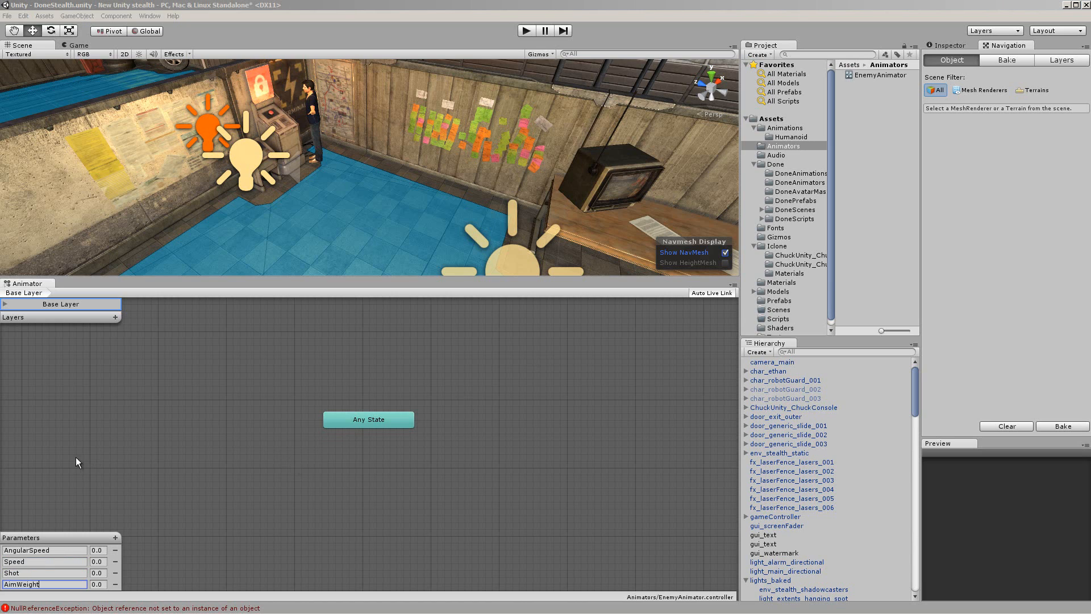
# Add a bool parameter named PlayerInSight to the EnemyAnimator controller.
pyautogui.click(114, 537)
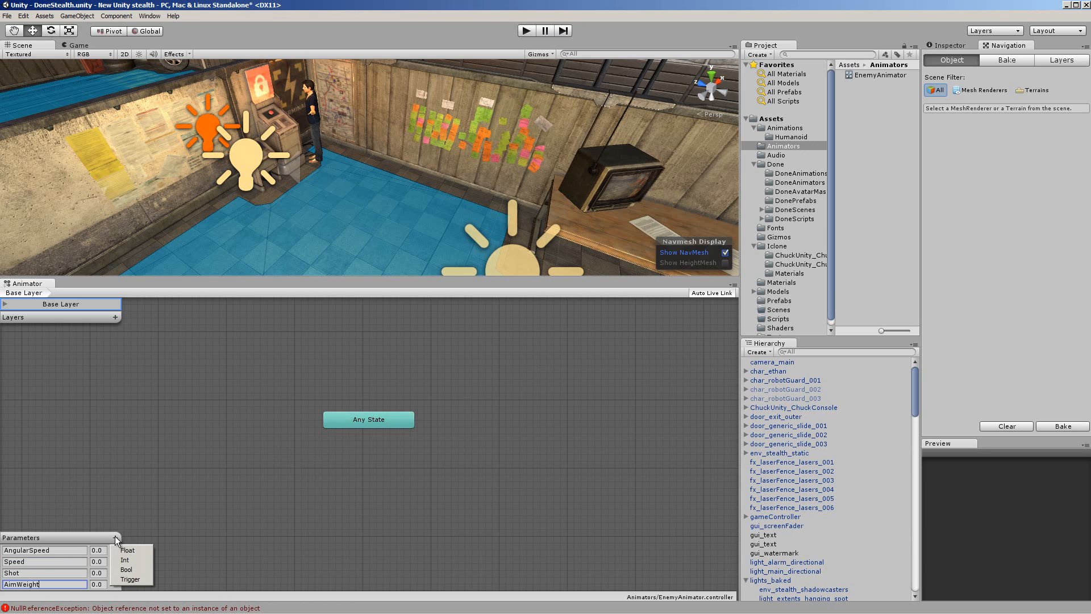
pyautogui.click(138, 571)
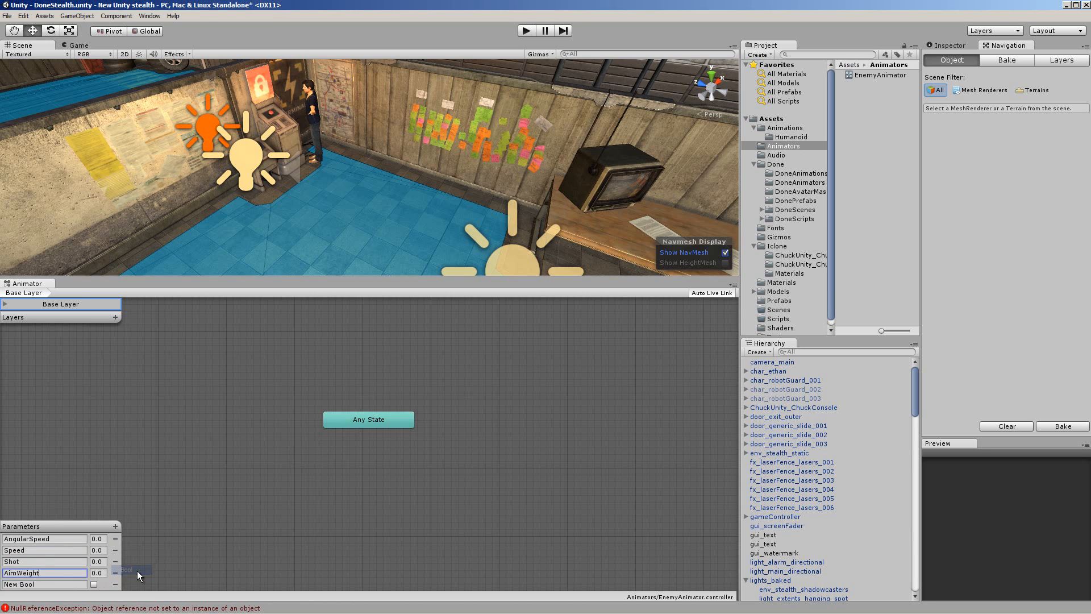
pyautogui.click(52, 585)
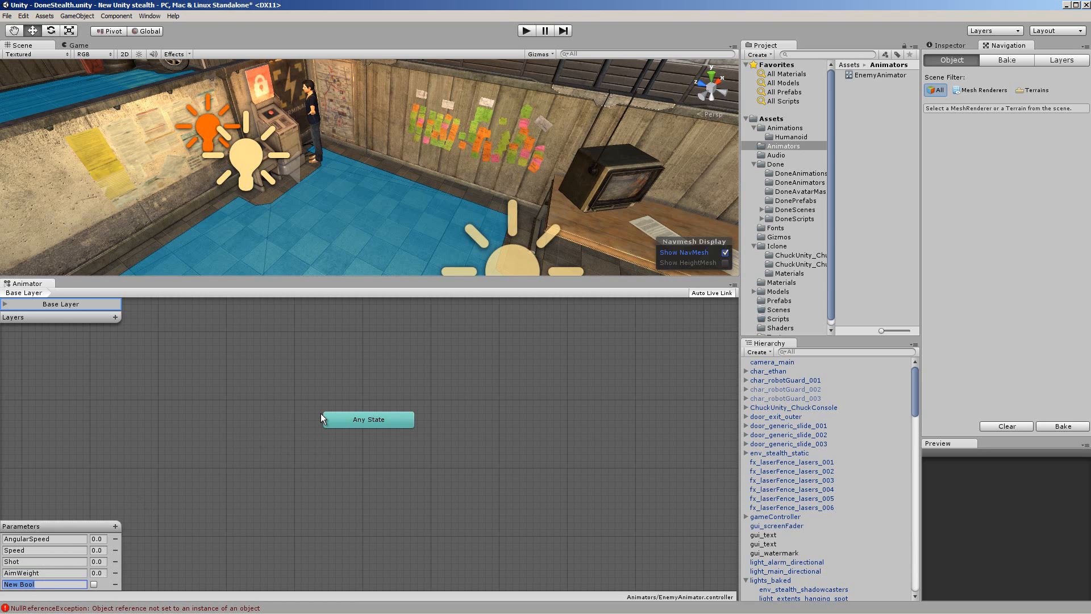
pyautogui.write('PlayerInSight')
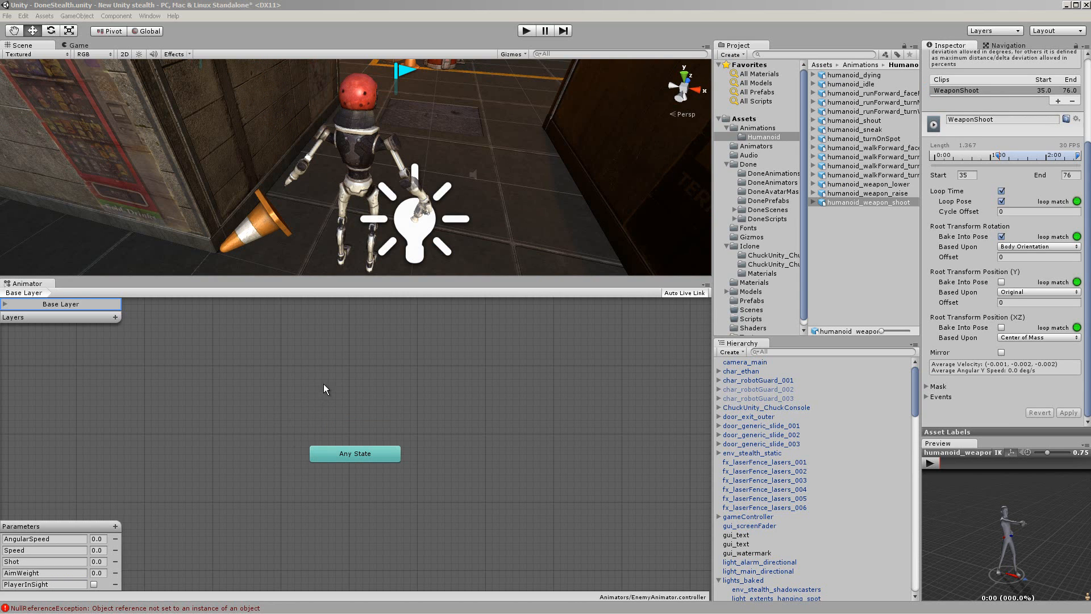
# Create a state from a new blend tree in the Base Layer and name the state Locomotion.
pyautogui.rightClick(356, 358)
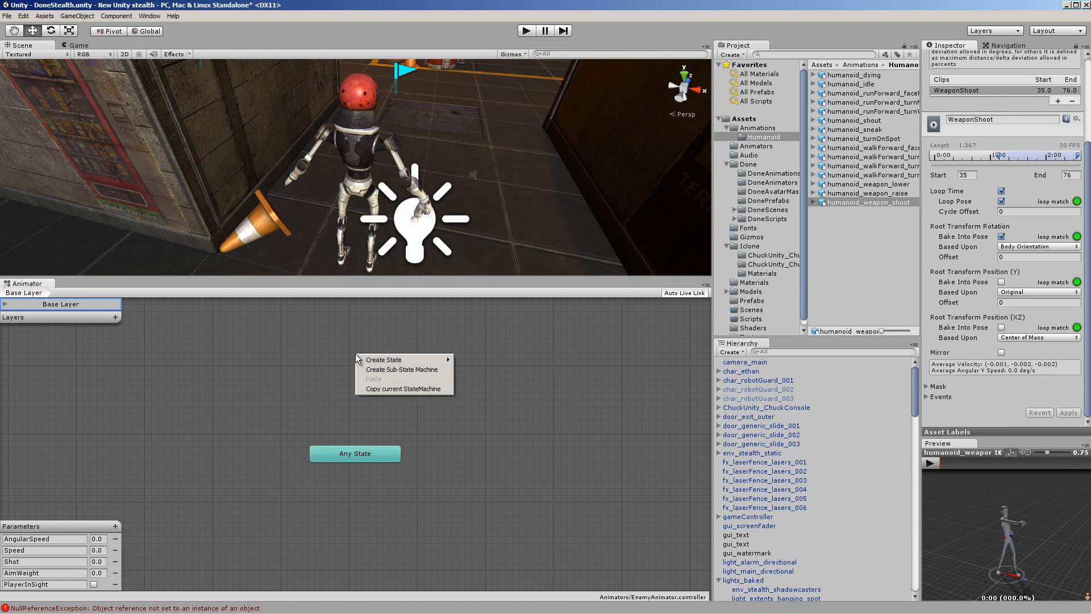
pyautogui.moveTo(392, 362)
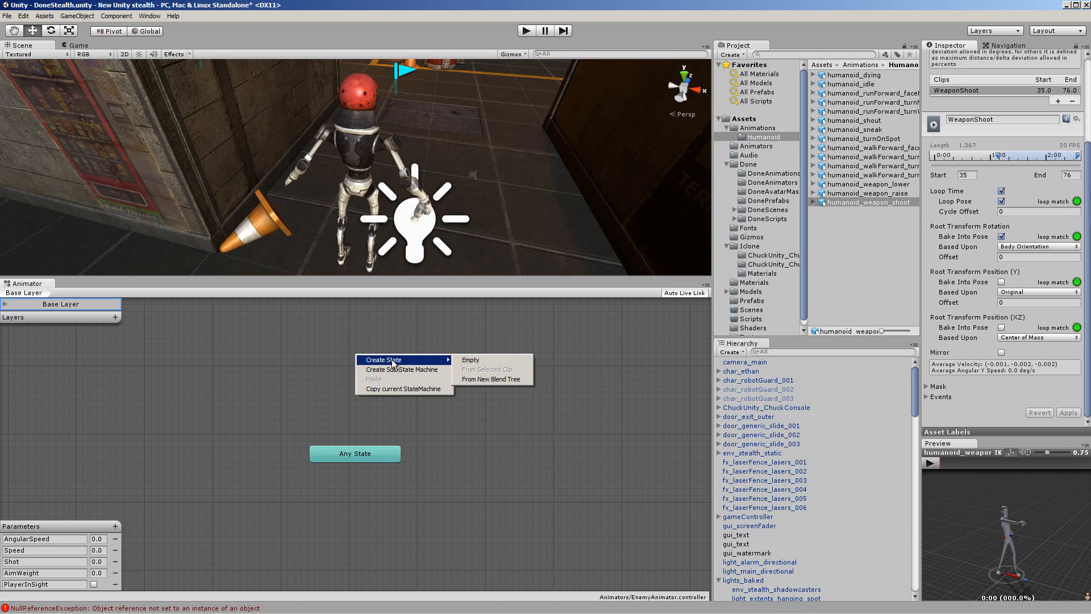
pyautogui.click(503, 380)
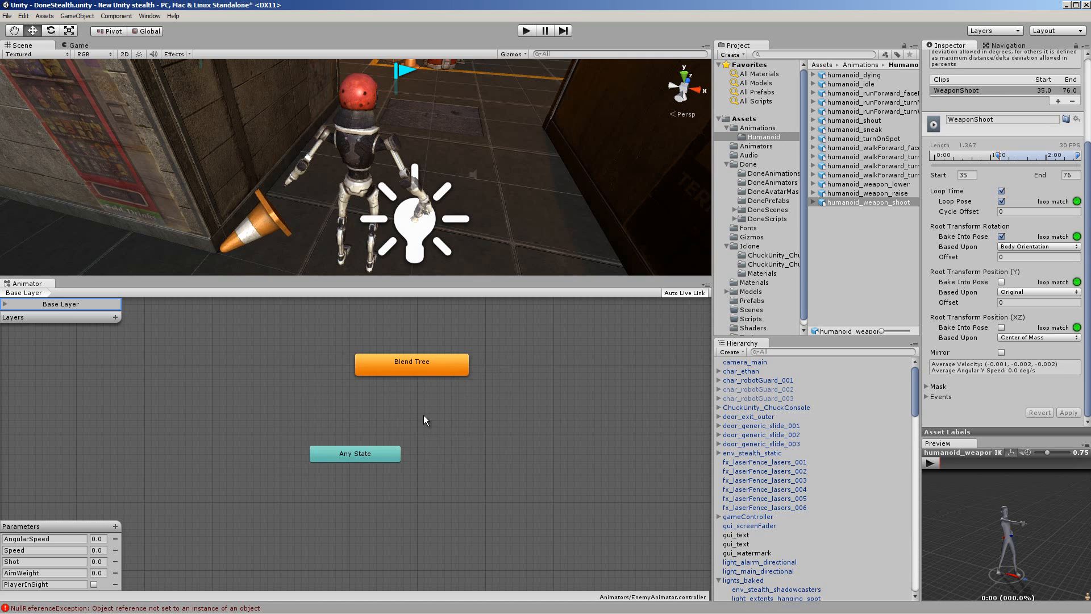
pyautogui.click(424, 361)
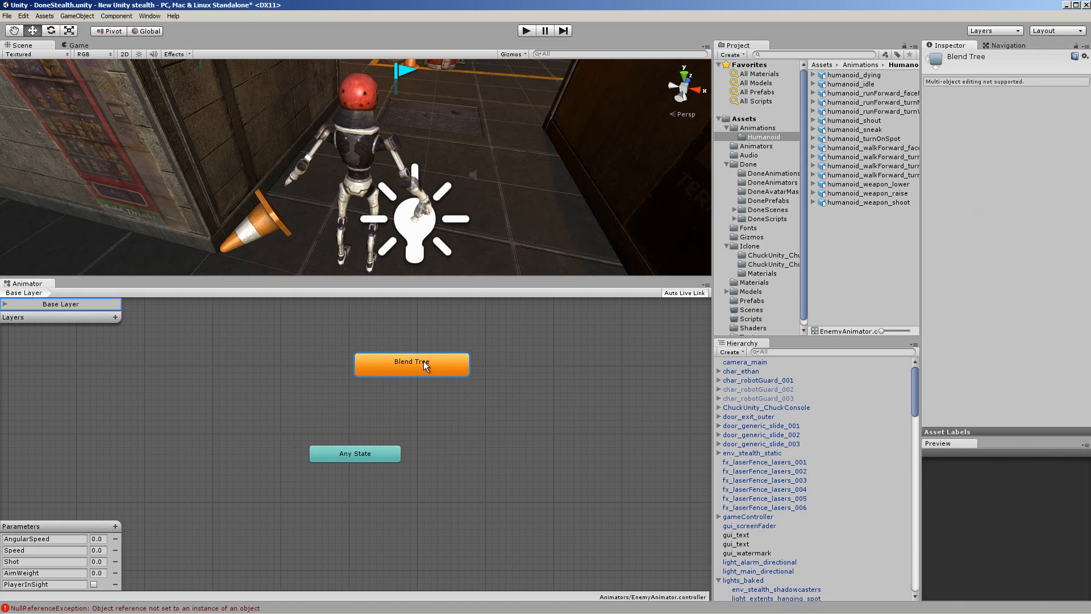
pyautogui.click(985, 57)
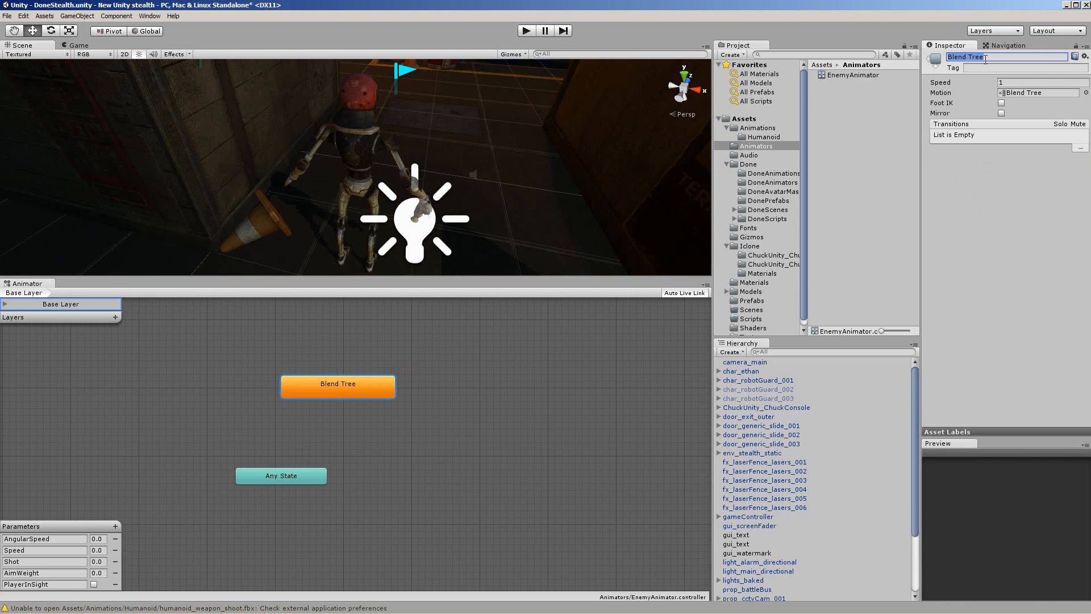
pyautogui.write('Locomotion')
pyautogui.press('Return')
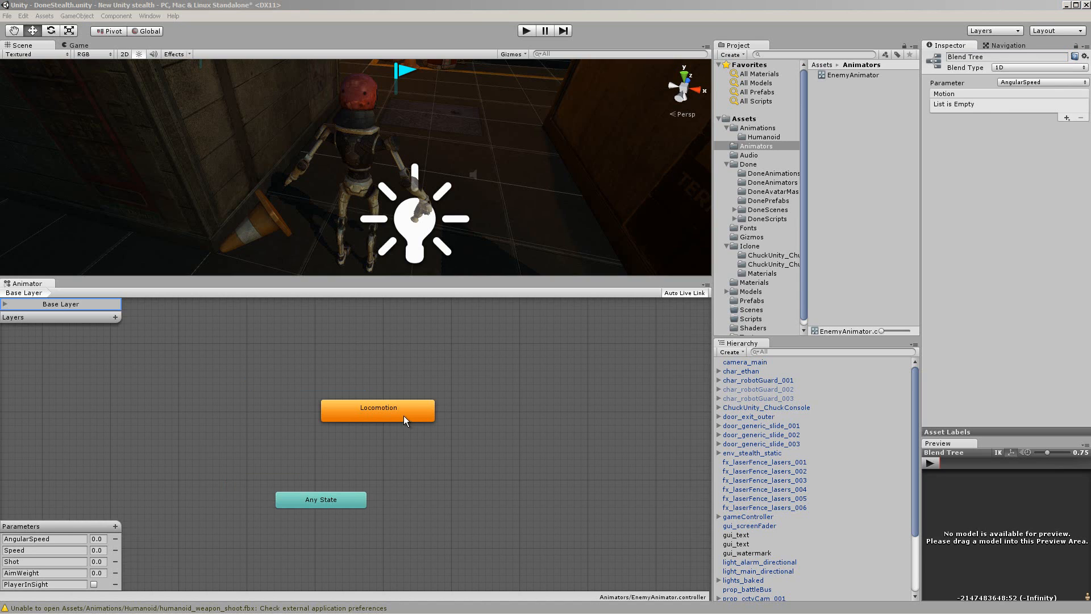
# Open the blend tree inside the Locomotion state and rename the tree Locomotion.
pyautogui.doubleClick(389, 408)
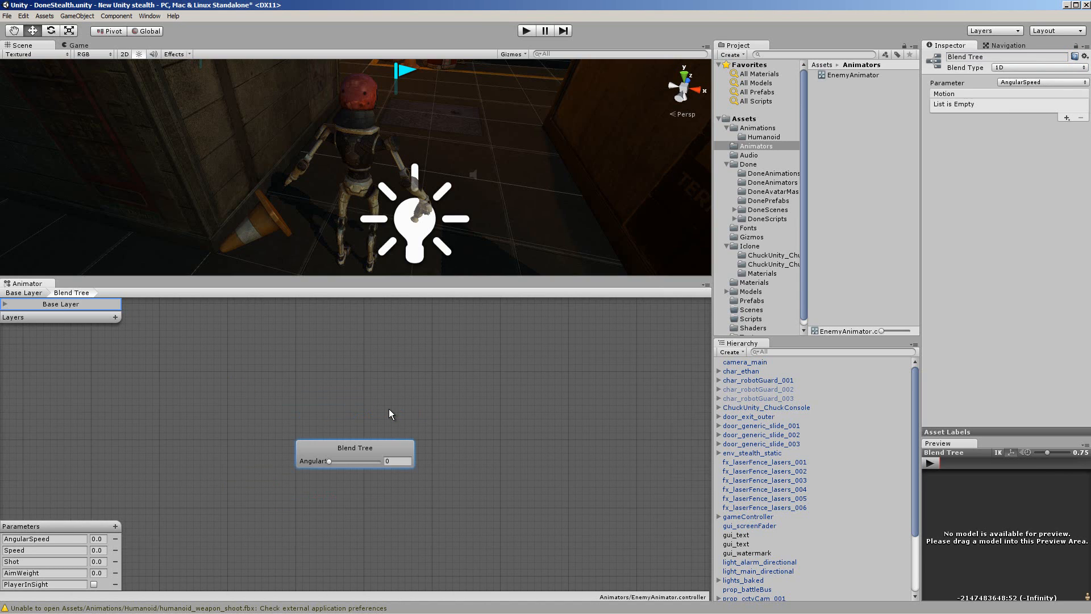
pyautogui.click(990, 58)
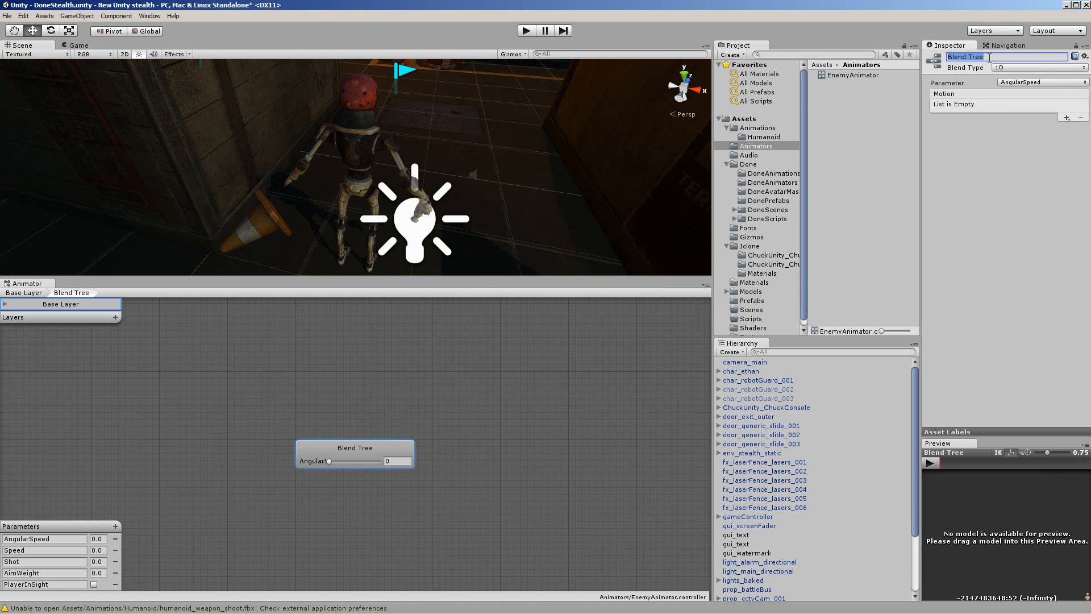
pyautogui.write('Locomotion')
pyautogui.press('Return')
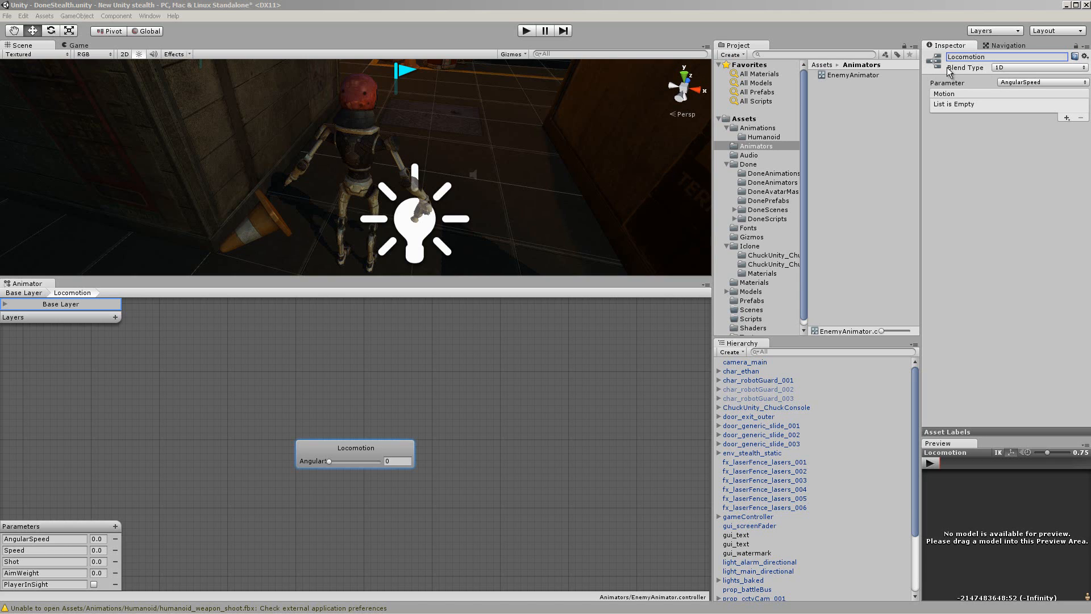
# Set the Locomotion blend tree's blend type to 2D Freeform Cartesian.
pyautogui.click(1019, 67)
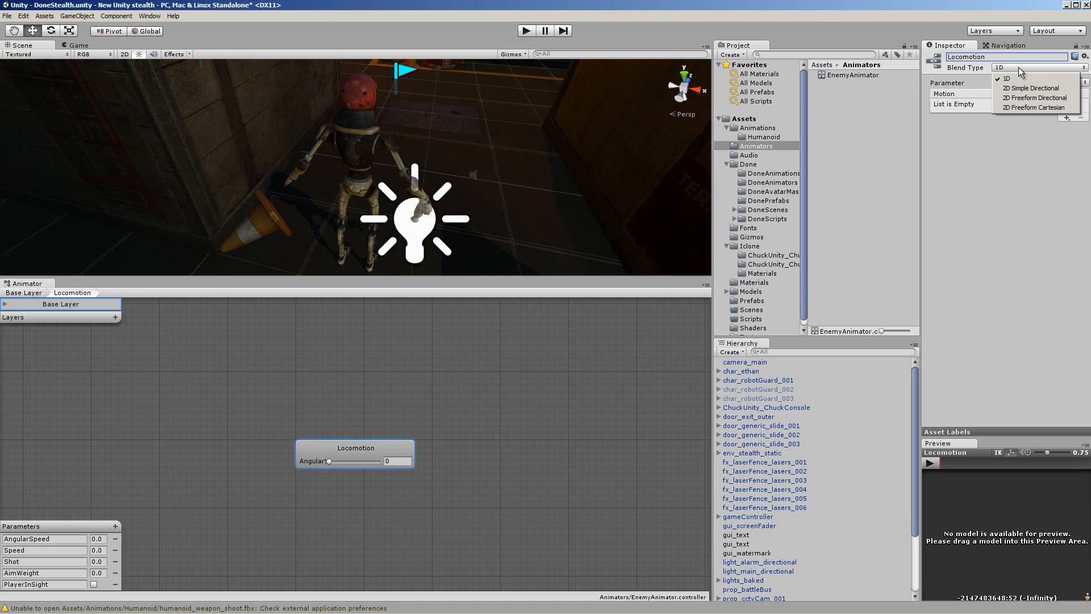
pyautogui.click(1029, 108)
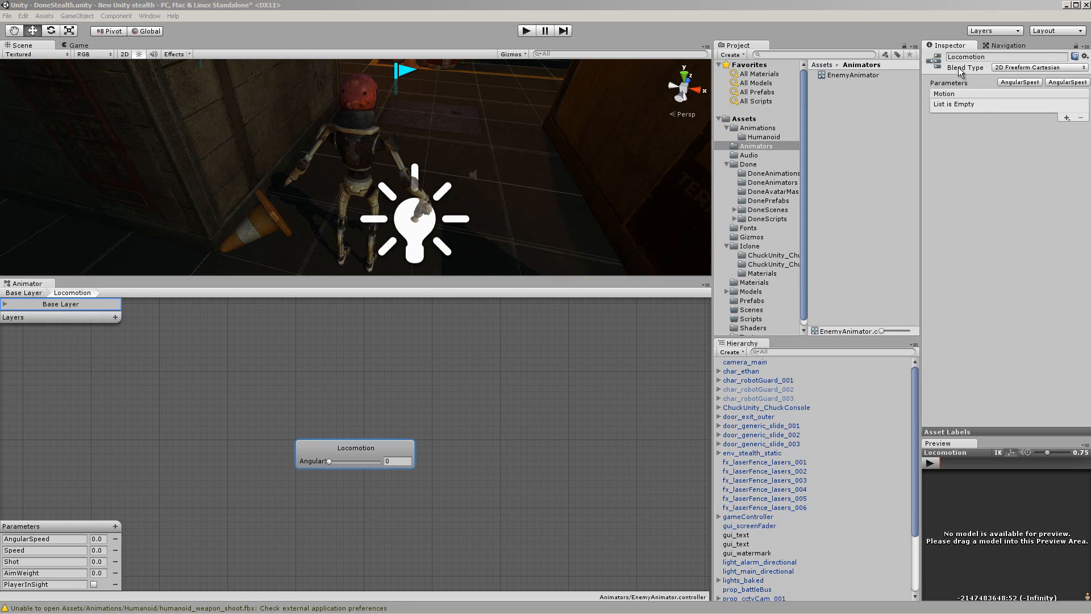
pyautogui.click(1083, 68)
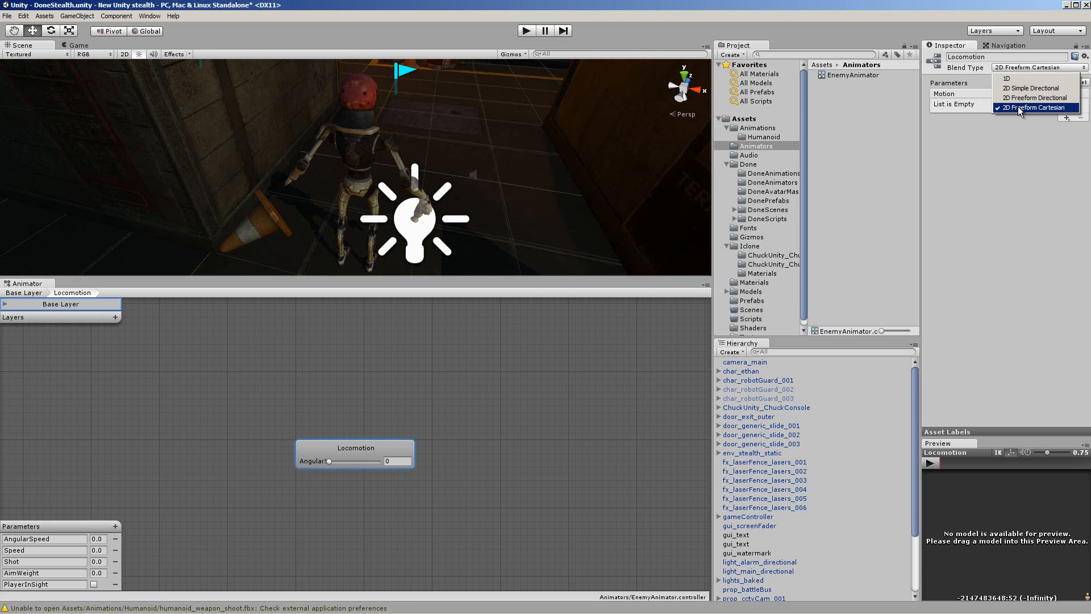
pyautogui.click(997, 170)
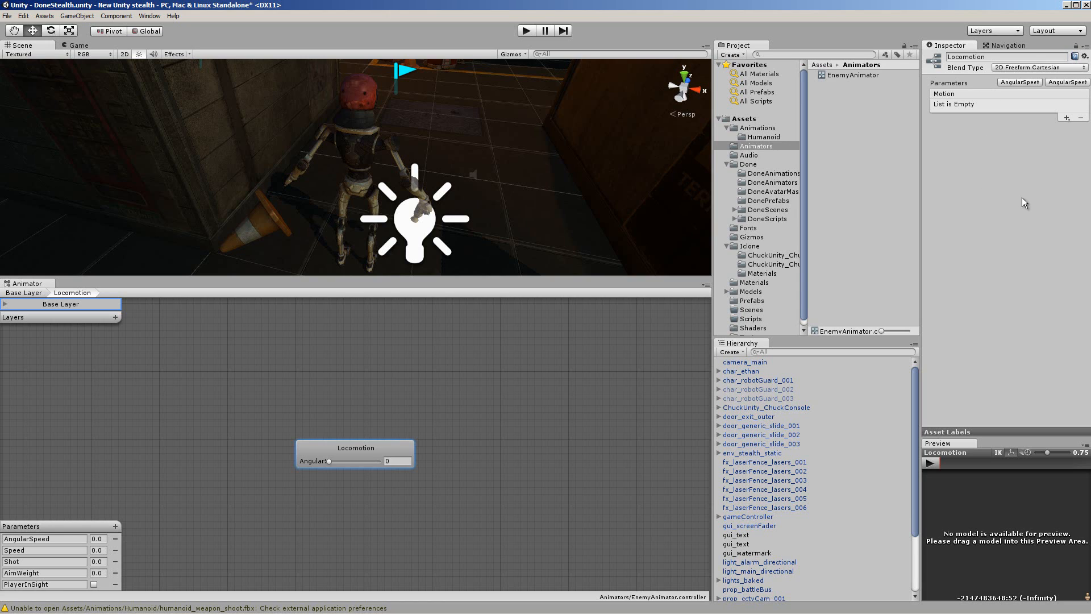
# Set the Locomotion blend tree's parameters to AngularSpeed for X and Speed for Y, and add an empty motion field.
pyautogui.click(1015, 83)
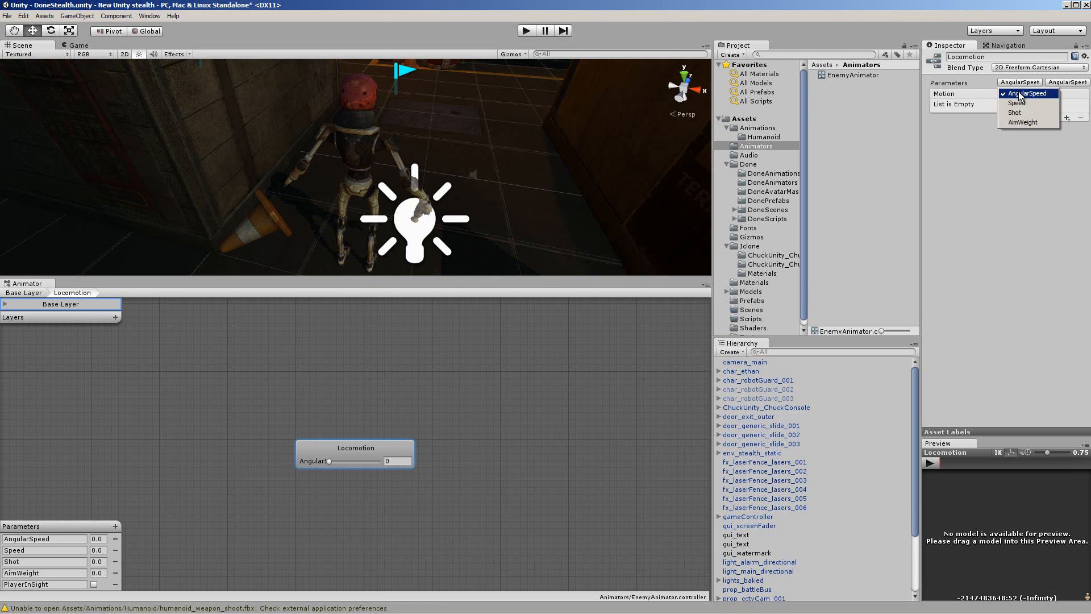
pyautogui.click(1022, 93)
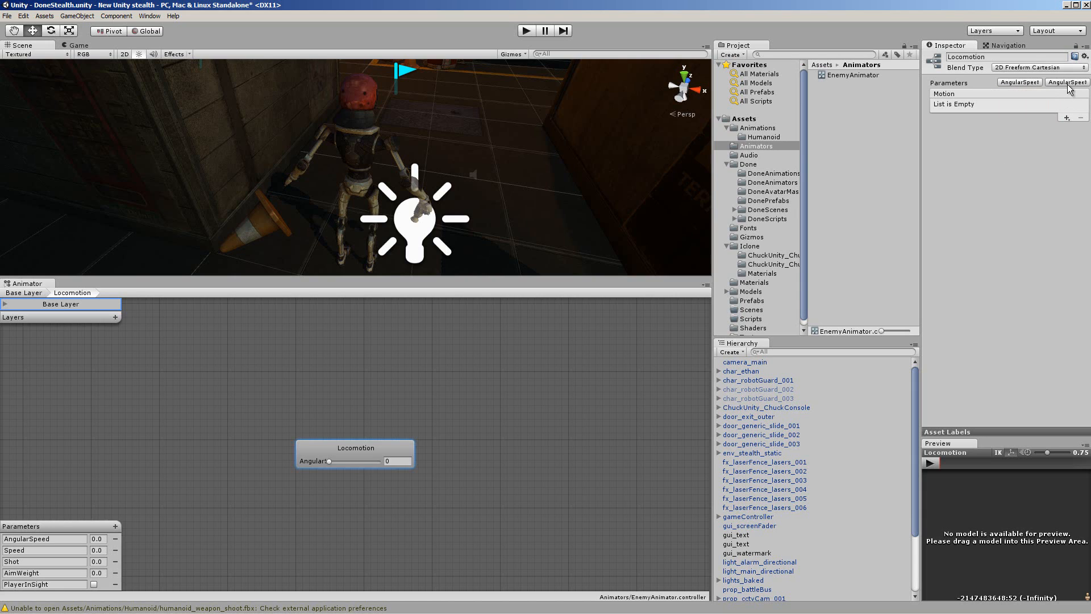
pyautogui.click(1069, 83)
pyautogui.click(1064, 104)
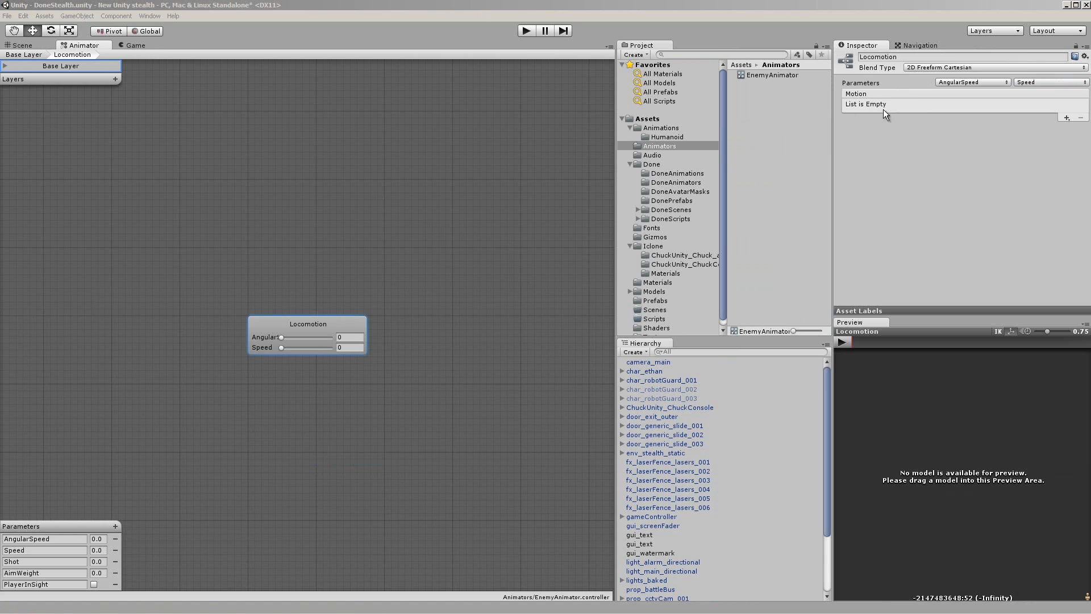
pyautogui.click(1067, 119)
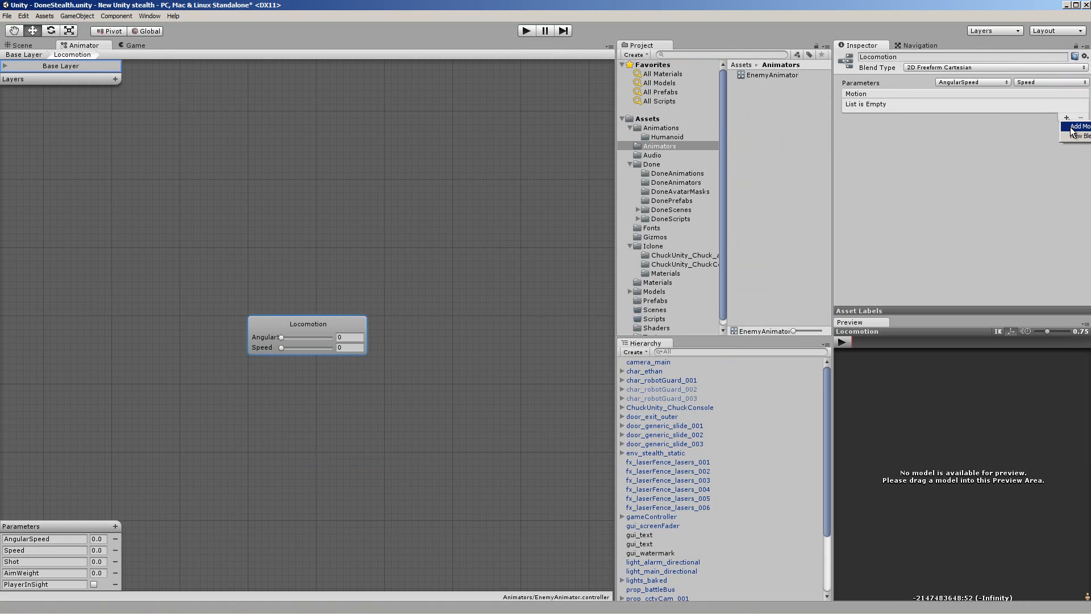
pyautogui.click(1072, 128)
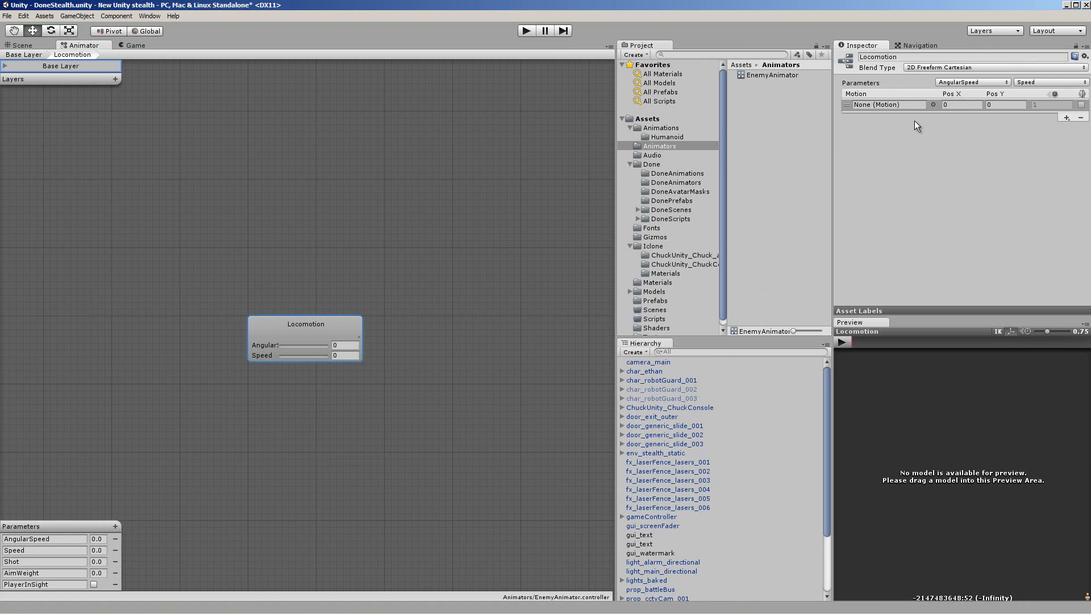
# Preview the humanoid_turnOnSpot clips in the Humanoid animations folder, including TurnOnSpotRightA, RightB, RightD, LeftA and LeftD, to compare their turns.
pyautogui.click(671, 137)
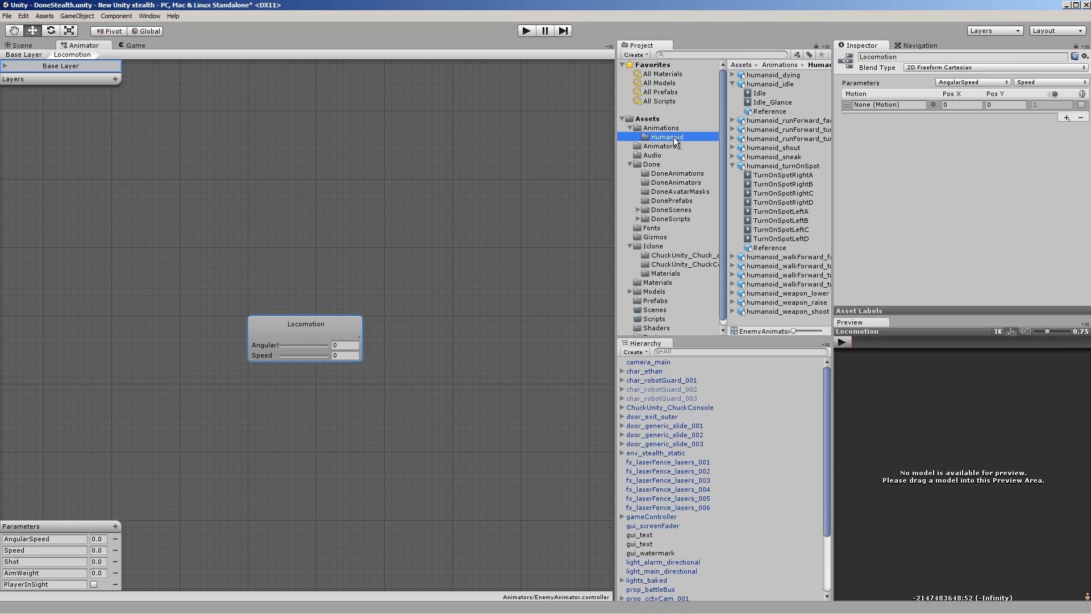
pyautogui.click(773, 177)
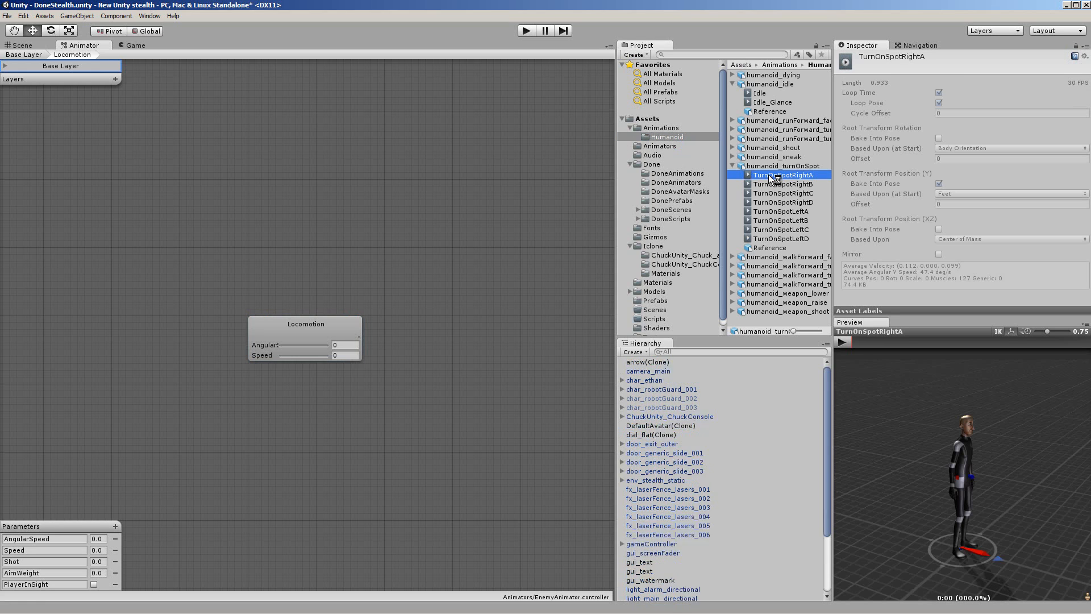
pyautogui.click(843, 342)
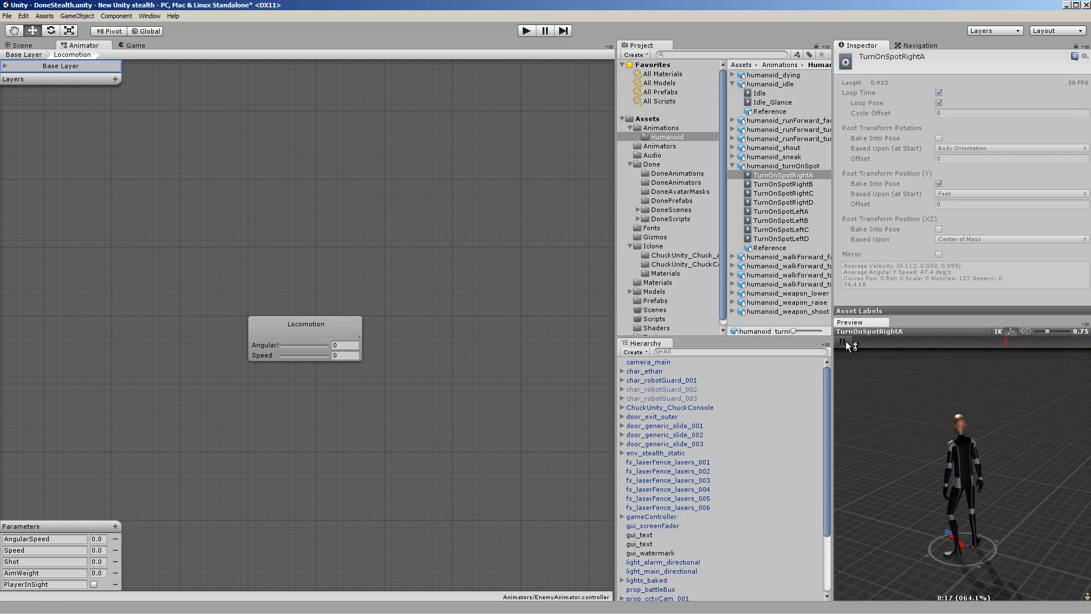
pyautogui.click(784, 185)
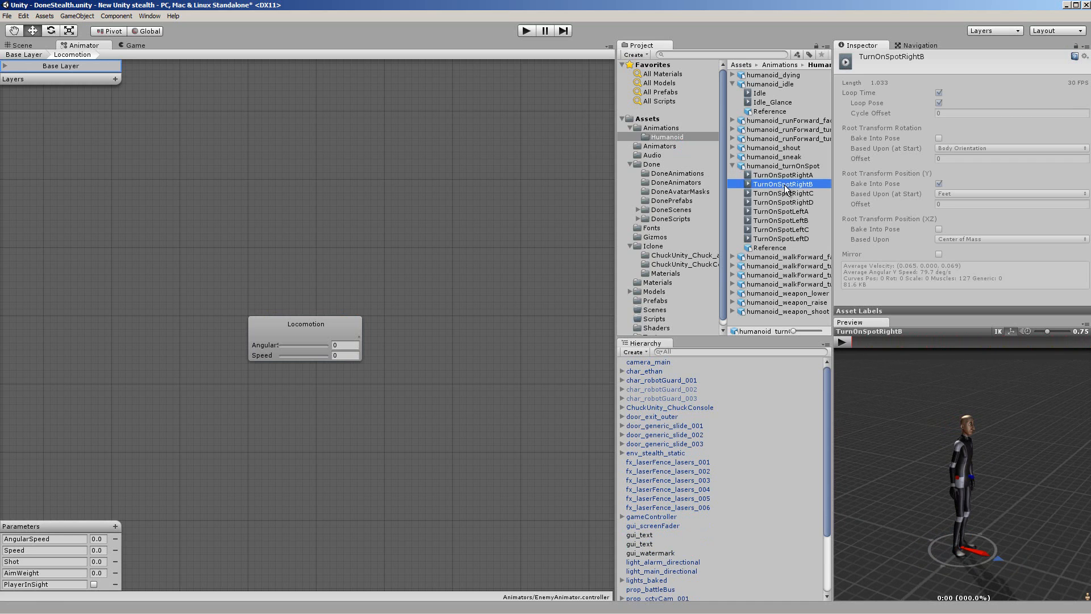
pyautogui.click(847, 343)
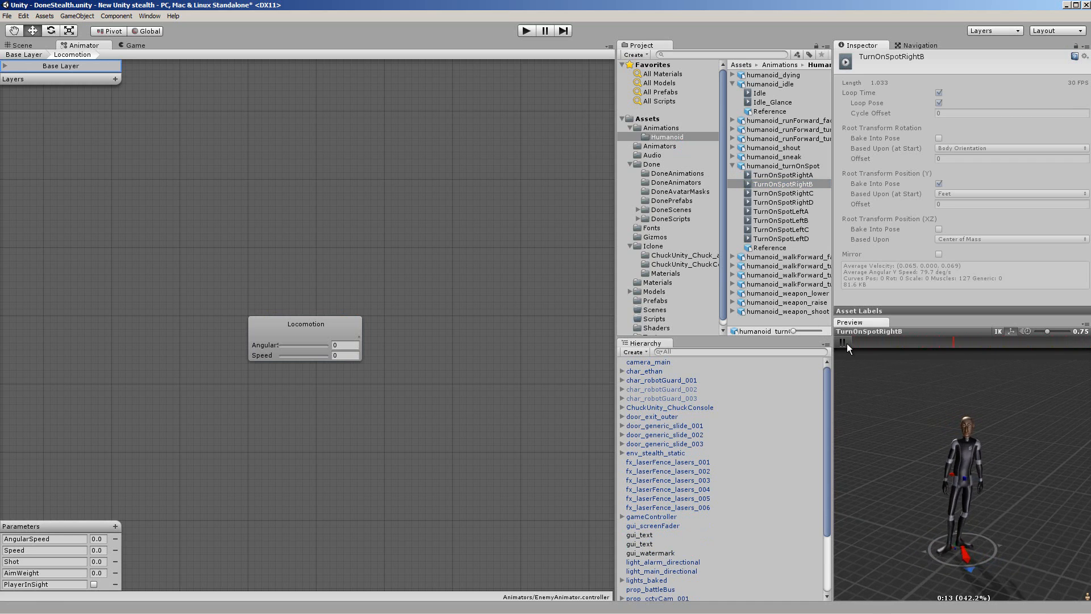
pyautogui.click(784, 202)
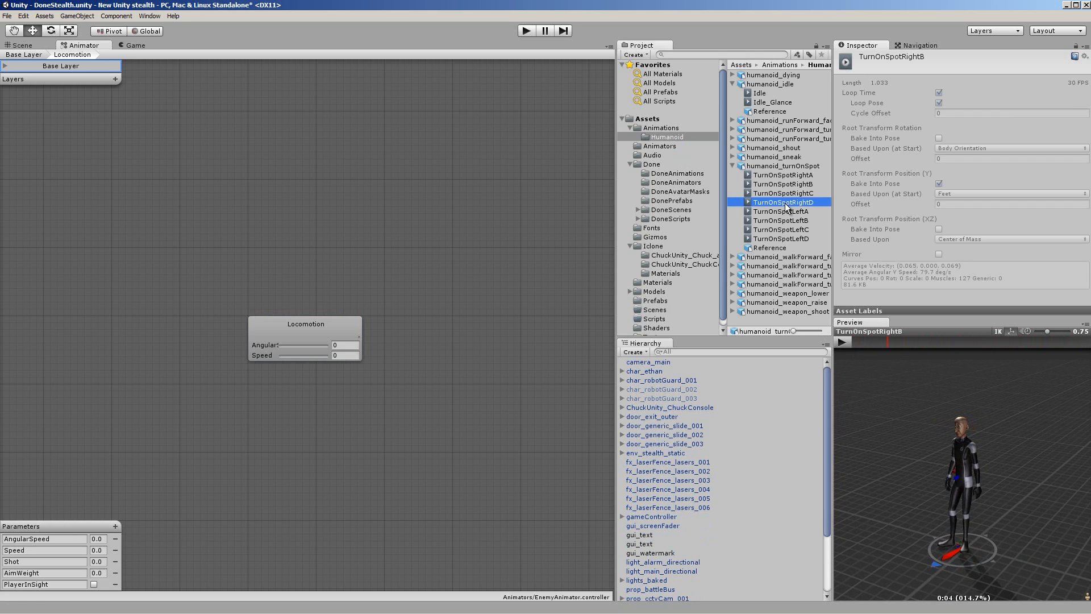
pyautogui.click(843, 342)
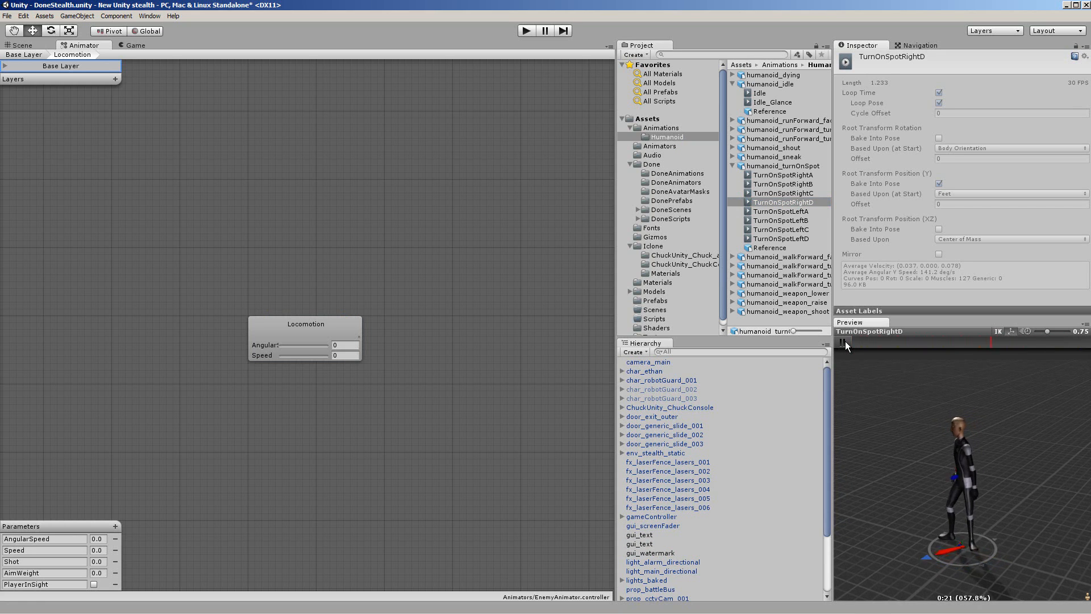
pyautogui.click(844, 343)
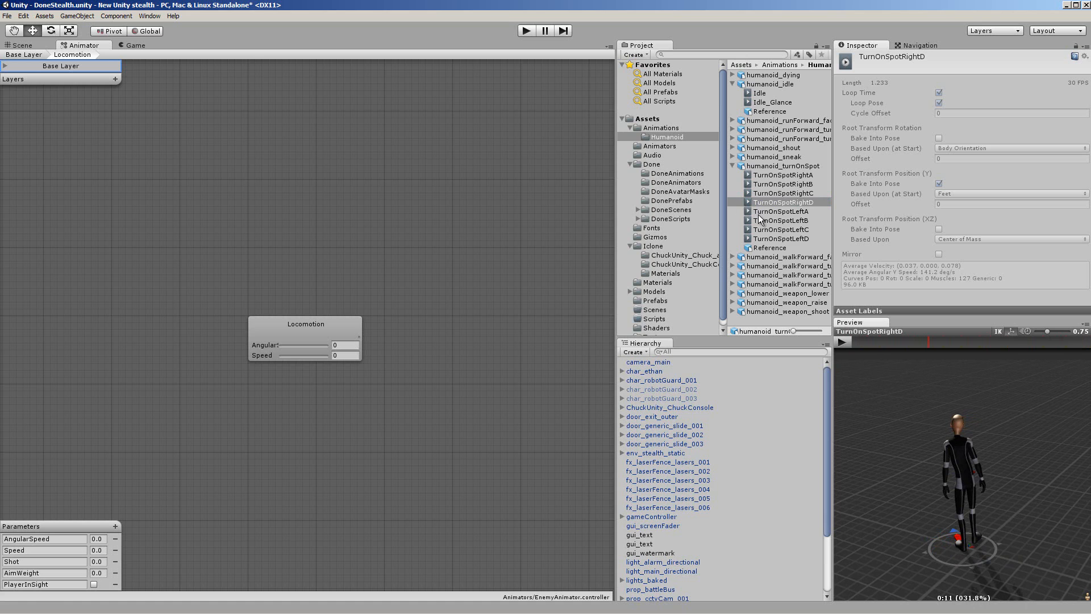
pyautogui.click(760, 212)
pyautogui.click(840, 343)
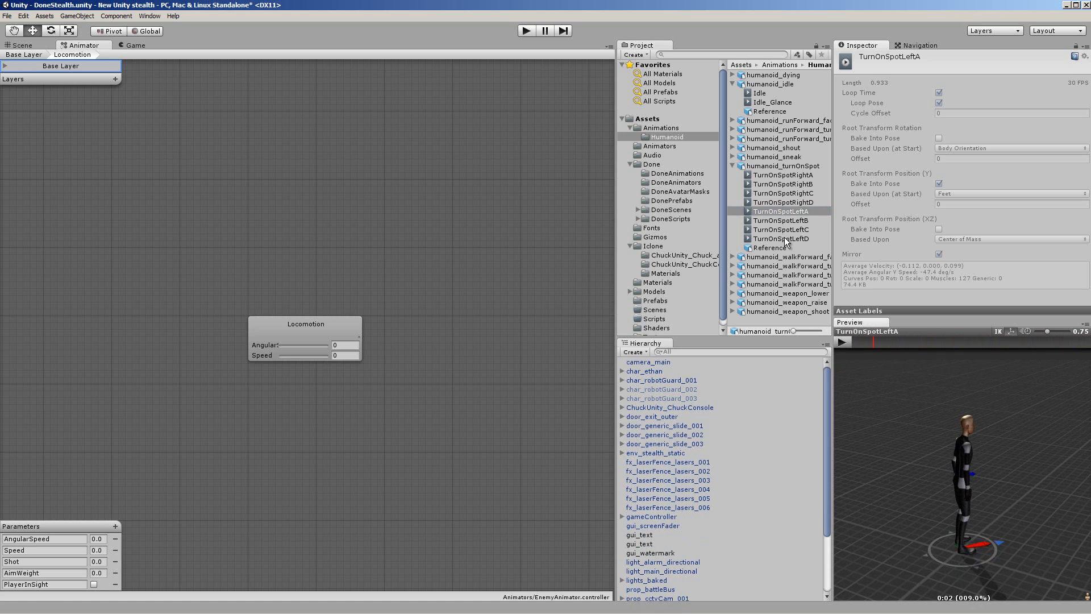
pyautogui.click(784, 239)
pyautogui.click(843, 342)
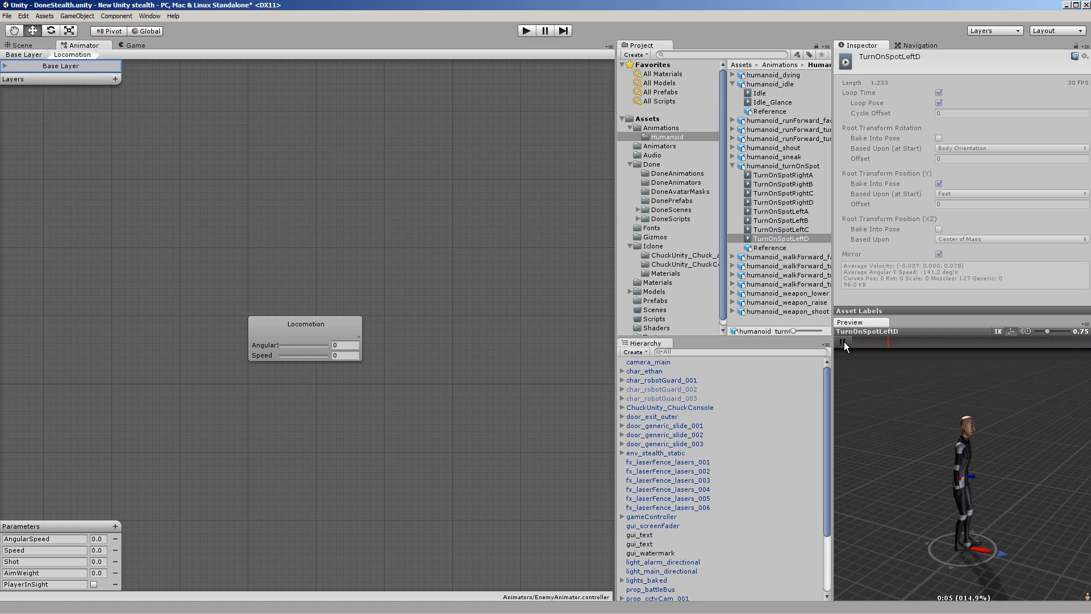
pyautogui.click(843, 343)
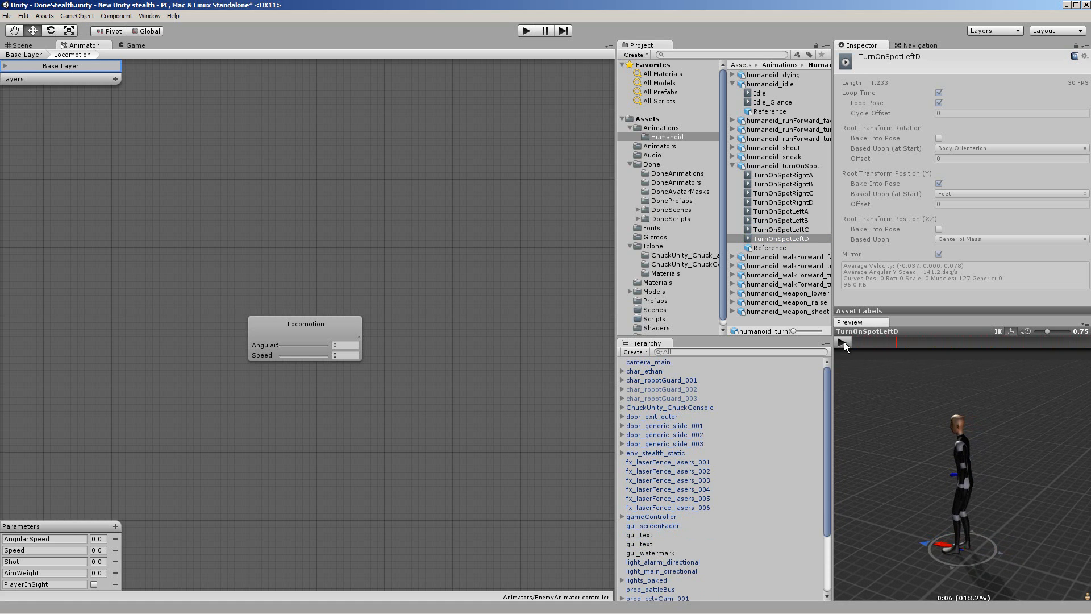
pyautogui.click(780, 175)
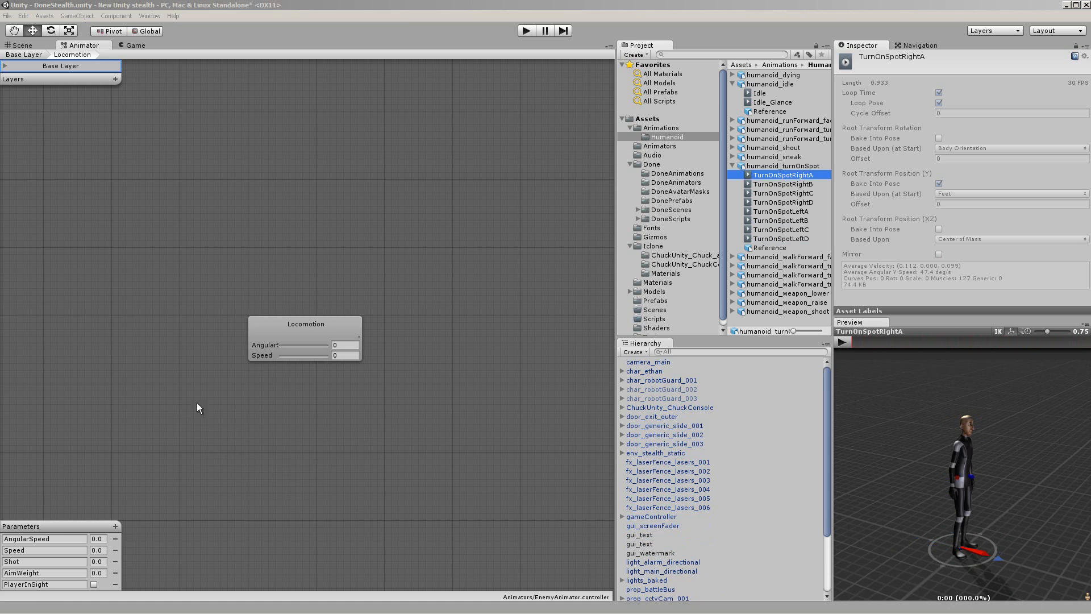
# Assign the TurnOnSpotLeftD clip to the Locomotion blend tree's first motion field and inspect its clip node.
pyautogui.click(273, 329)
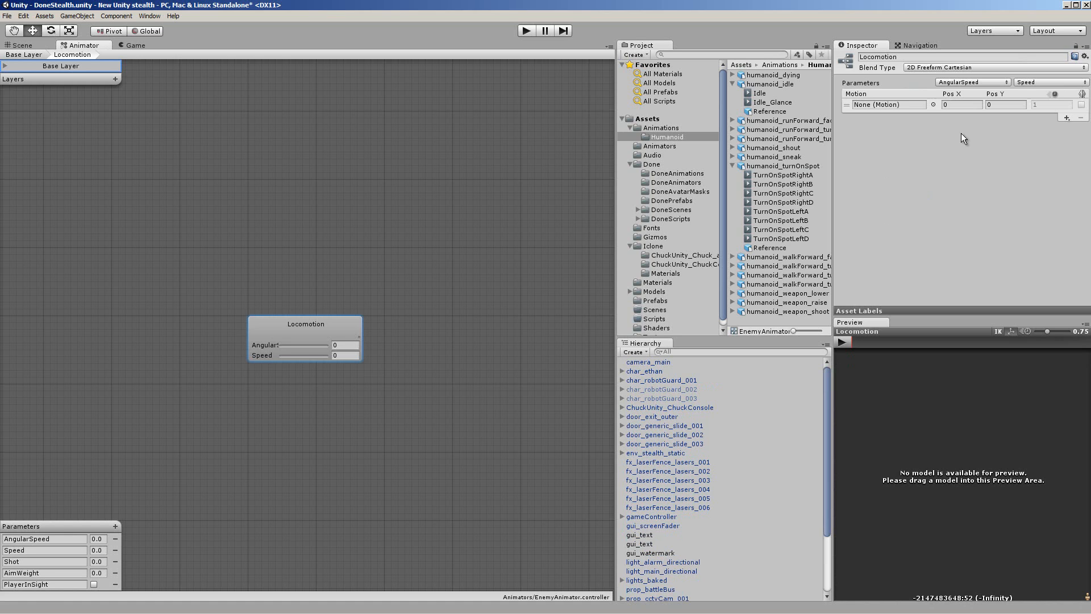
pyautogui.click(766, 239)
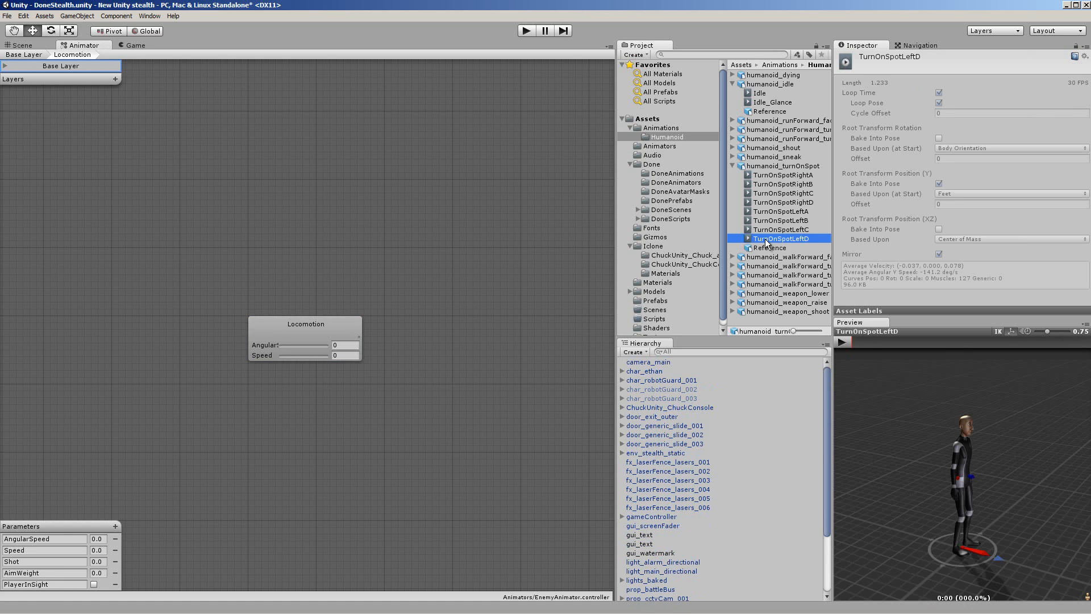
pyautogui.moveTo(766, 243); pyautogui.dragTo(306, 339)
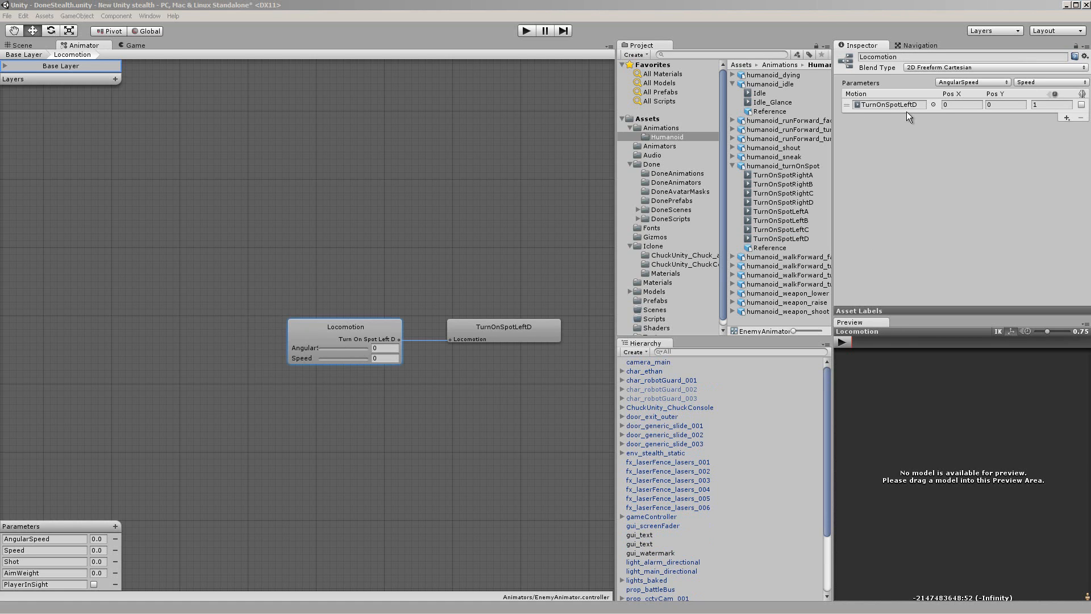
pyautogui.click(503, 330)
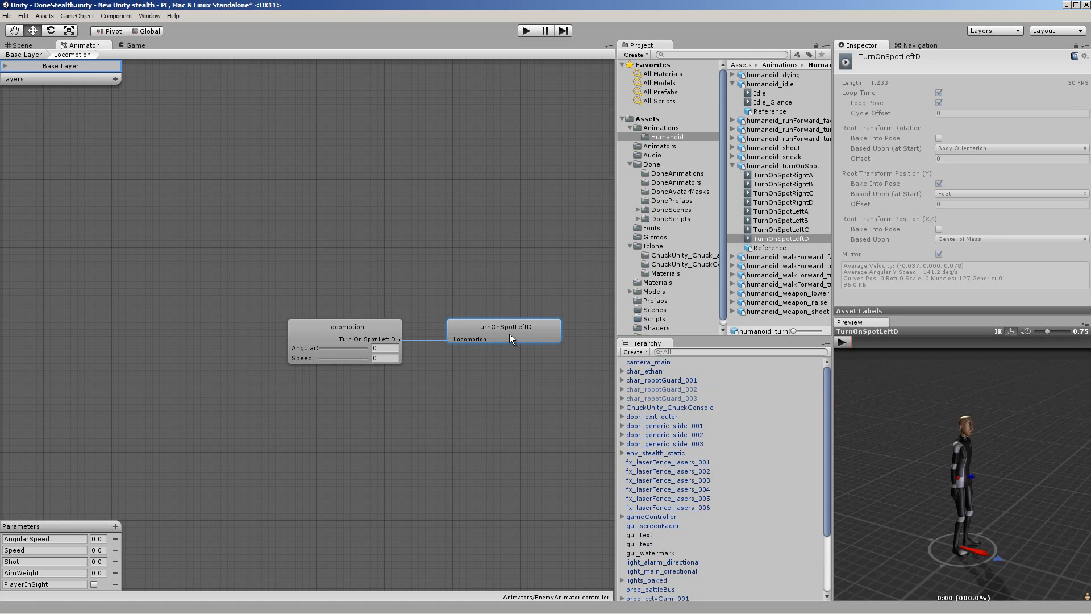
# Add three more empty motion fields to the Locomotion blend tree.
pyautogui.click(328, 337)
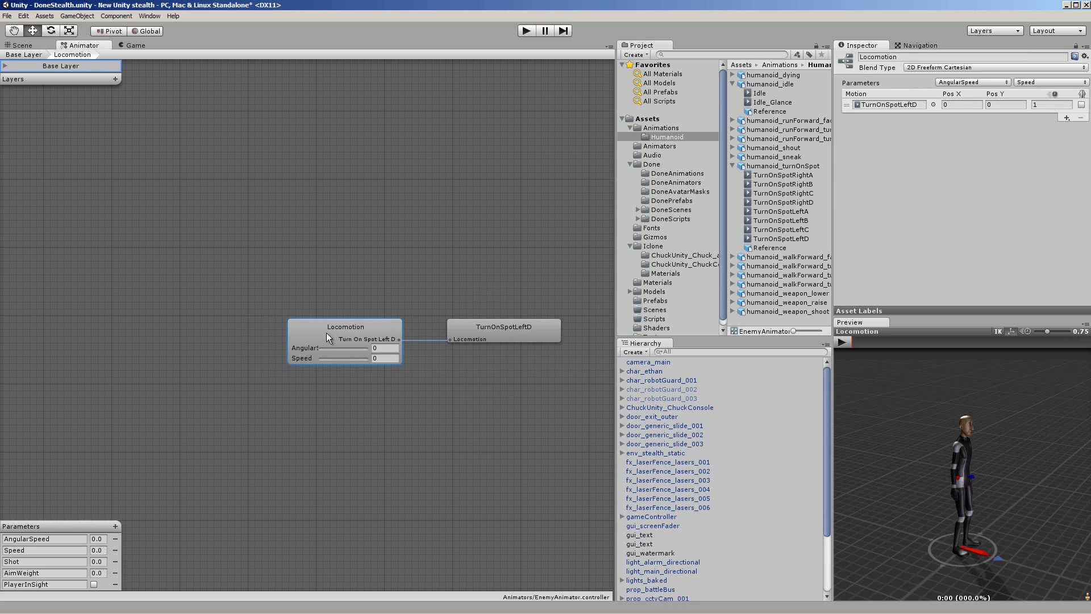
pyautogui.click(1066, 118)
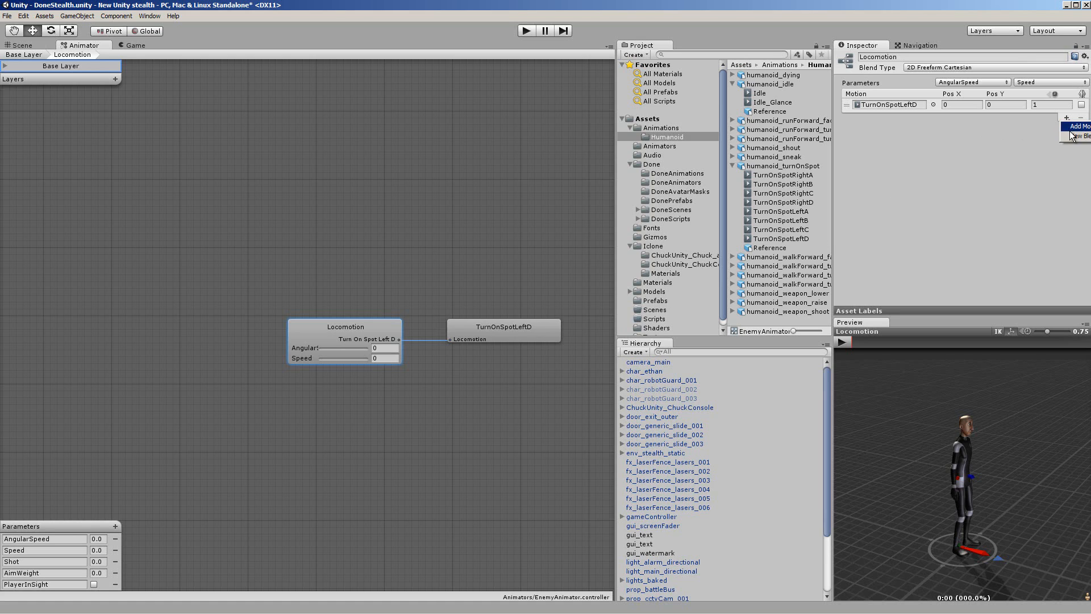
pyautogui.click(1070, 128)
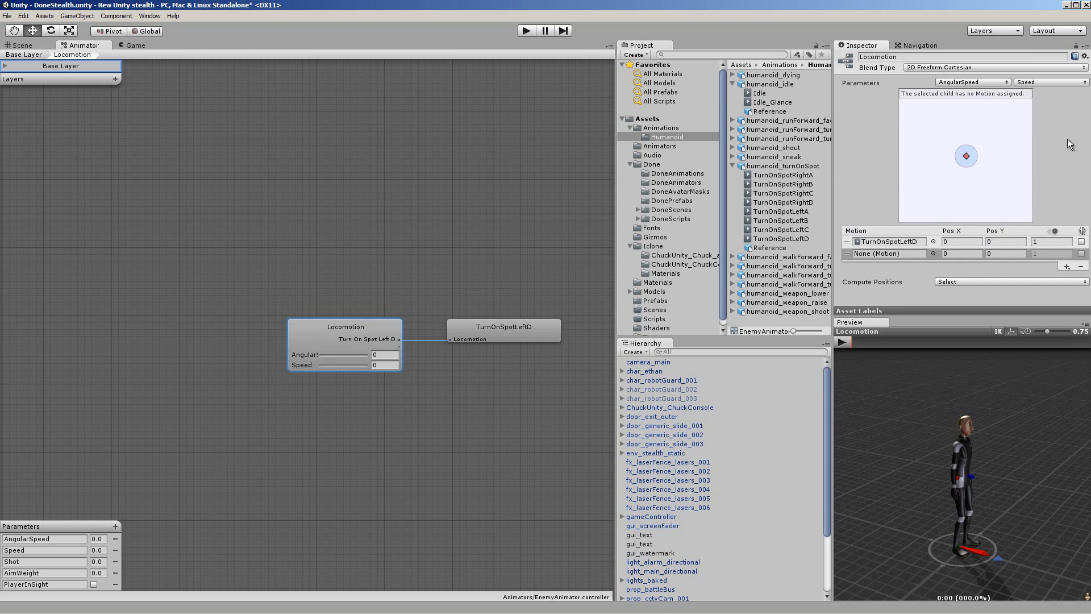
pyautogui.click(1067, 267)
pyautogui.click(1079, 276)
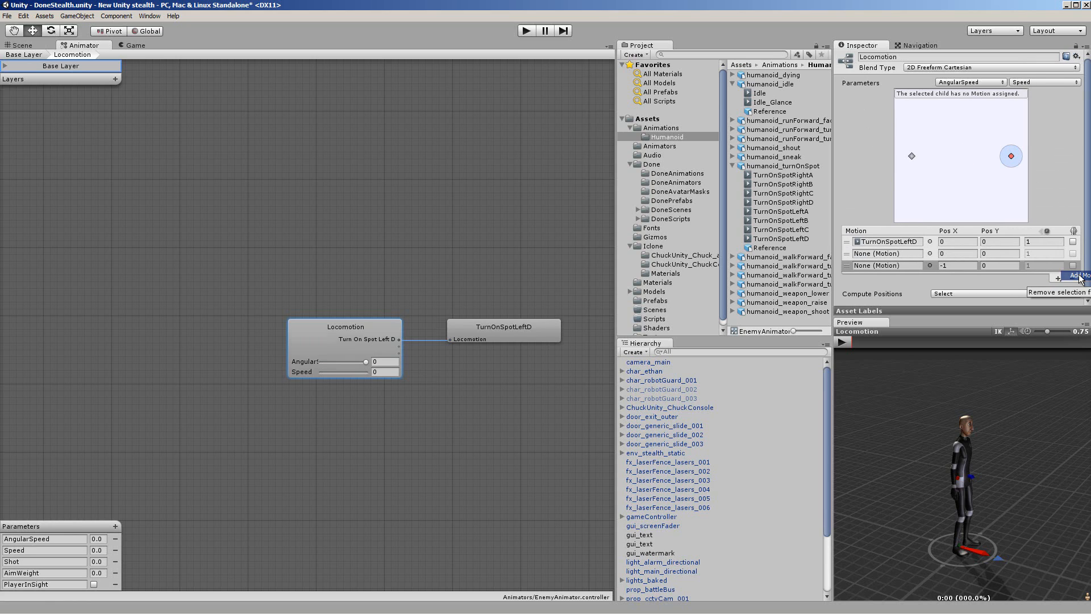
pyautogui.click(1058, 278)
pyautogui.click(1062, 288)
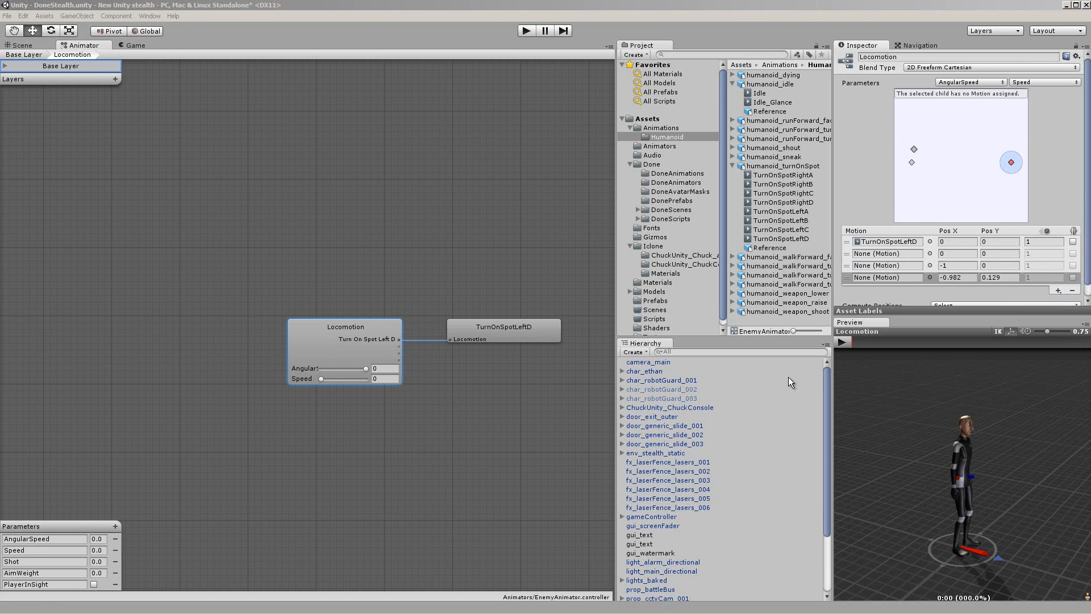
# Assign TurnOnSpotLeftC, TurnOnSpotLeftB and TurnOnSpotLeftA, in that order, to the blend tree's second, third and fourth motion fields.
pyautogui.moveTo(787, 229); pyautogui.dragTo(901, 254)
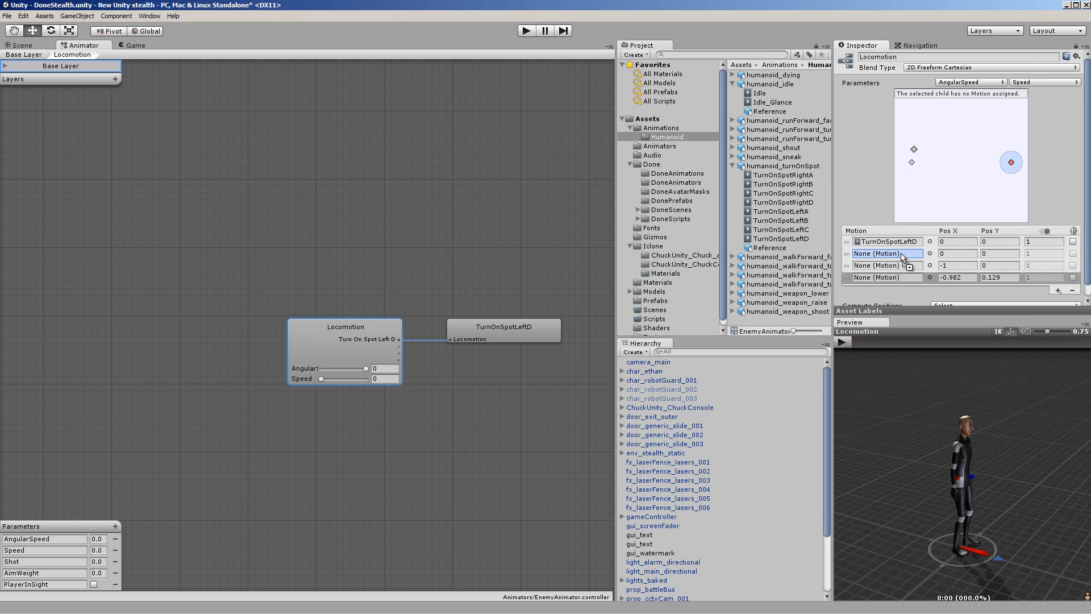
pyautogui.moveTo(769, 222); pyautogui.dragTo(889, 267)
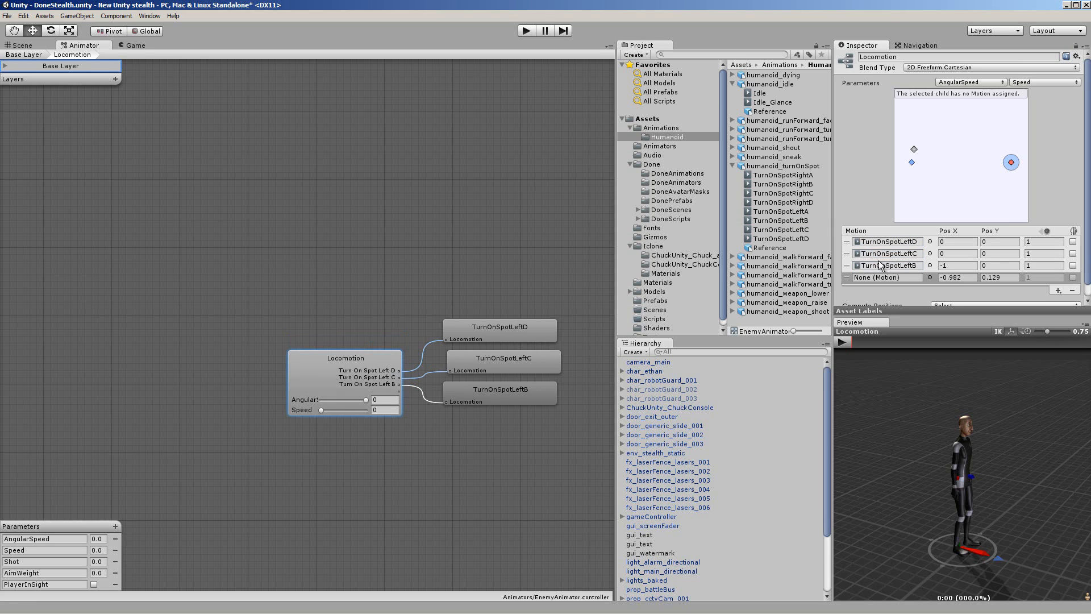
pyautogui.moveTo(790, 211); pyautogui.dragTo(888, 280)
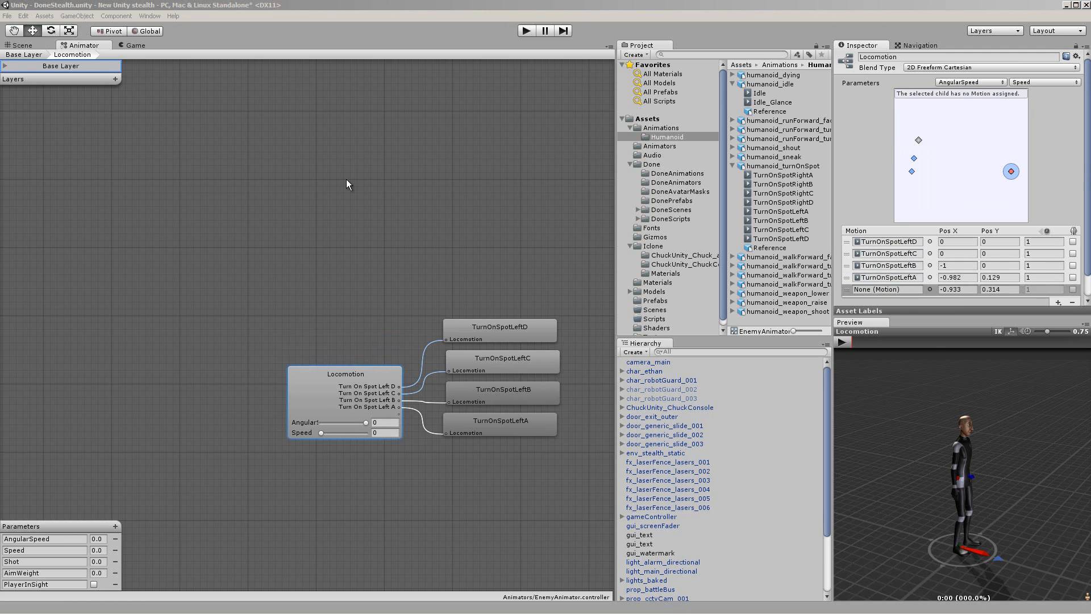
# Preview the Idle clip from humanoid_idle and assign it to the Locomotion blend tree's fifth motion field.
pyautogui.click(756, 95)
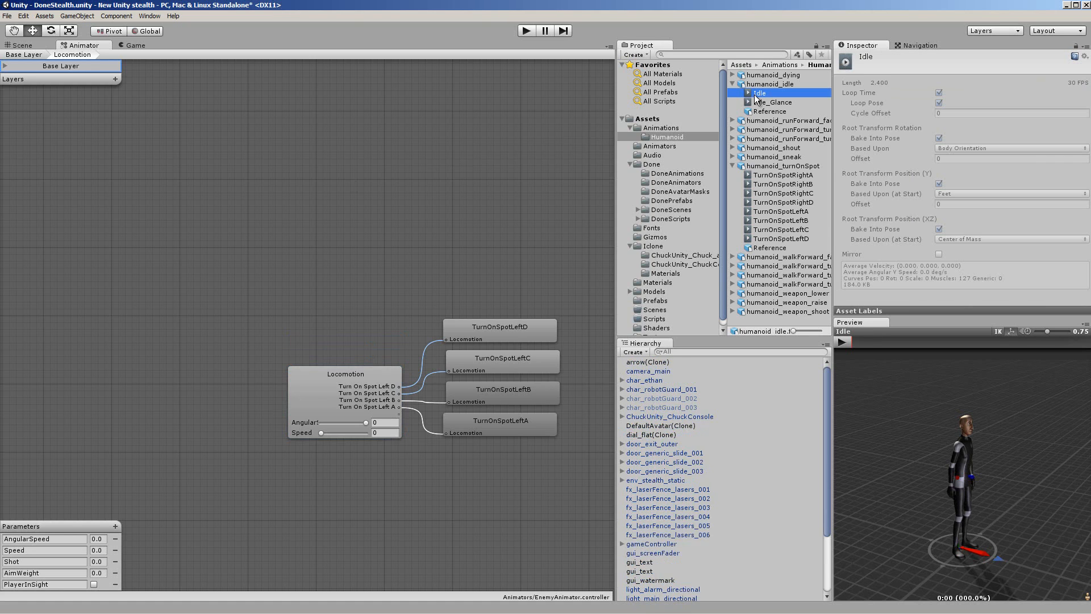
pyautogui.click(843, 342)
pyautogui.moveTo(878, 453); pyautogui.dragTo(800, 427)
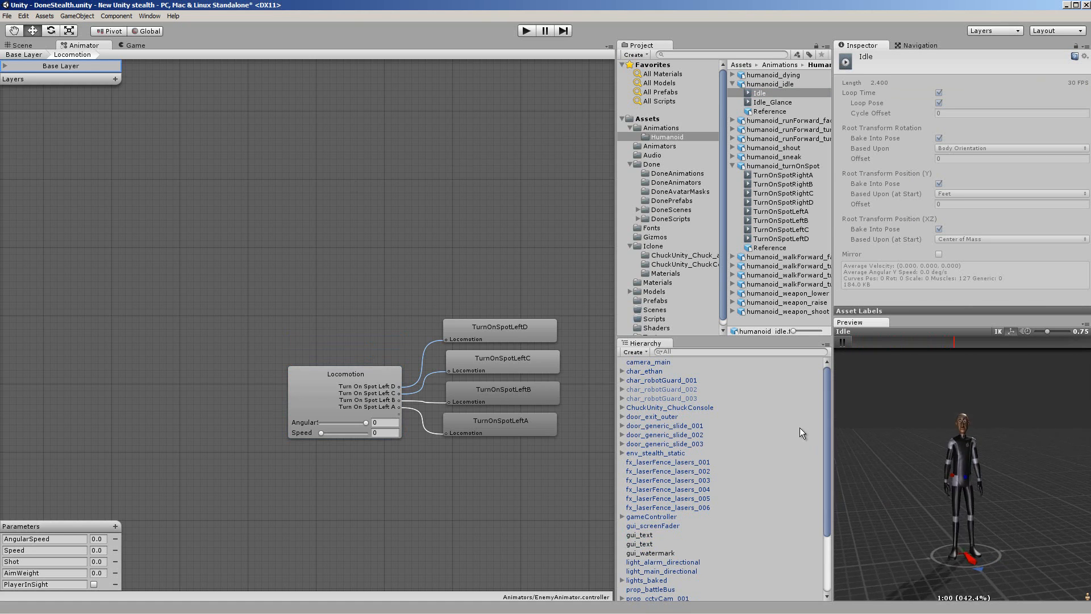
pyautogui.click(846, 341)
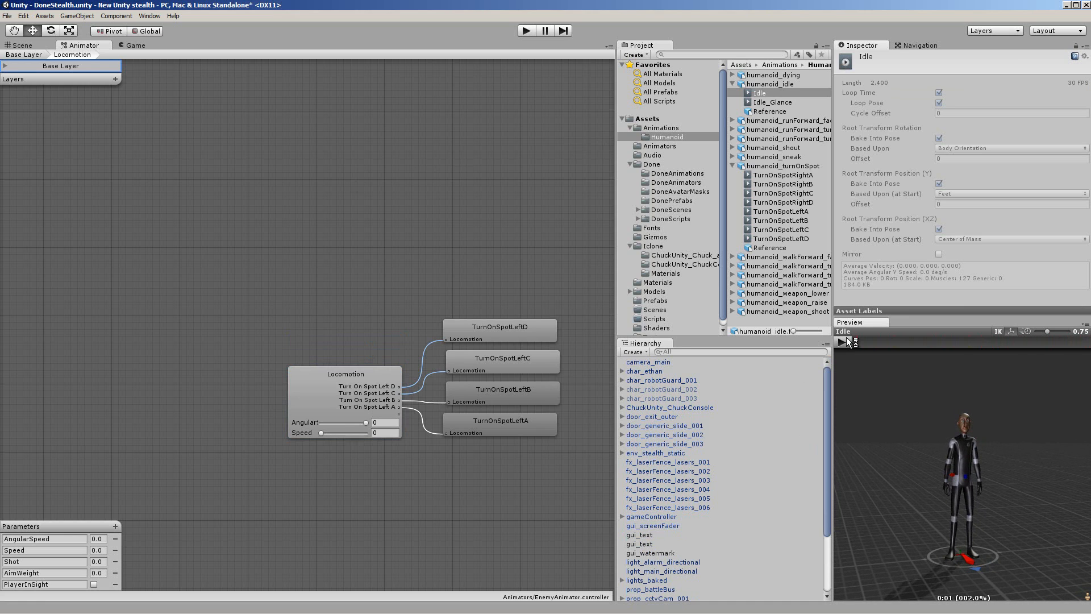
pyautogui.click(300, 396)
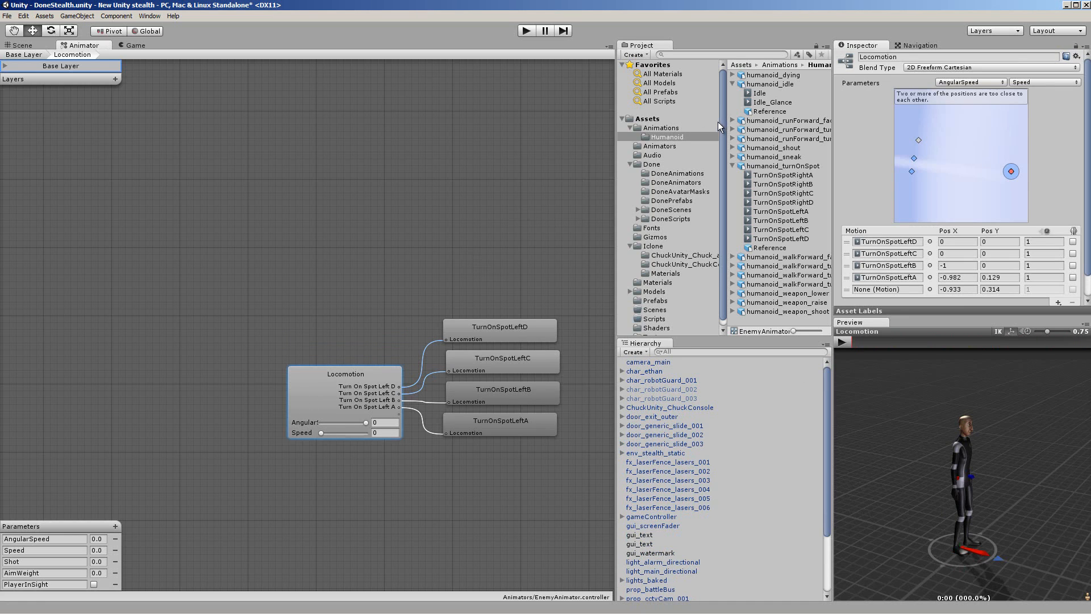
pyautogui.moveTo(749, 104); pyautogui.dragTo(887, 292)
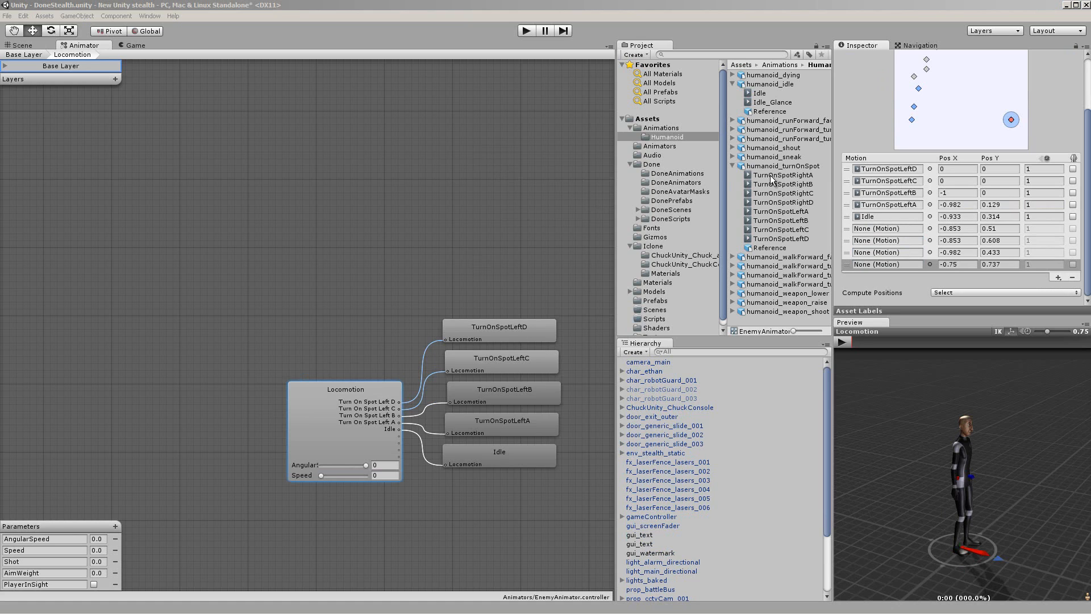
# Assign TurnOnSpotRightA, TurnOnSpotRightB, TurnOnSpotRightC and TurnOnSpotRightD, in that order, to the Locomotion blend tree's sixth to ninth motion fields.
pyautogui.moveTo(769, 175); pyautogui.dragTo(880, 240)
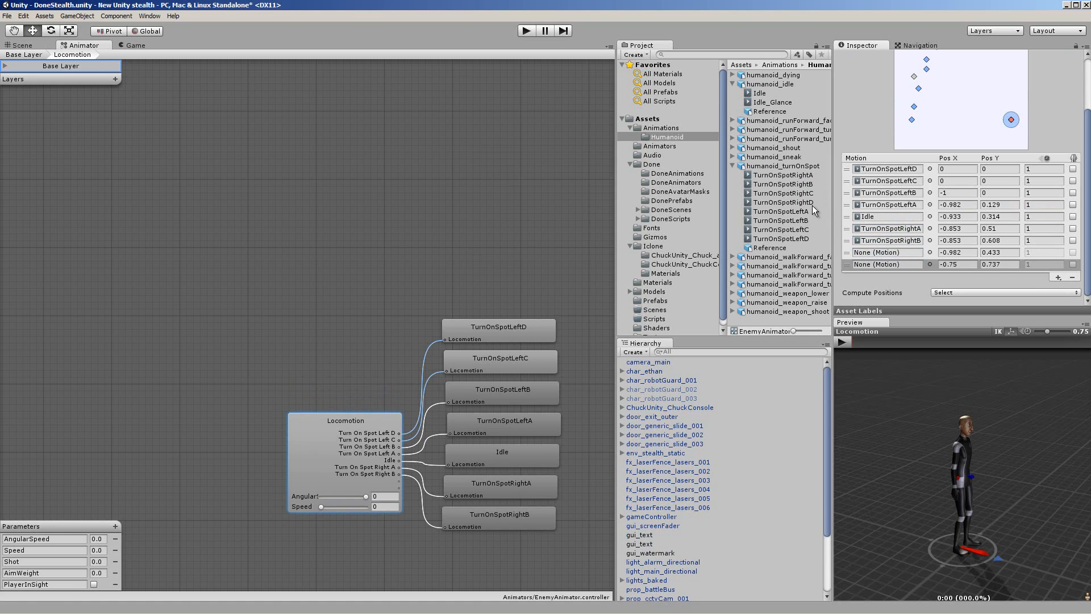
pyautogui.moveTo(790, 195); pyautogui.dragTo(879, 253)
pyautogui.moveTo(786, 203); pyautogui.dragTo(878, 265)
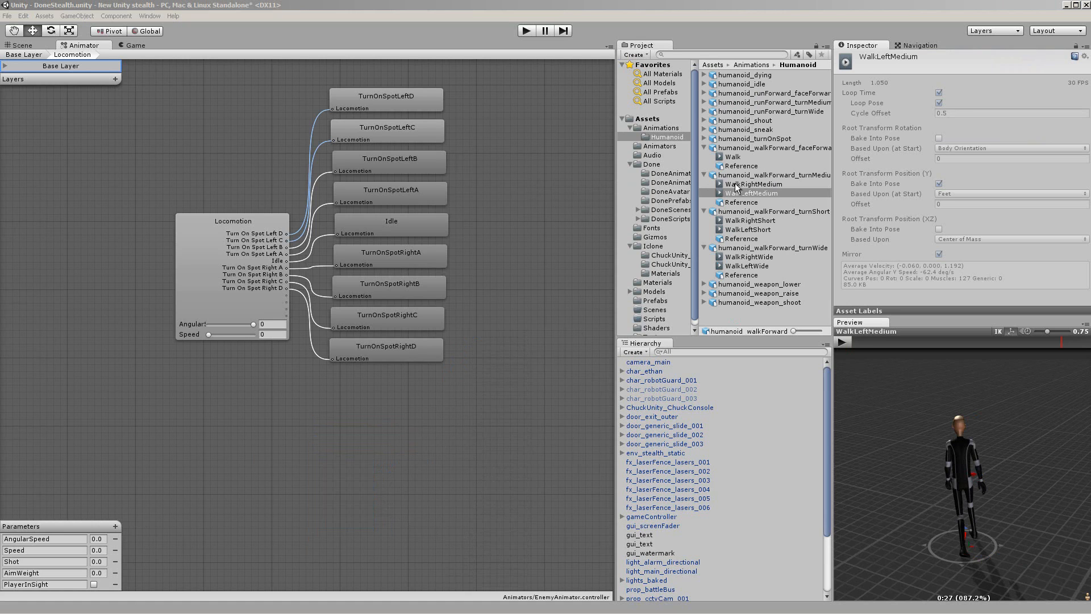
# Preview the WalkLeftShort, WalkLeftMedium, Walk and WalkLeftWide clips one after another.
pyautogui.click(749, 226)
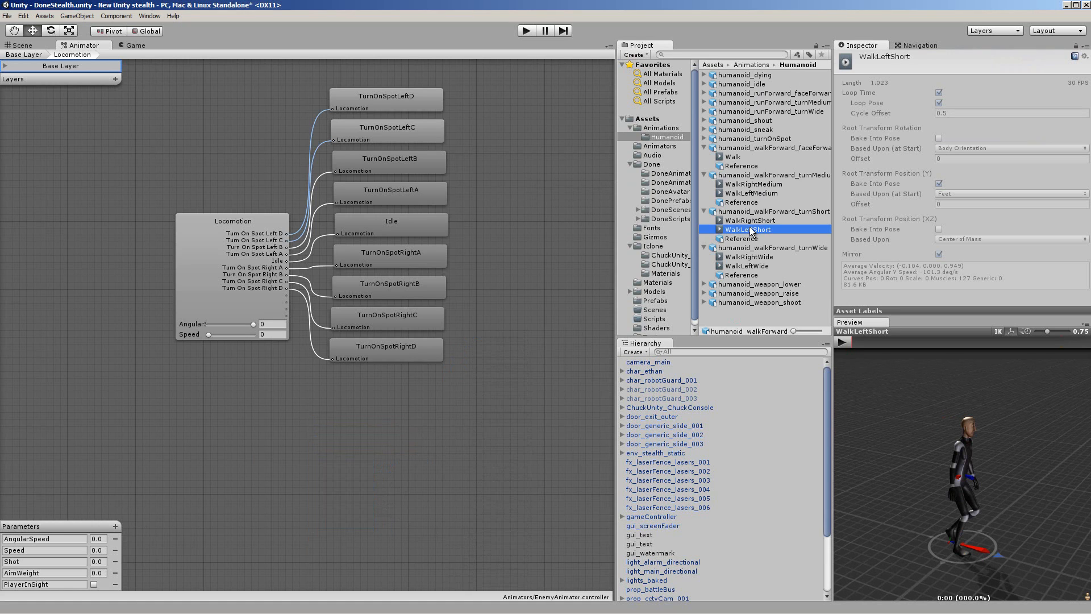
pyautogui.click(844, 342)
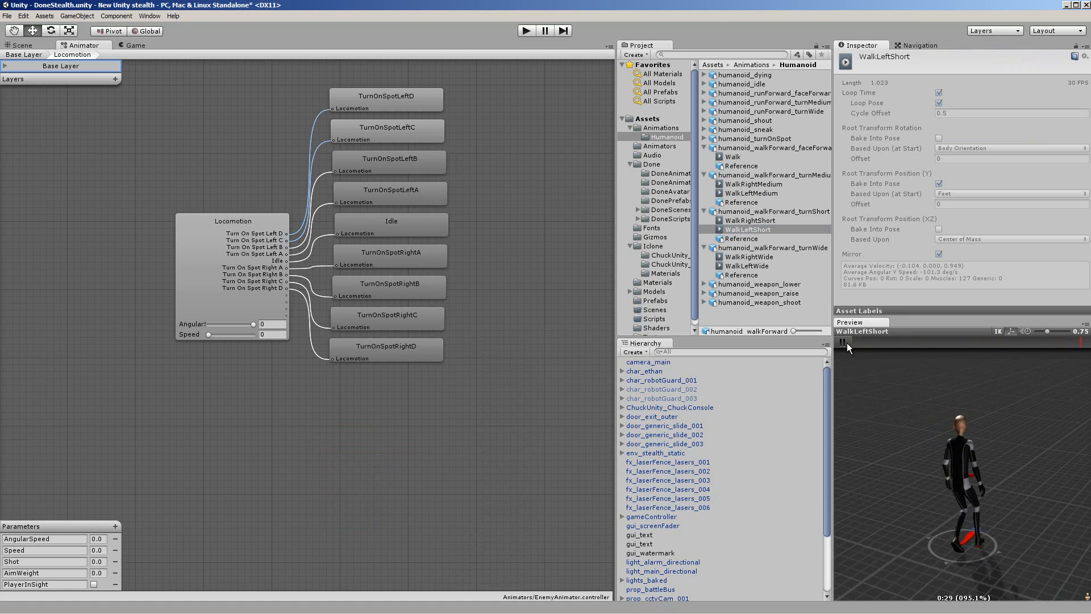
pyautogui.click(844, 341)
pyautogui.click(751, 193)
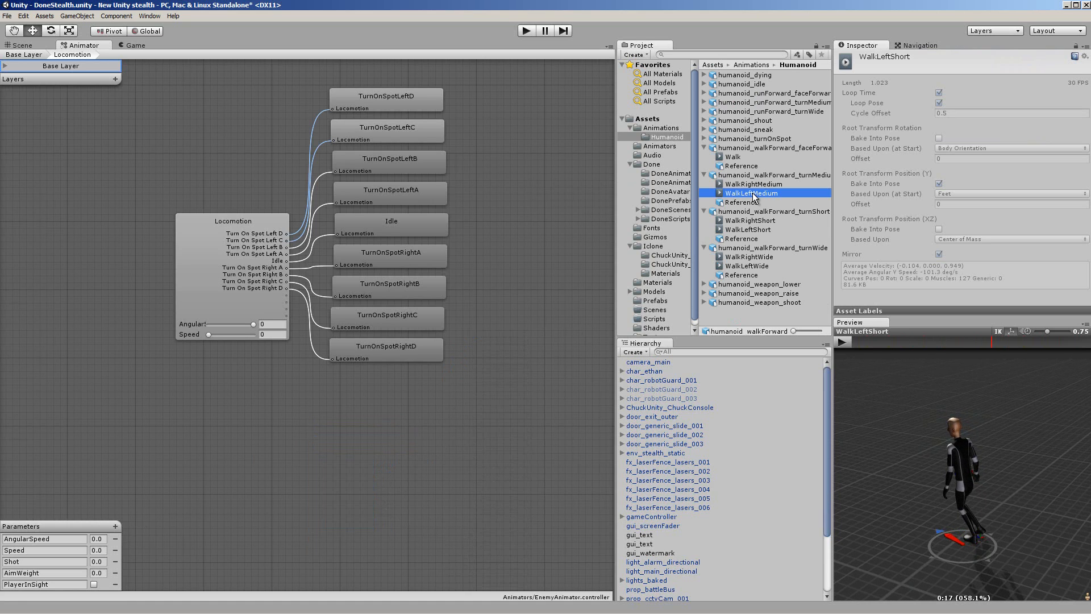
pyautogui.click(844, 342)
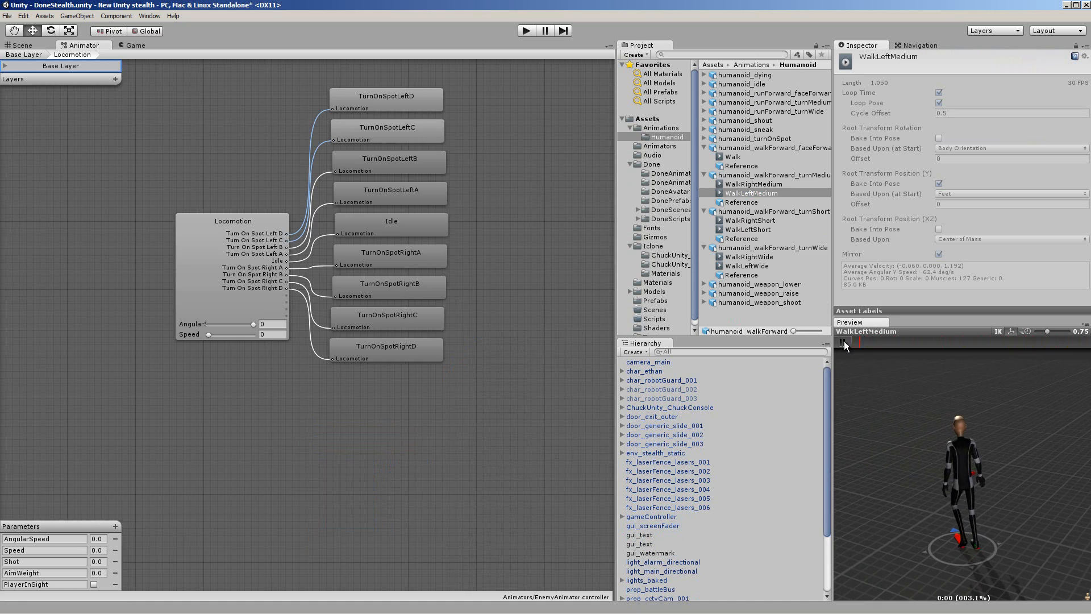
pyautogui.click(844, 341)
pyautogui.click(745, 158)
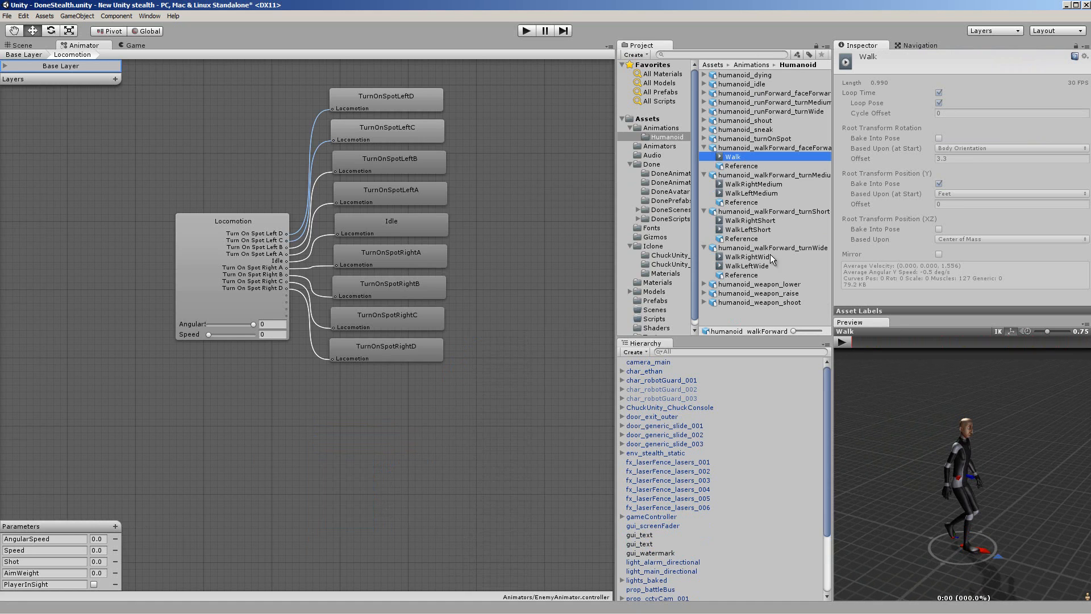
pyautogui.click(847, 344)
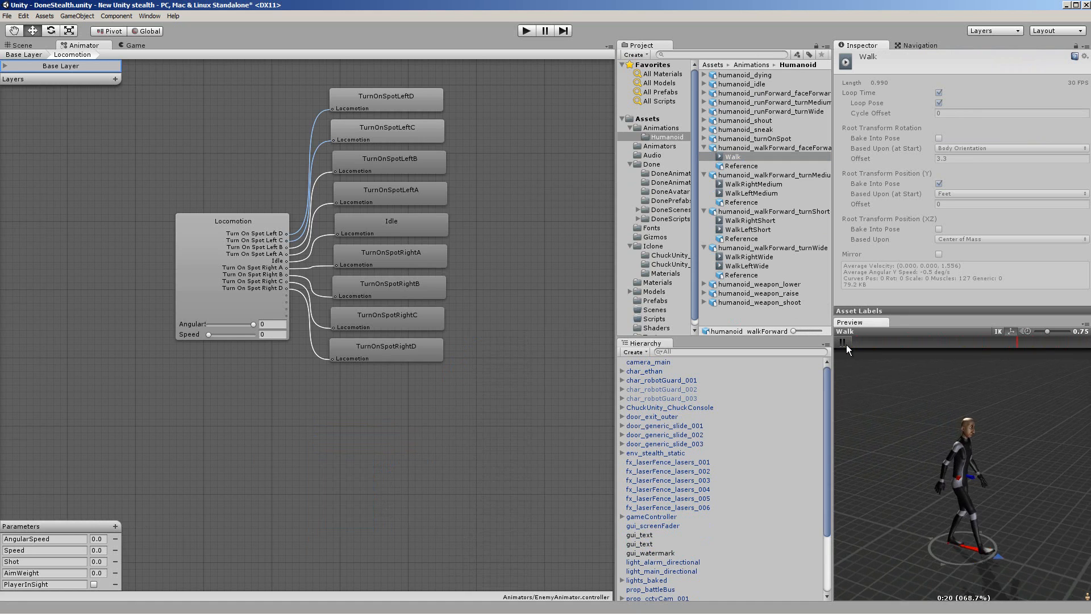
pyautogui.click(847, 345)
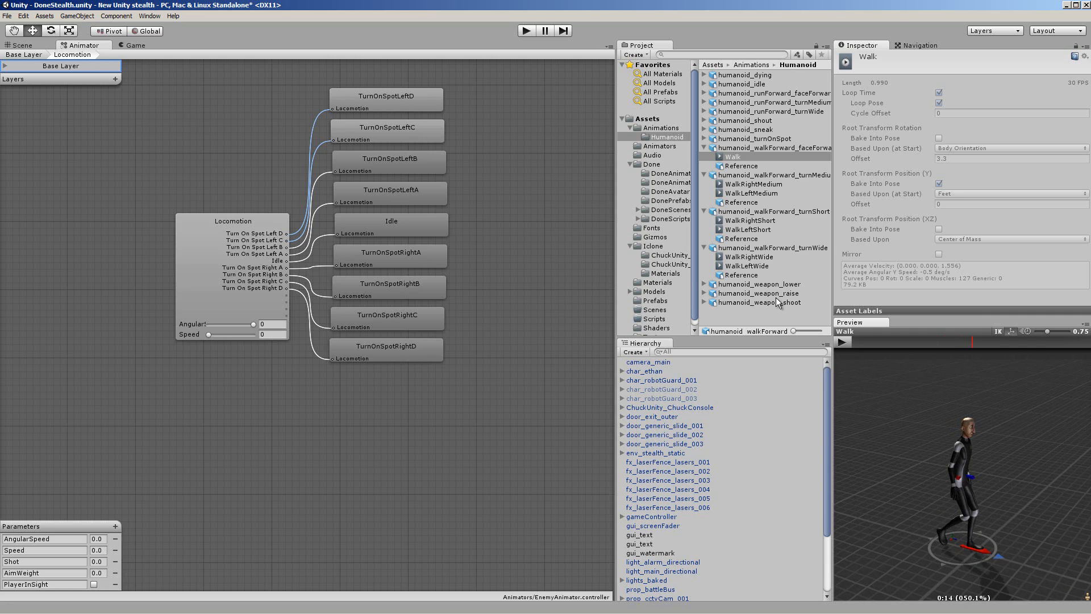
pyautogui.click(746, 265)
pyautogui.click(843, 348)
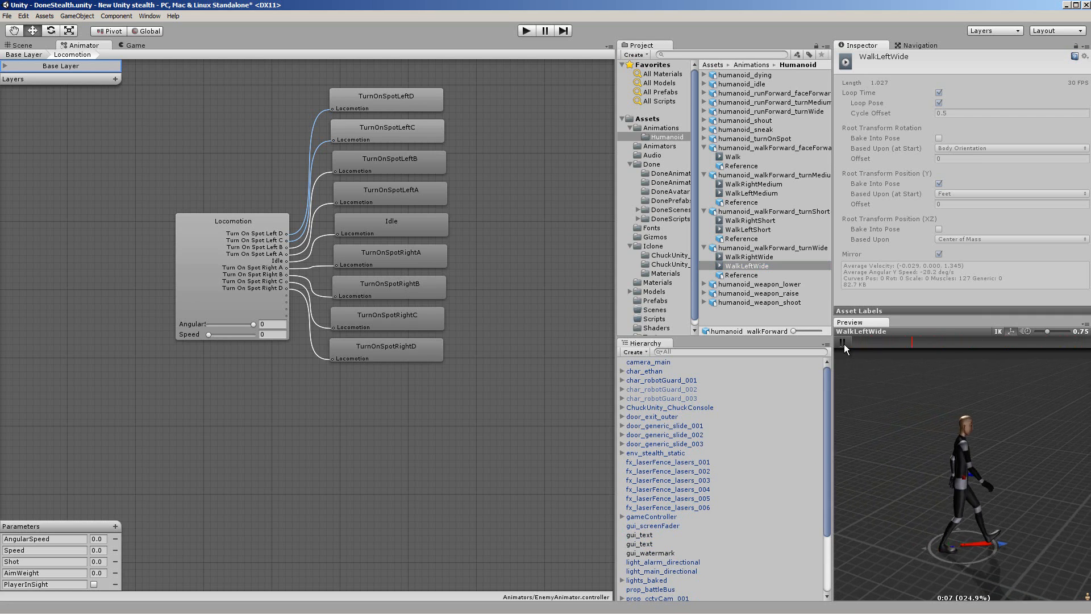
pyautogui.click(844, 342)
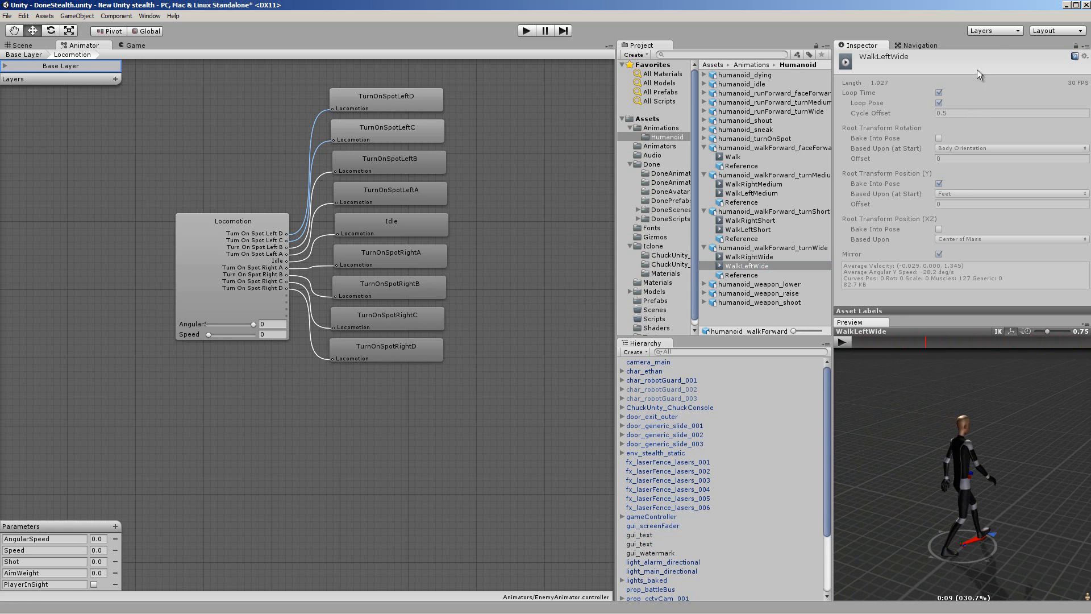
# Assign WalkLeftShort, WalkLeftMedium, WalkLeftWide and Walk, in that order, to the Locomotion blend tree's tenth to thirteenth motion fields.
pyautogui.click(233, 273)
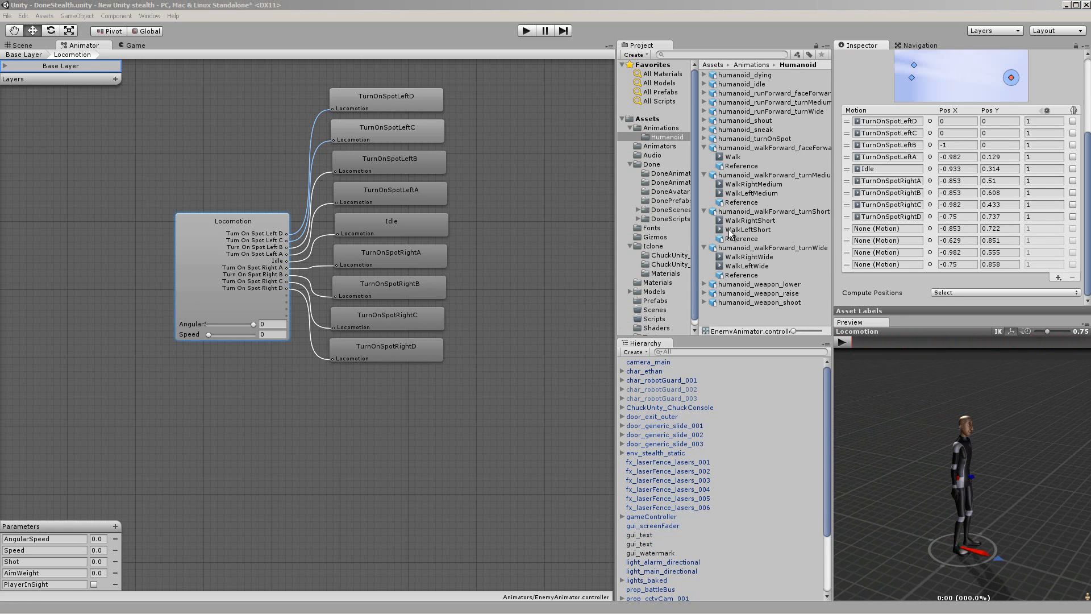
pyautogui.moveTo(731, 234); pyautogui.dragTo(827, 230)
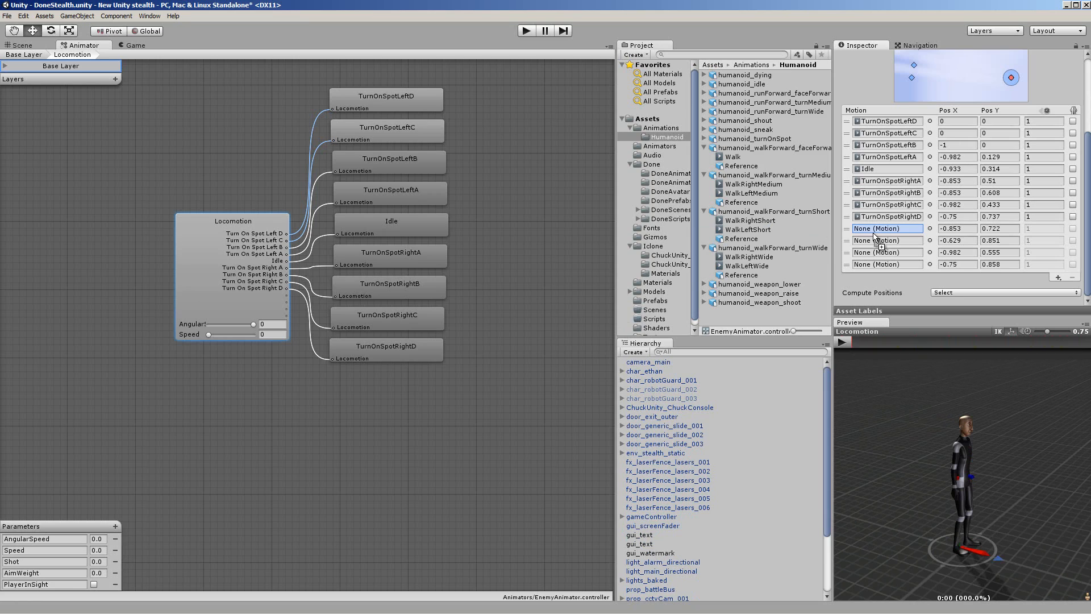
pyautogui.moveTo(877, 233); pyautogui.dragTo(877, 232)
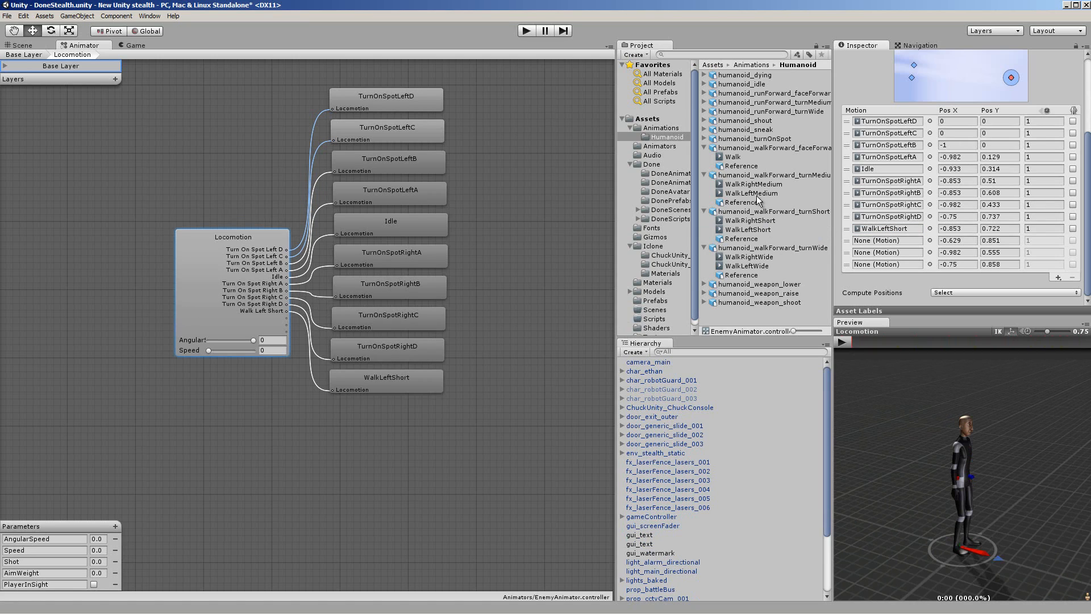
pyautogui.moveTo(750, 193); pyautogui.dragTo(878, 244)
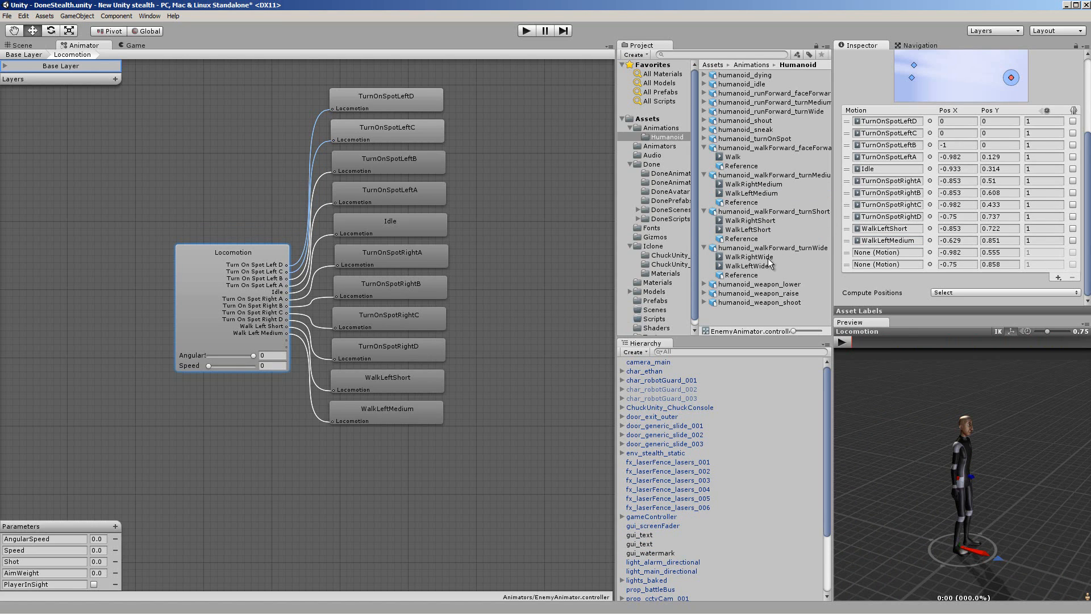
pyautogui.moveTo(748, 266); pyautogui.dragTo(885, 256)
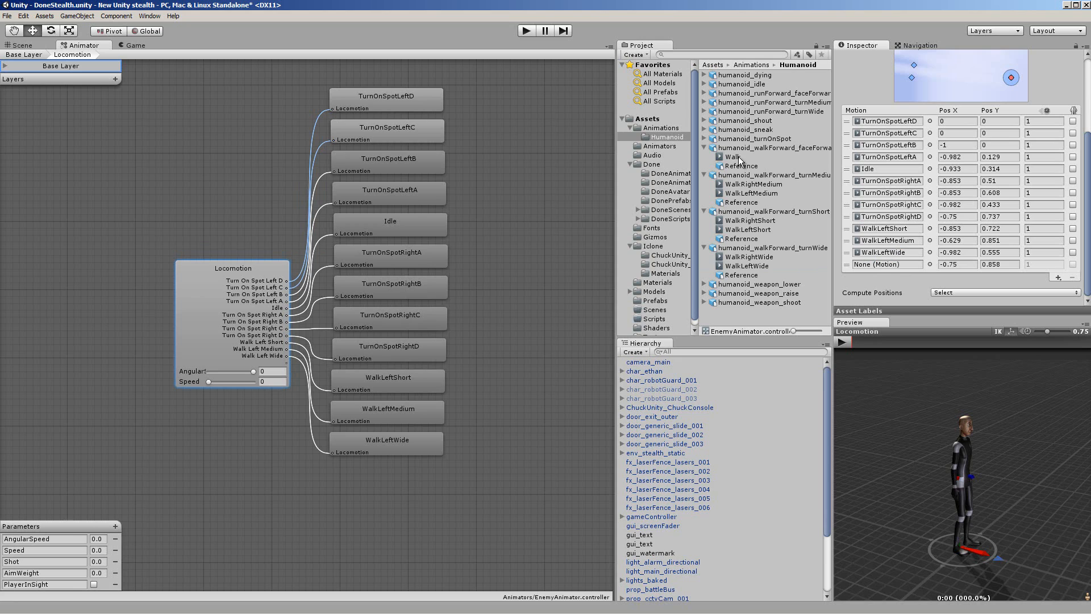
pyautogui.moveTo(739, 158); pyautogui.dragTo(891, 266)
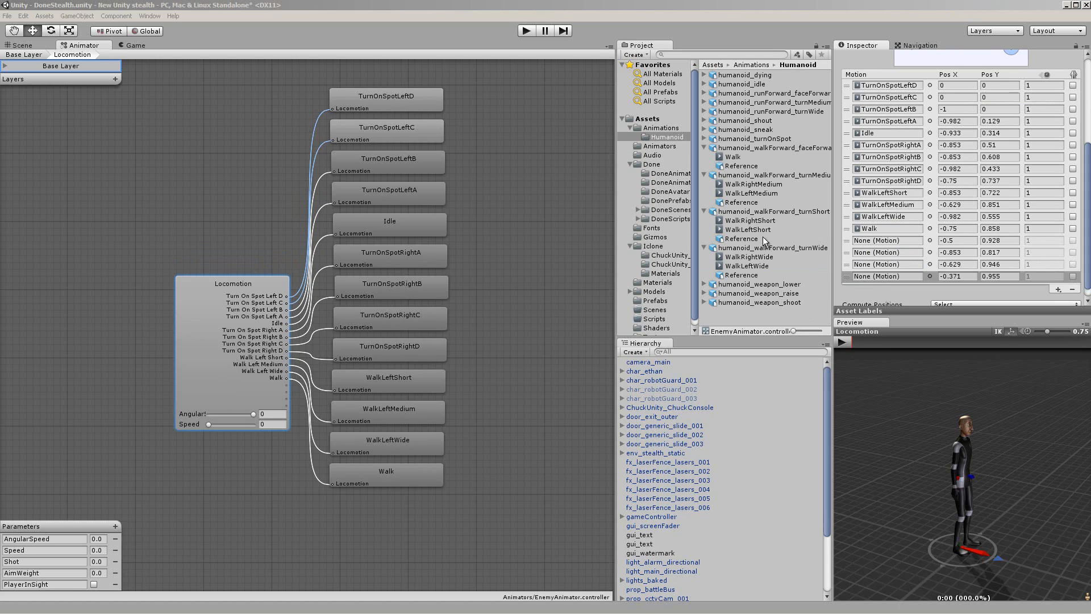
# Assign WalkRightShort, WalkRightMedium and WalkRightWide, in that order, to the Locomotion blend tree's three motion fields following Walk.
pyautogui.click(748, 221)
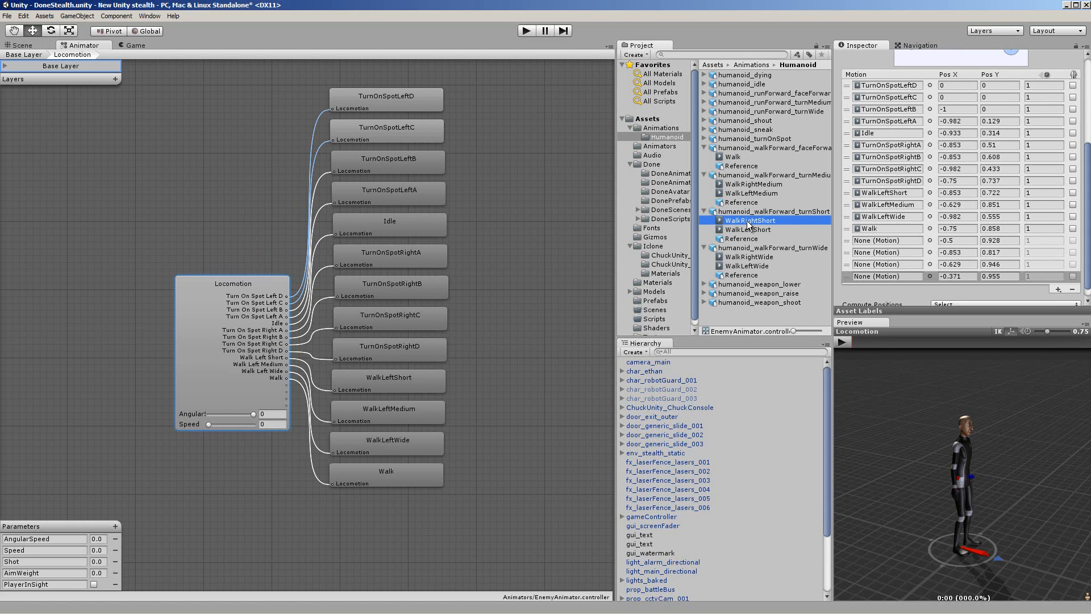
pyautogui.moveTo(748, 227); pyautogui.dragTo(898, 245)
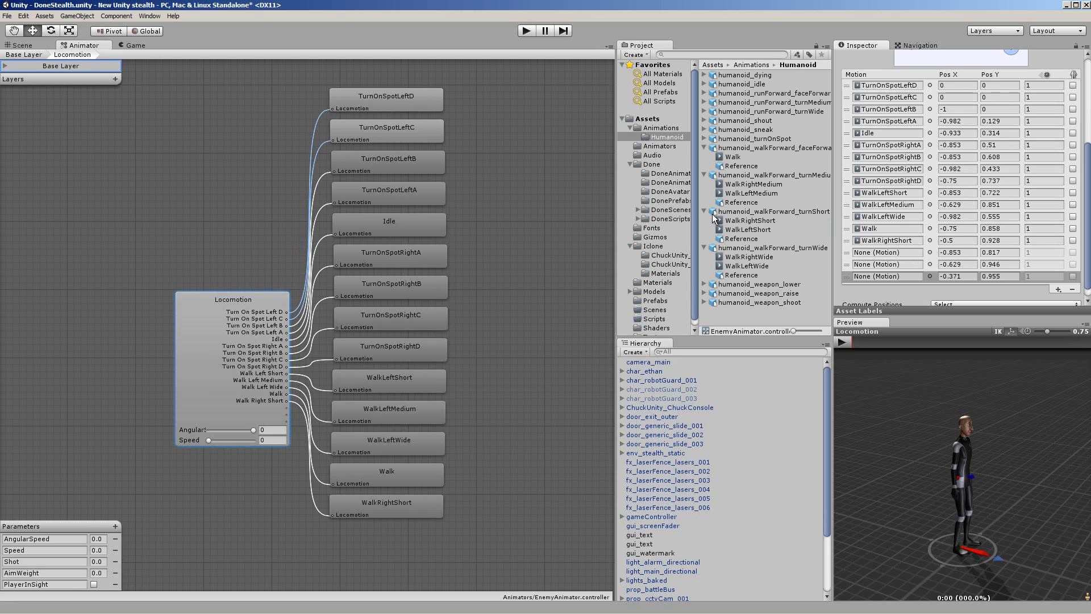
pyautogui.moveTo(754, 189); pyautogui.dragTo(875, 257)
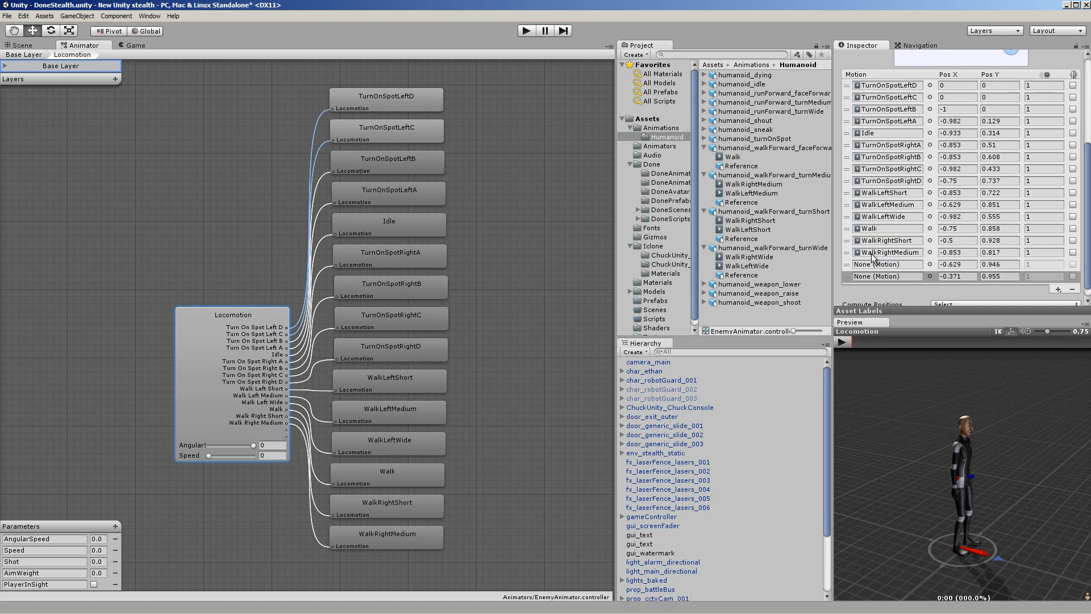
pyautogui.click(751, 258)
pyautogui.moveTo(750, 260); pyautogui.dragTo(880, 269)
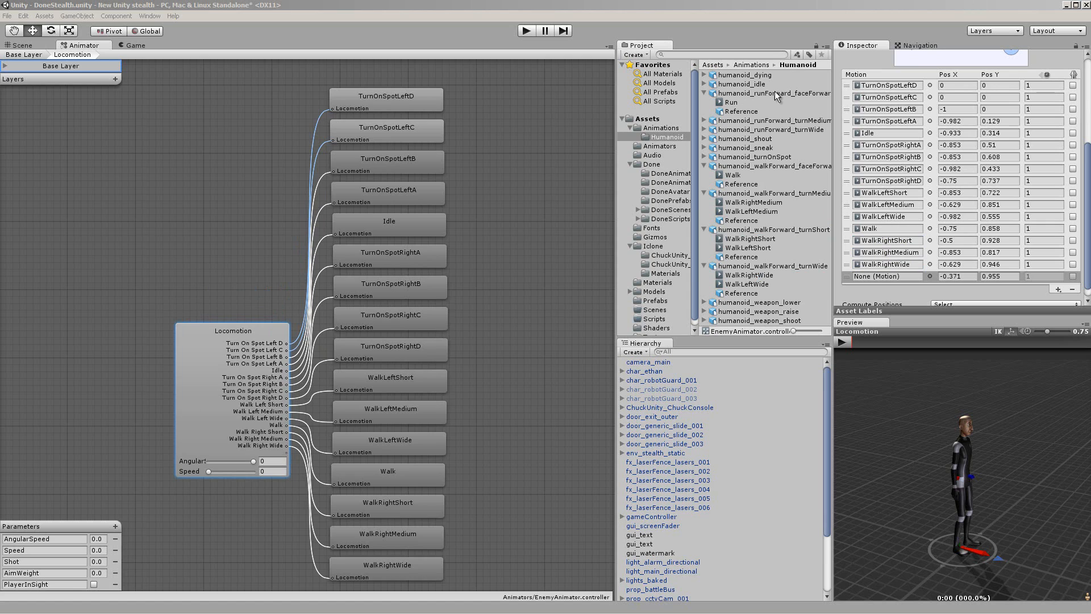
# Assign the Run clip from the forward-facing humanoid run asset to the Locomotion blend tree's seventeenth motion field.
pyautogui.click(705, 92)
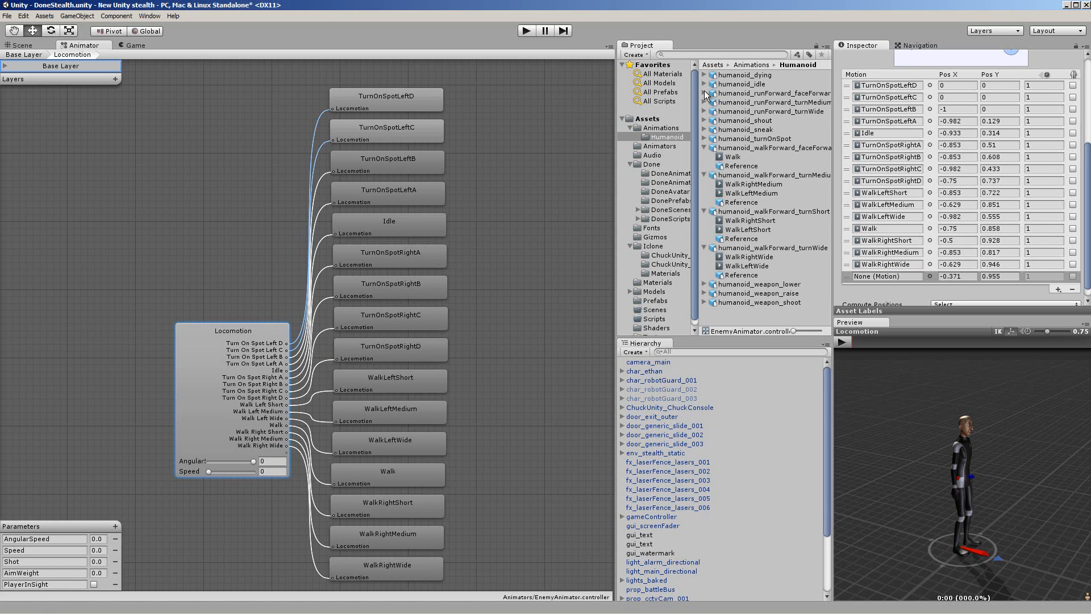
pyautogui.click(705, 93)
pyautogui.moveTo(729, 104); pyautogui.dragTo(874, 279)
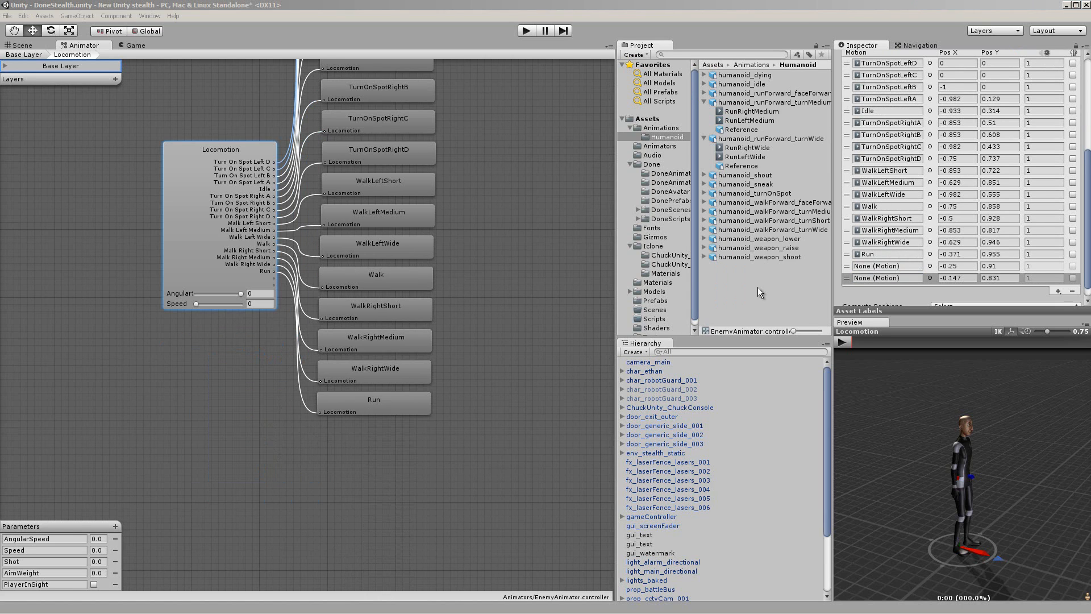
# Preview the RunRightWide and RunRightMedium clips.
pyautogui.click(741, 149)
pyautogui.click(843, 342)
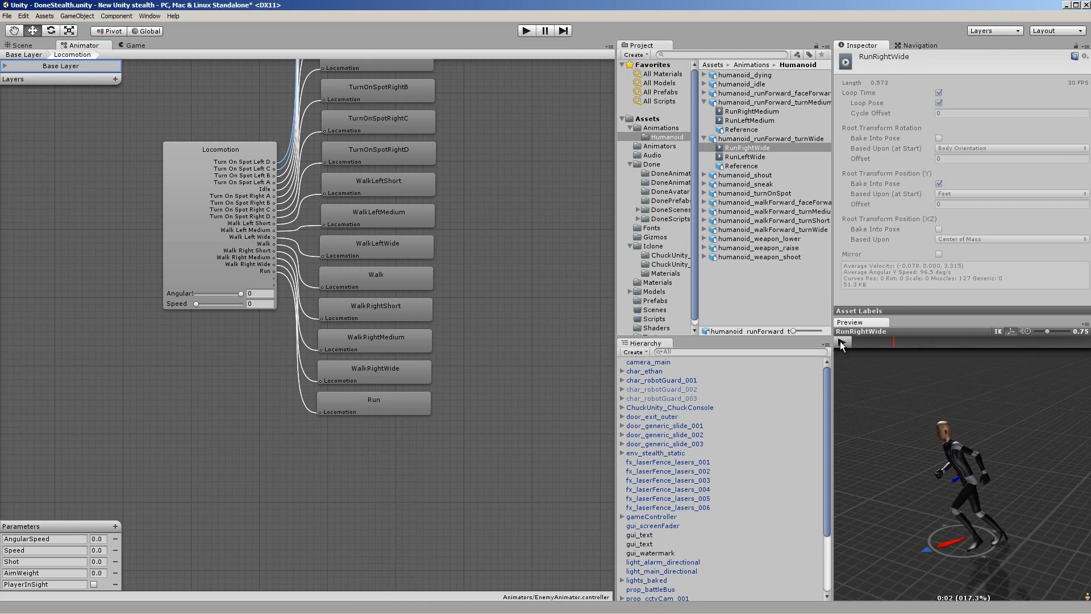
pyautogui.click(750, 112)
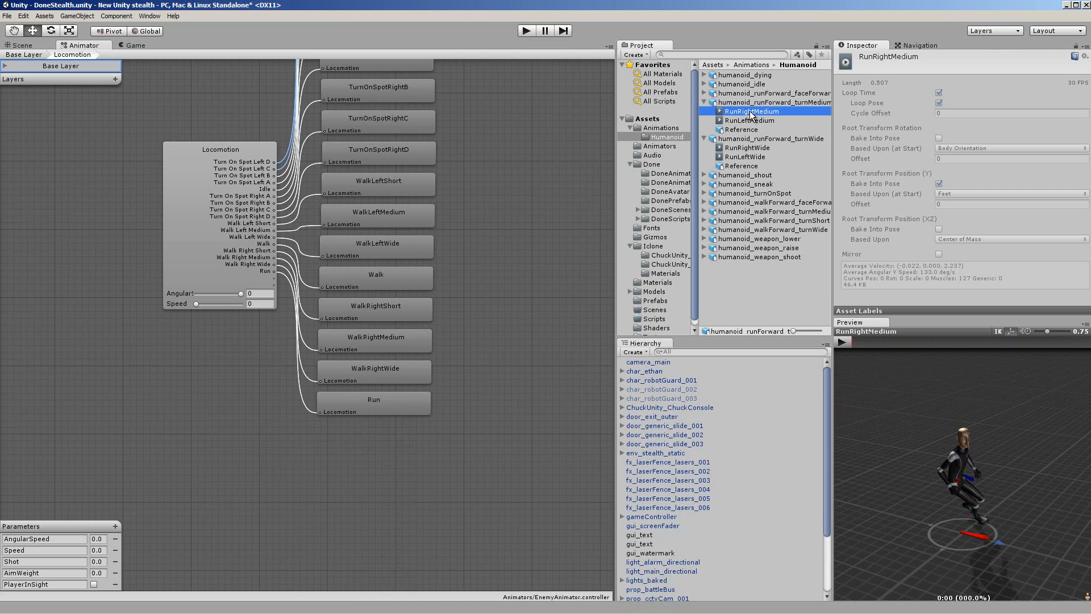
pyautogui.click(843, 343)
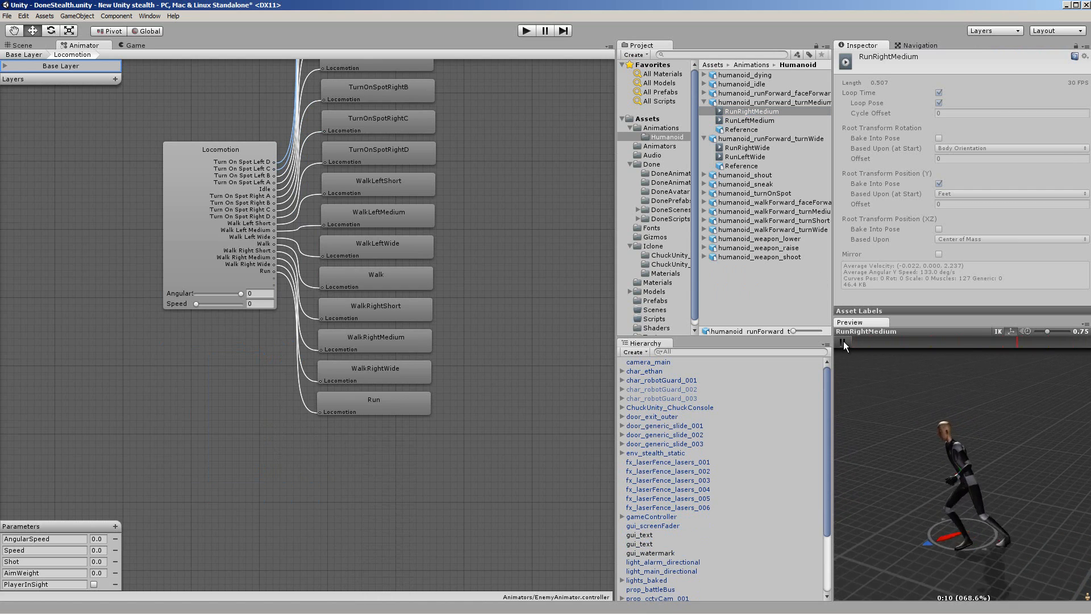
pyautogui.click(843, 341)
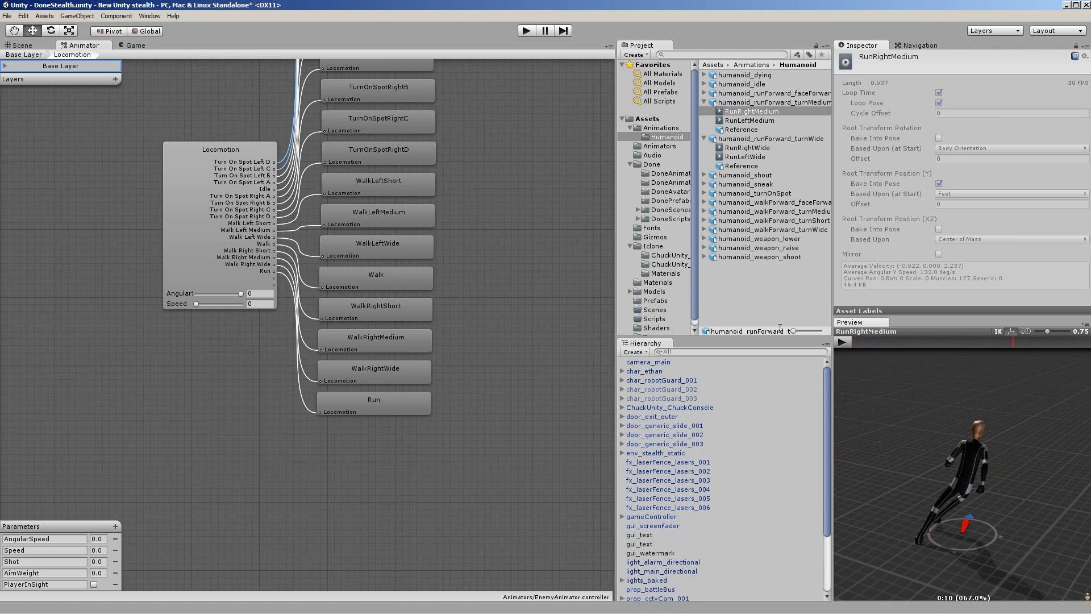
# Assign RunRightWide and RunRightMedium, in that order, to the Locomotion blend tree's last two empty motion fields.
pyautogui.click(181, 216)
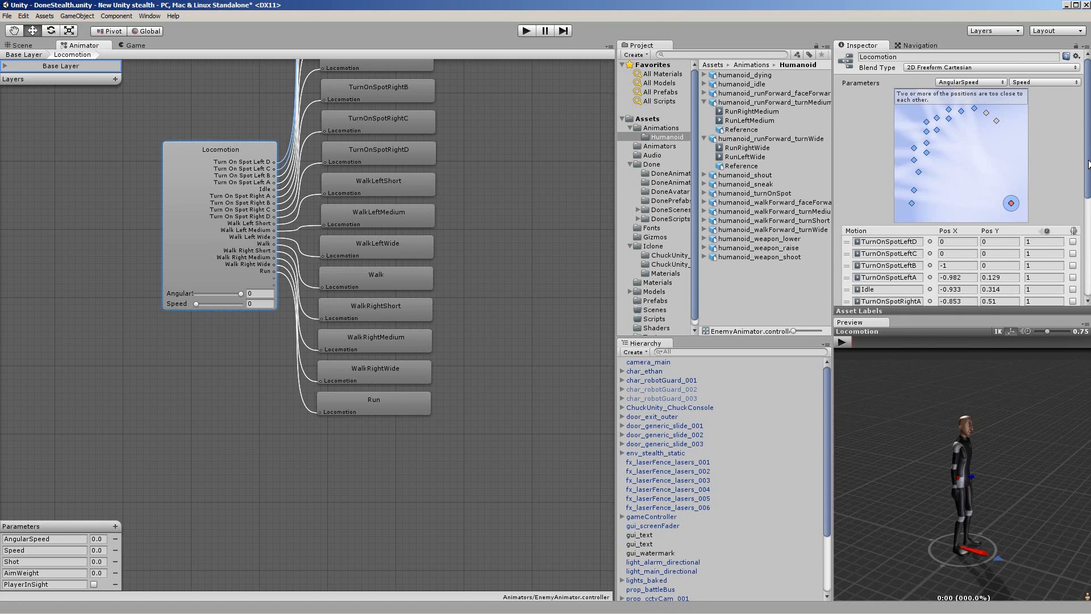
pyautogui.moveTo(1088, 164); pyautogui.dragTo(1089, 261)
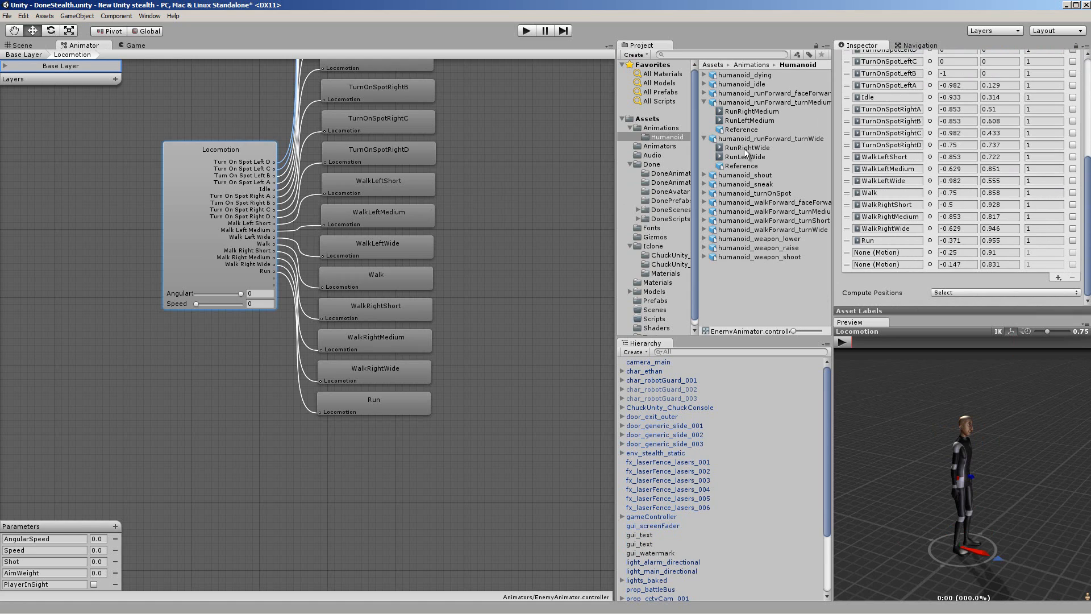
pyautogui.moveTo(746, 151); pyautogui.dragTo(875, 259)
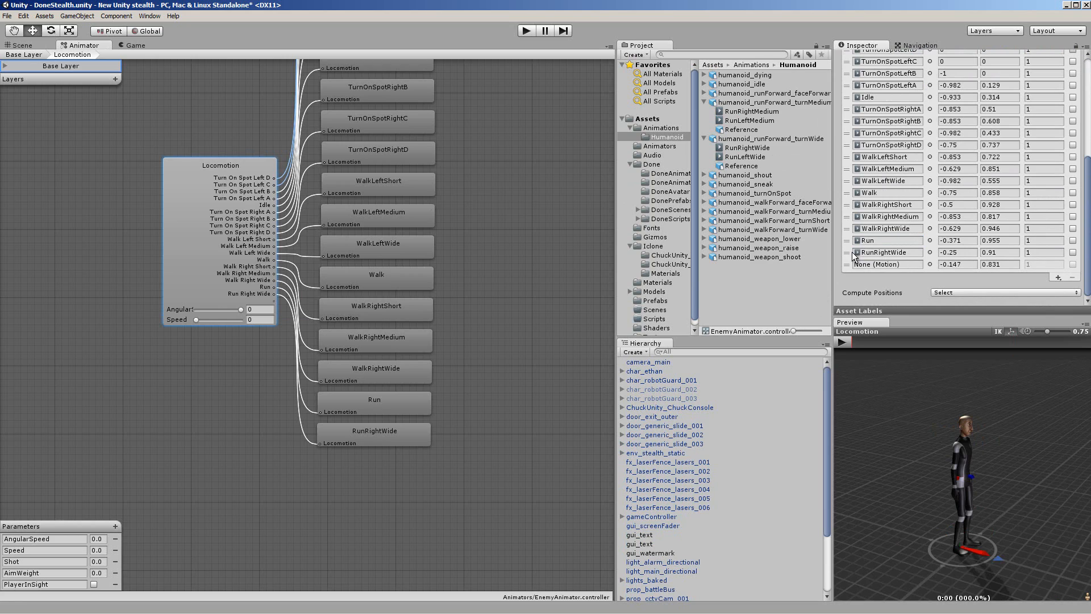
pyautogui.moveTo(751, 113); pyautogui.dragTo(880, 267)
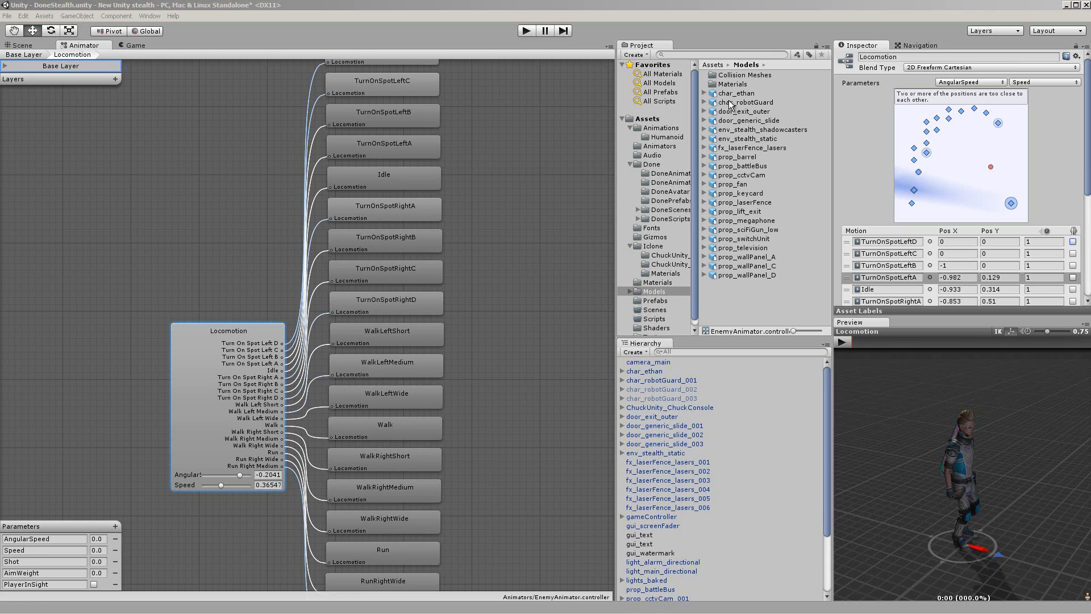
# Preview the Locomotion blend tree on the char_robotGuard model and move the blend point across the AngularSpeed and Speed graph.
pyautogui.moveTo(730, 106); pyautogui.dragTo(939, 452)
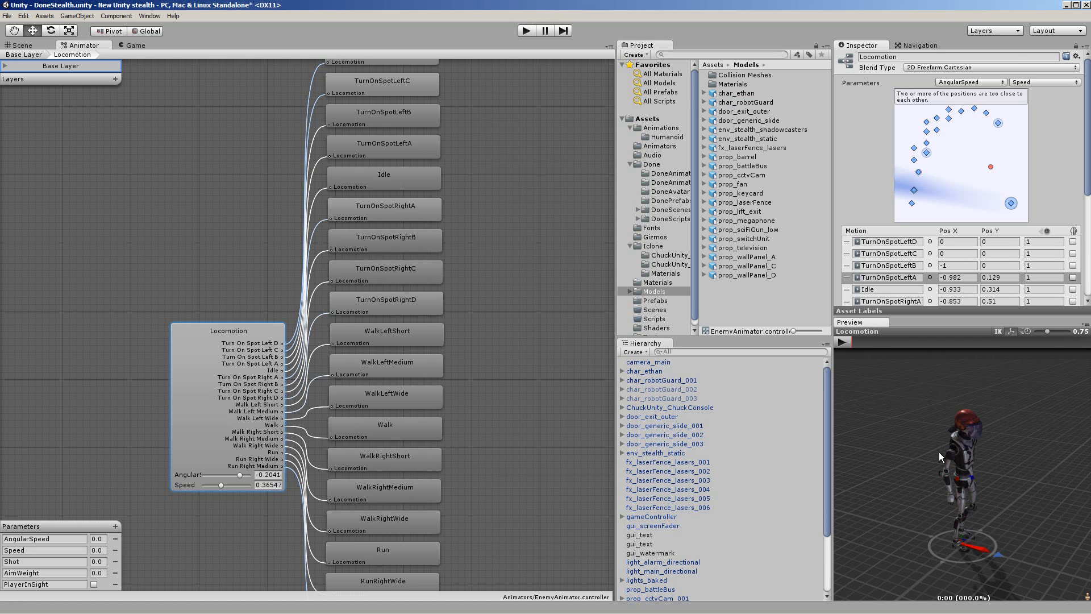
pyautogui.click(844, 341)
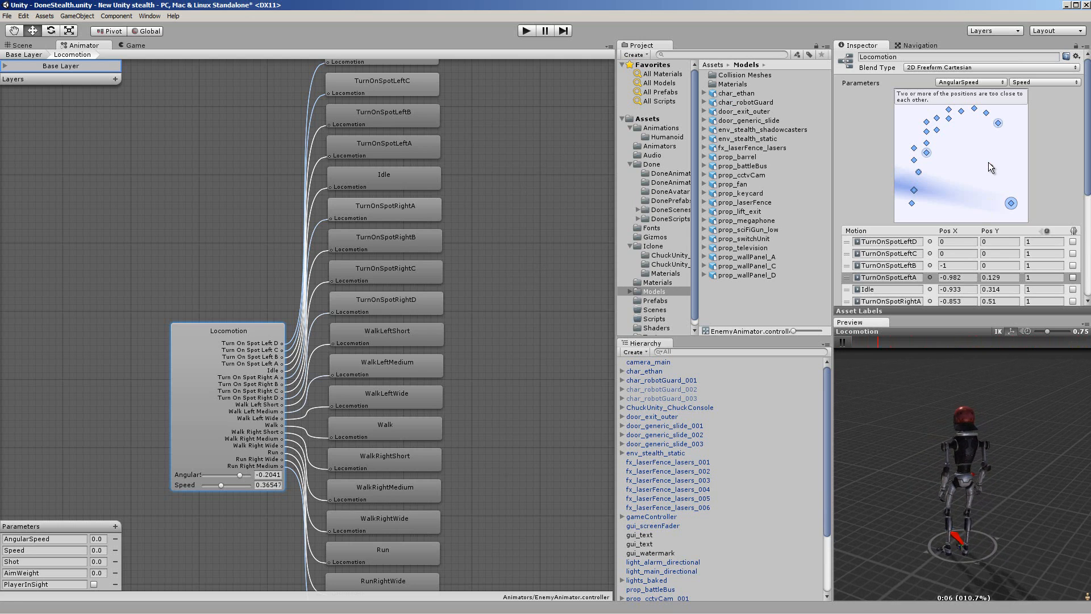
pyautogui.moveTo(991, 168); pyautogui.dragTo(973, 154)
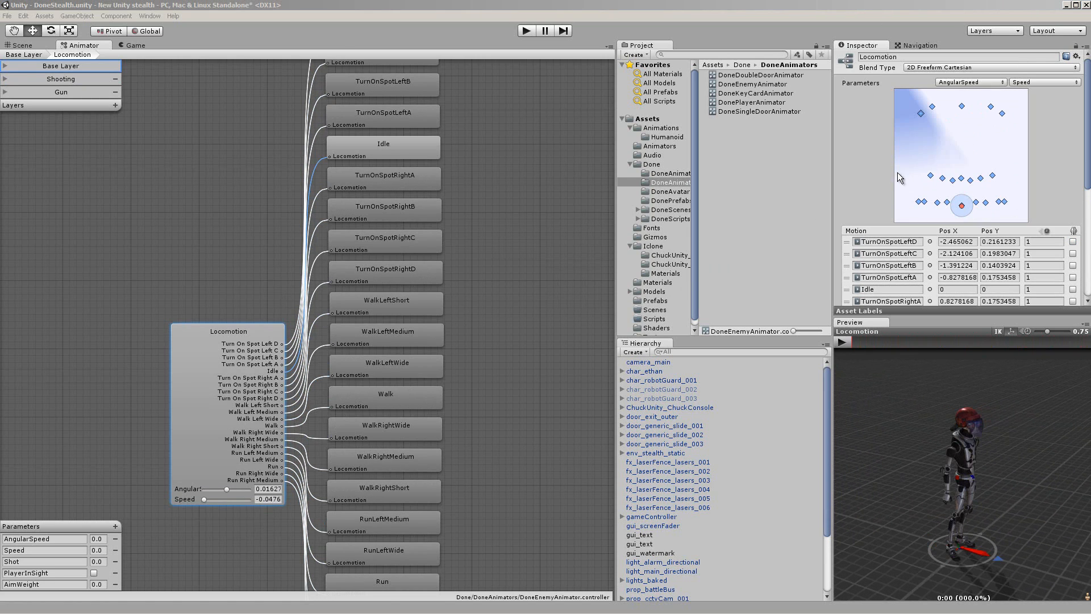
# Inspect the TurnOnSpotLeftD motion point in the DoneEnemyAnimator controller's Locomotion blend graph.
pyautogui.click(918, 202)
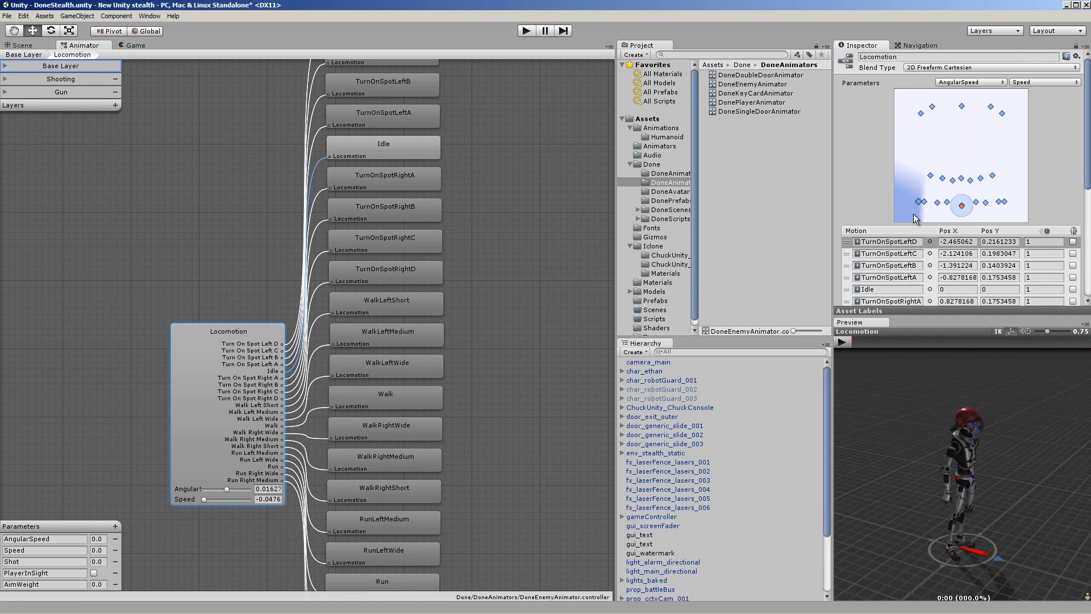
# Move the TurnOnSpotLeftD motion point to about -2.59, 0.25 in the Locomotion blend graph.
pyautogui.moveTo(918, 200); pyautogui.dragTo(916, 203)
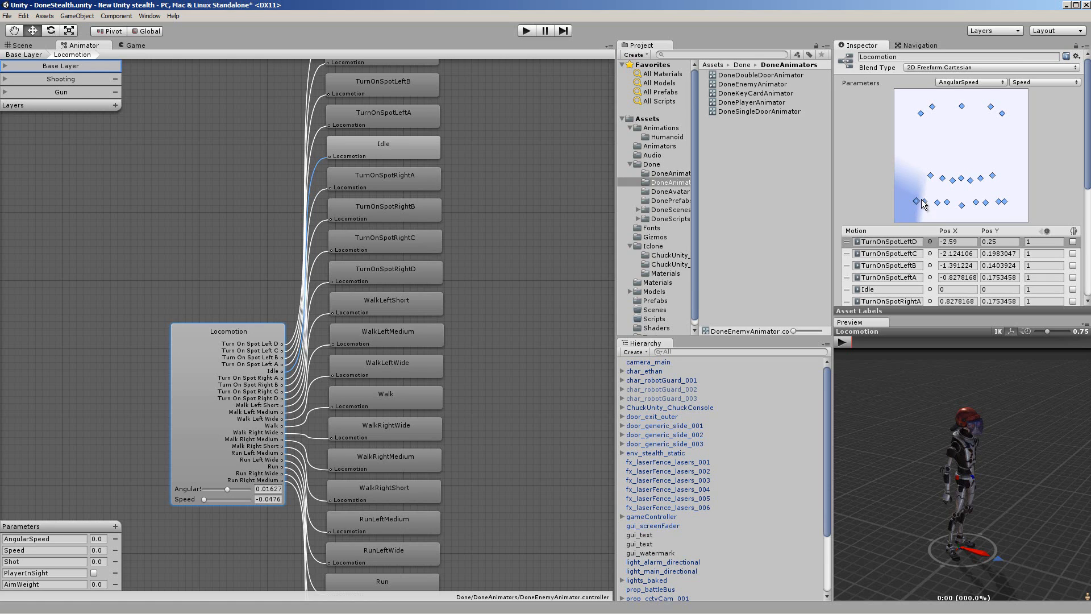
pyautogui.click(932, 175)
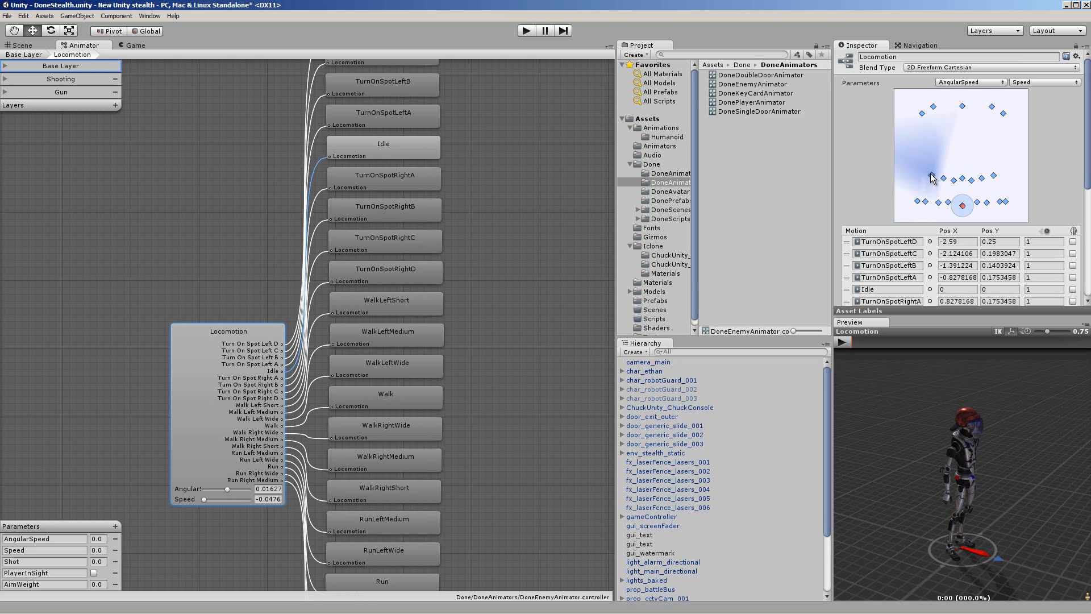
pyautogui.click(917, 201)
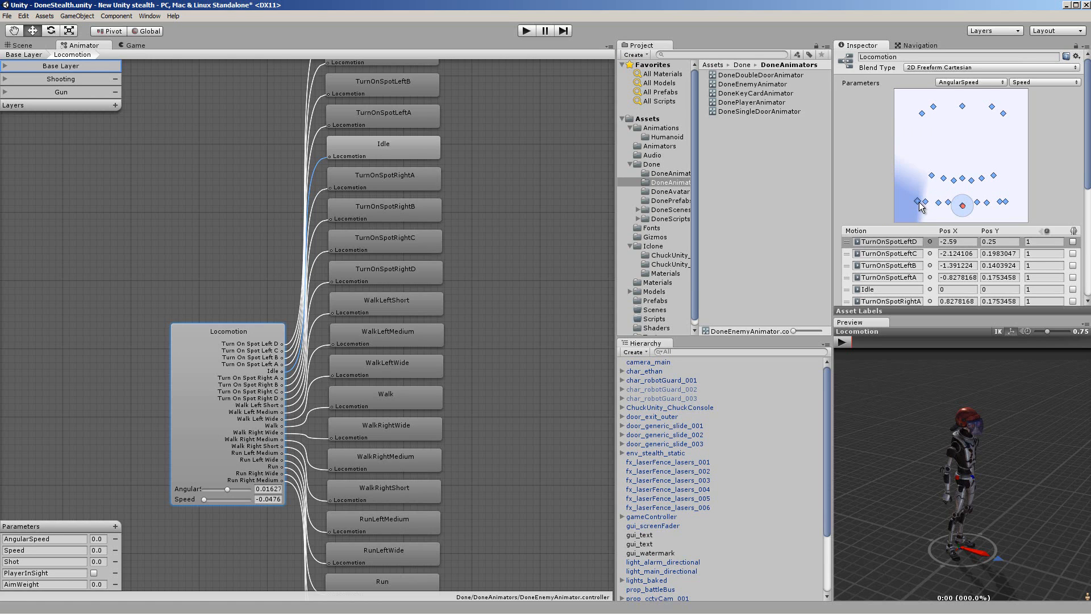
# Examine the motion points from TurnOnSpotLeftC to TurnOnSpotRightD in the Locomotion blend graph, matching each with its entry in the motion list.
pyautogui.click(925, 201)
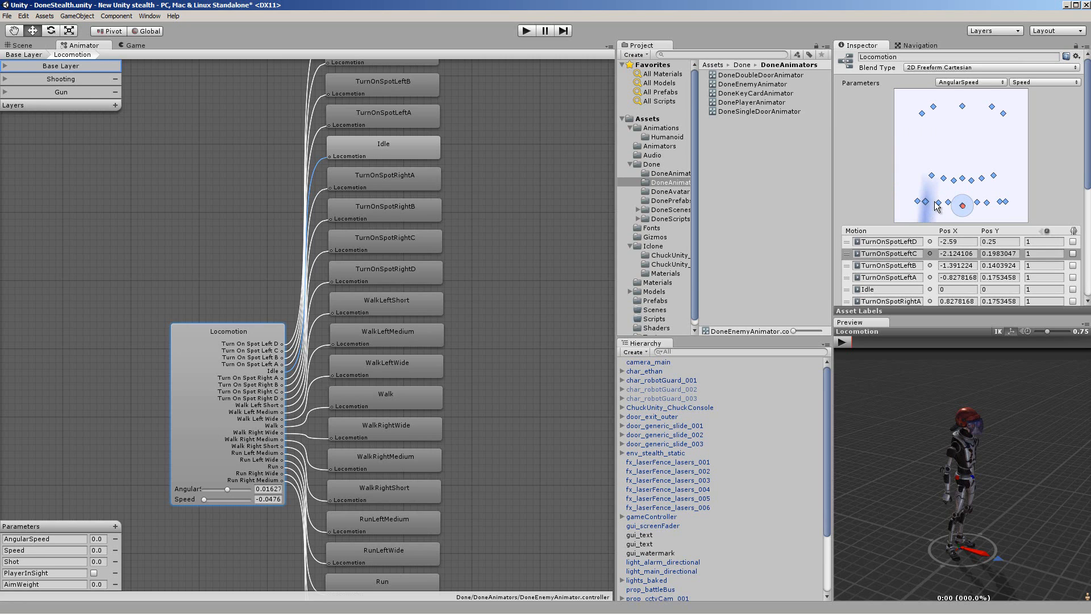
pyautogui.click(939, 203)
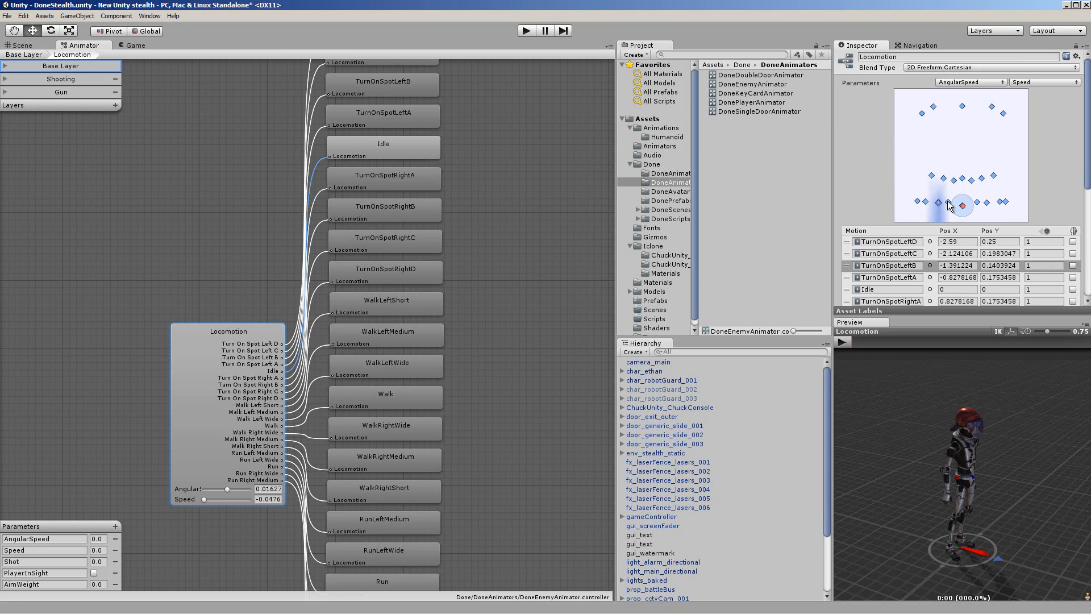
pyautogui.click(948, 202)
pyautogui.click(977, 202)
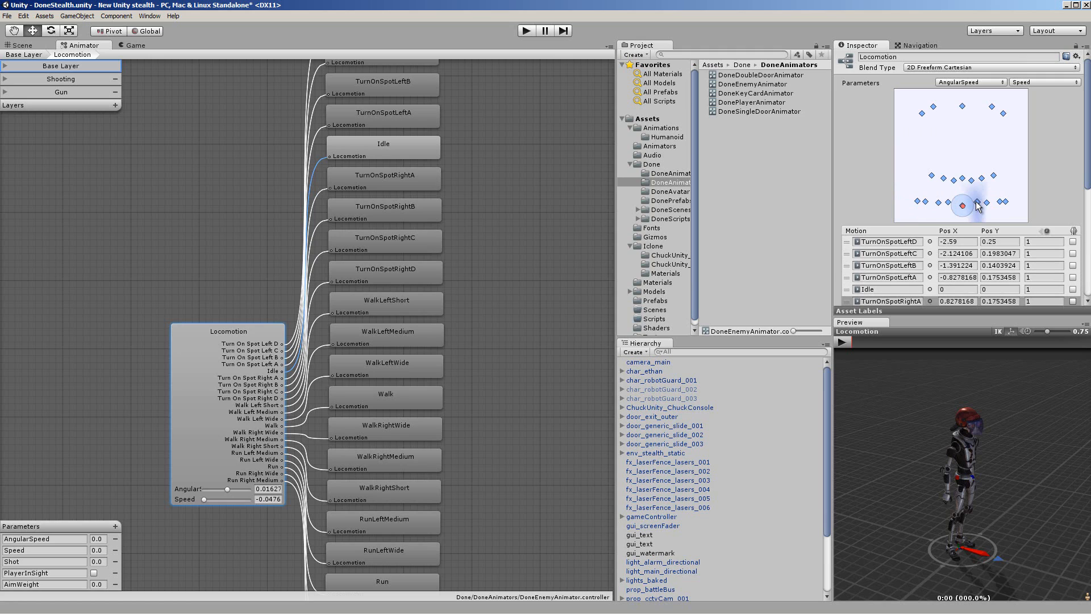
pyautogui.scroll(-5, 1032, 132)
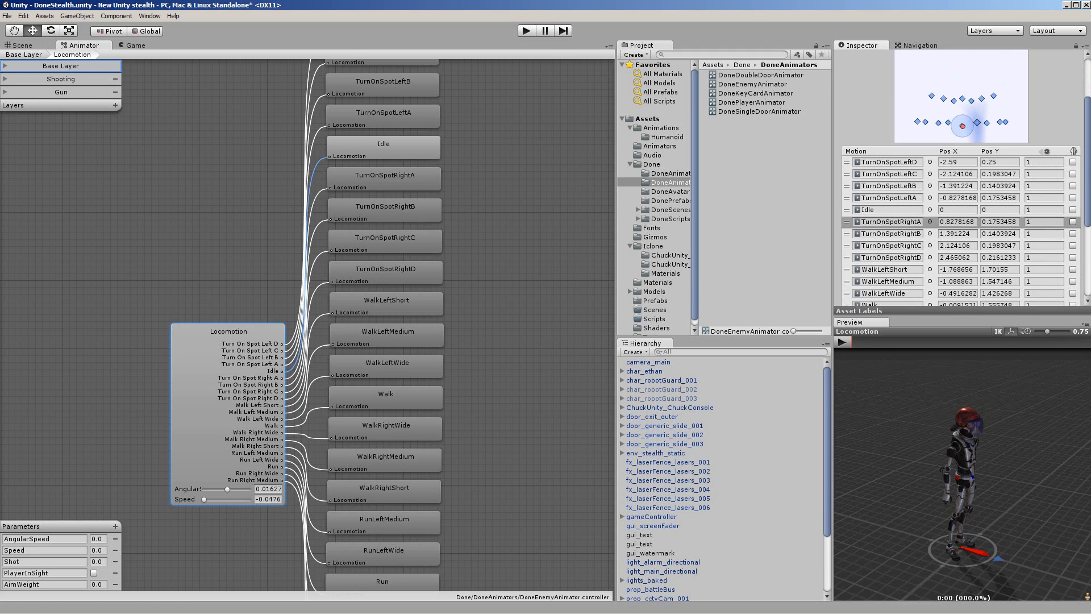
pyautogui.click(979, 100)
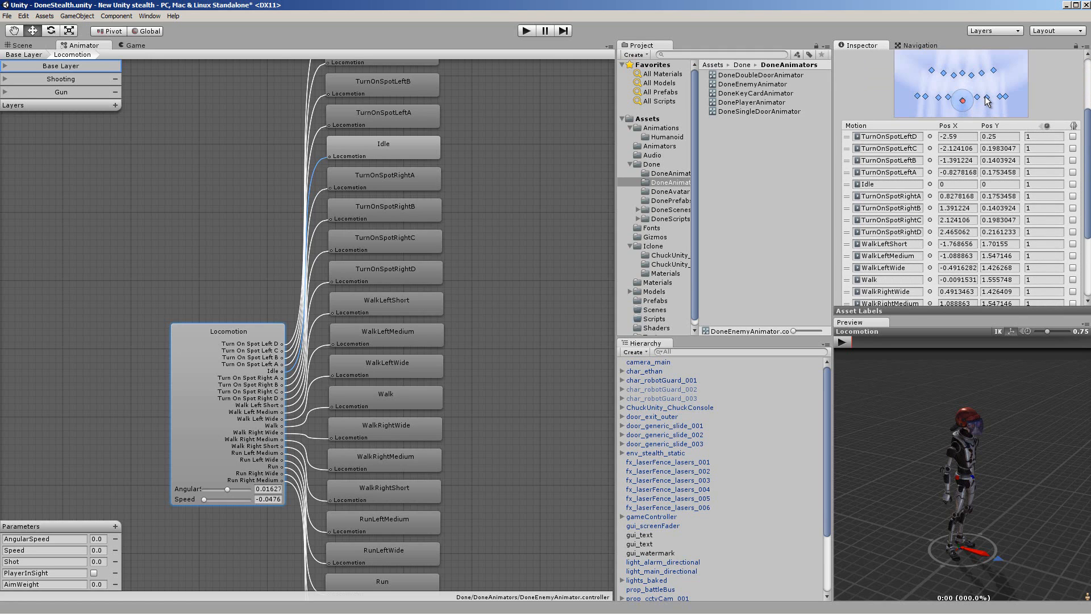
pyautogui.click(986, 98)
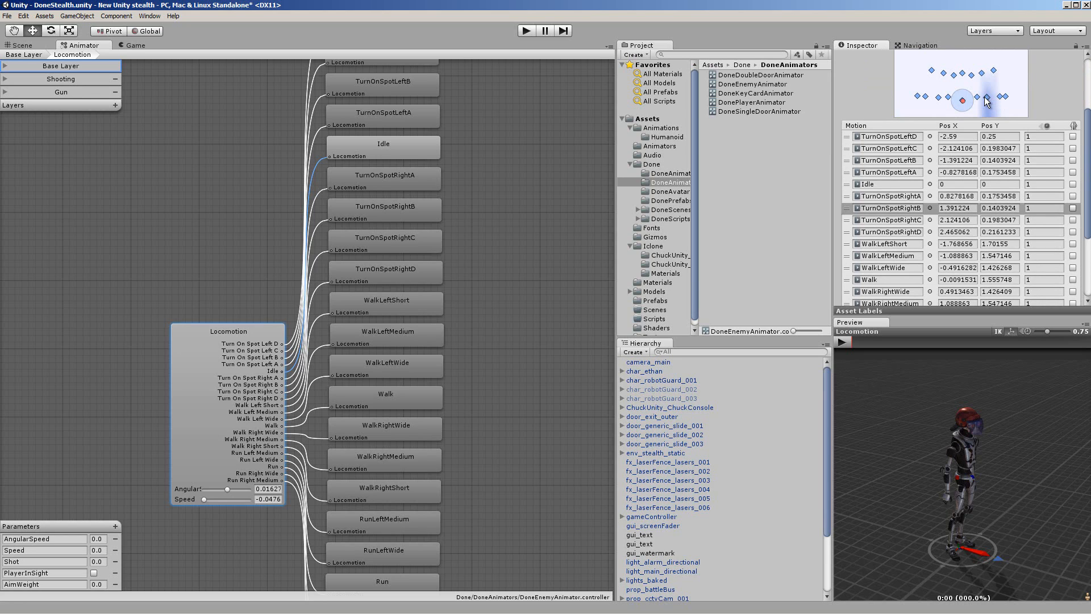
pyautogui.click(1002, 97)
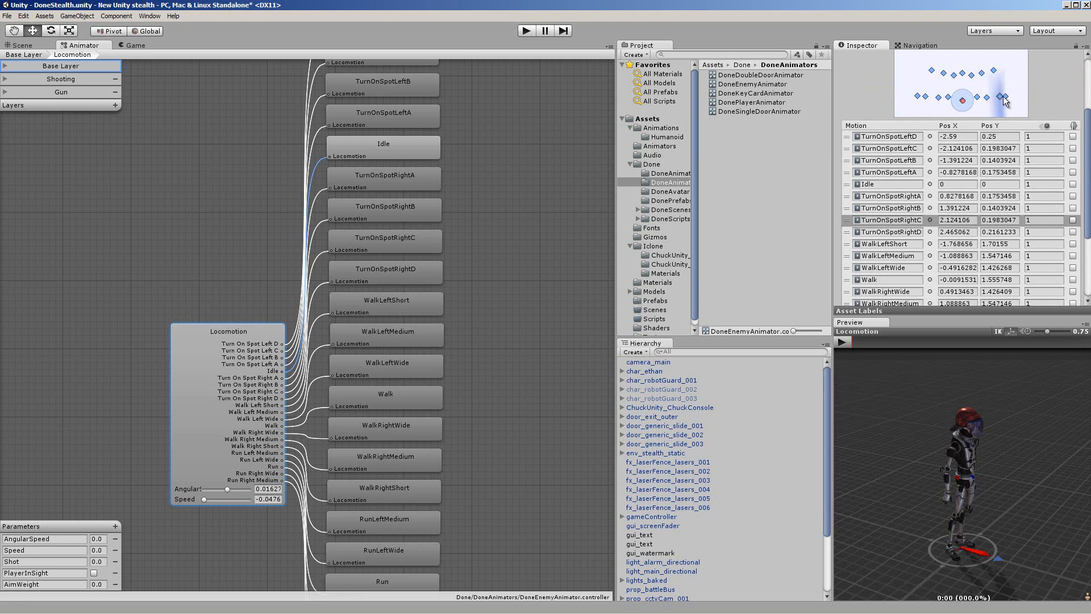
pyautogui.click(1005, 97)
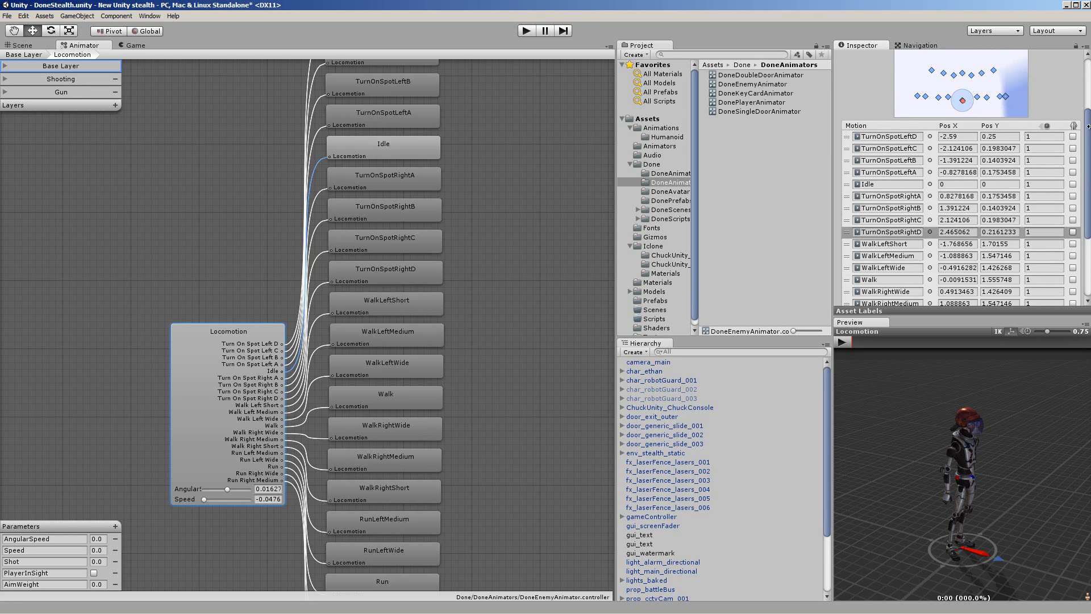
# Examine the row of walk motion points in the blend graph, from WalkLeftShort to WalkRightShort, and their entries in the motion list.
pyautogui.moveTo(1089, 129); pyautogui.dragTo(1089, 93)
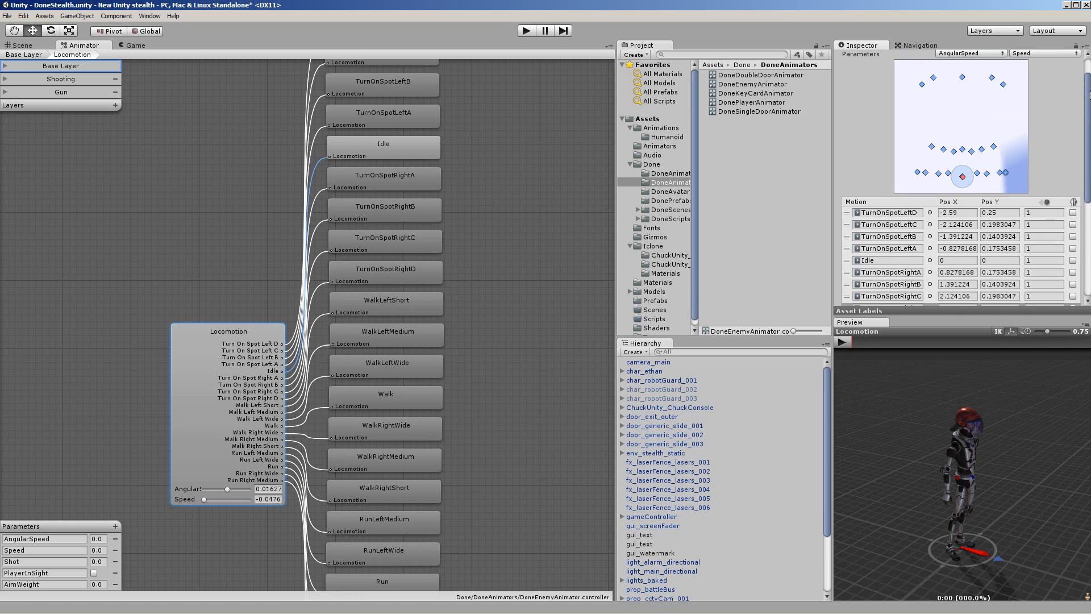
pyautogui.click(930, 148)
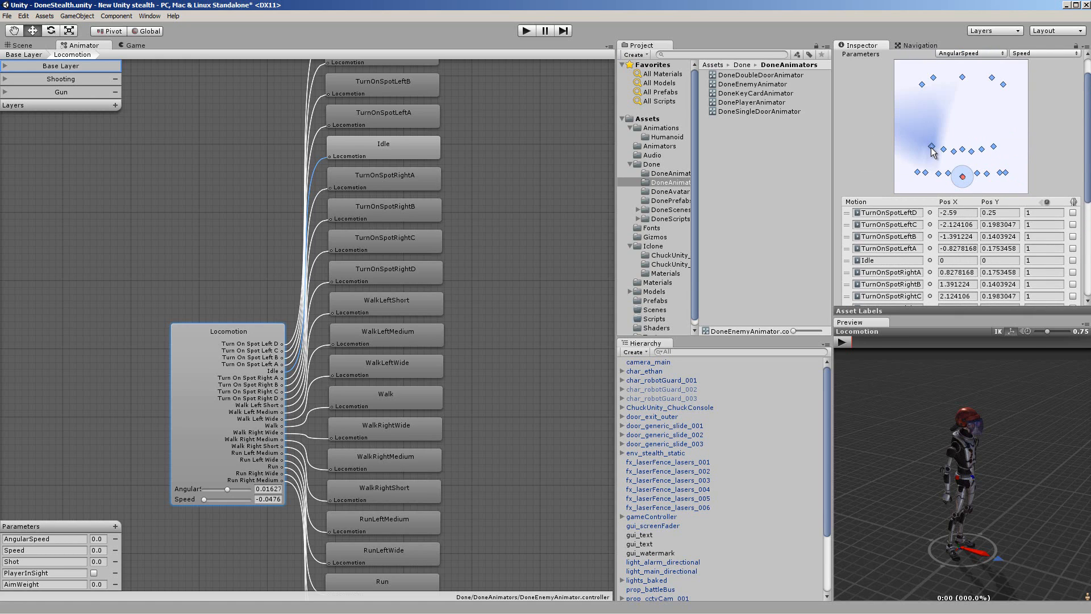
pyautogui.moveTo(1087, 122); pyautogui.dragTo(1087, 165)
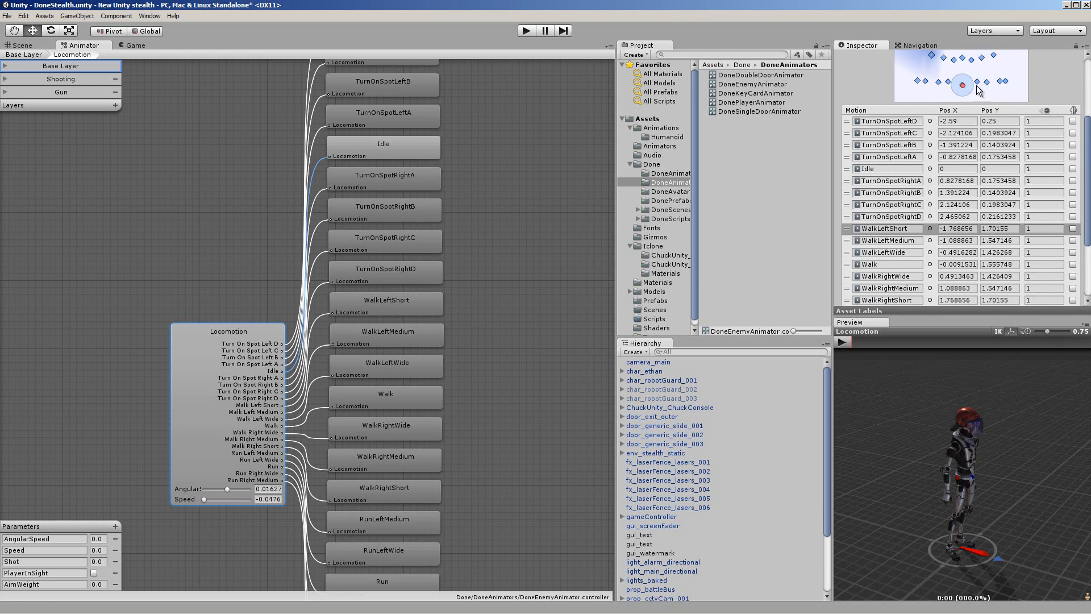
pyautogui.click(955, 59)
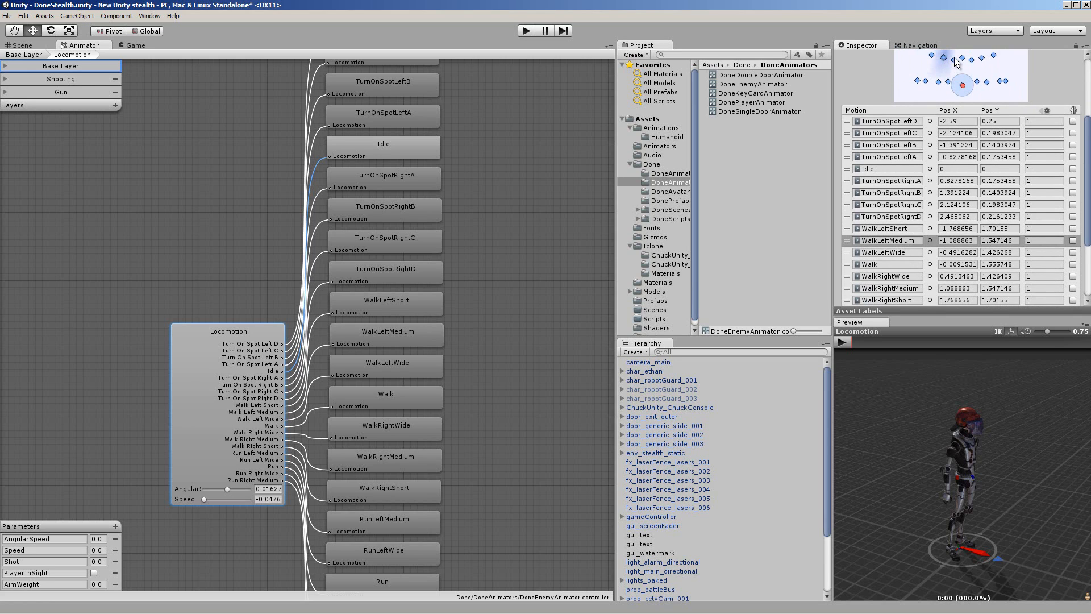
pyautogui.click(955, 59)
pyautogui.click(964, 58)
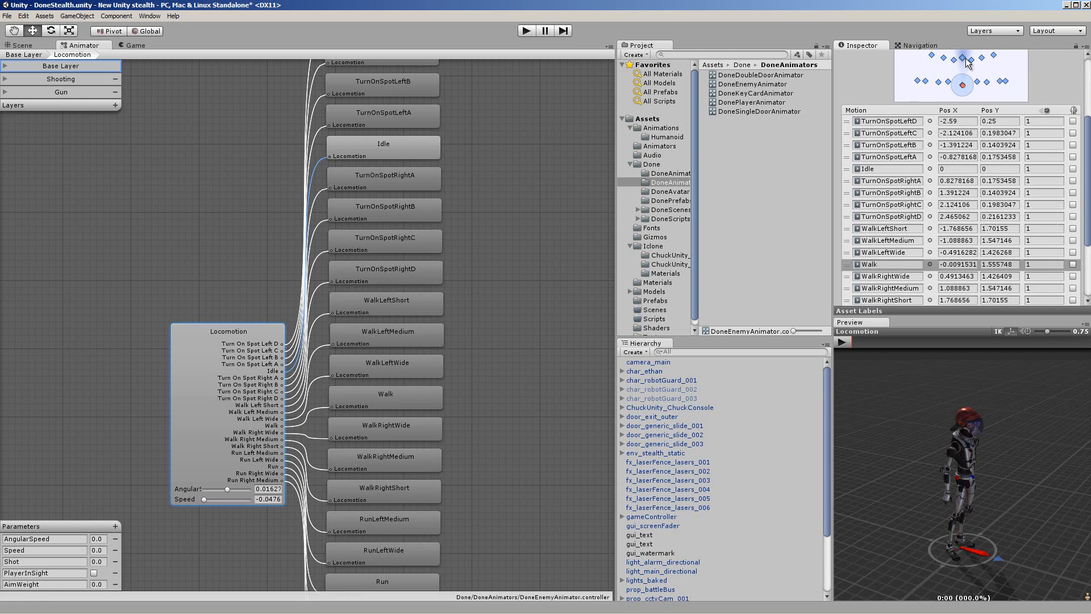
pyautogui.click(971, 59)
pyautogui.click(982, 58)
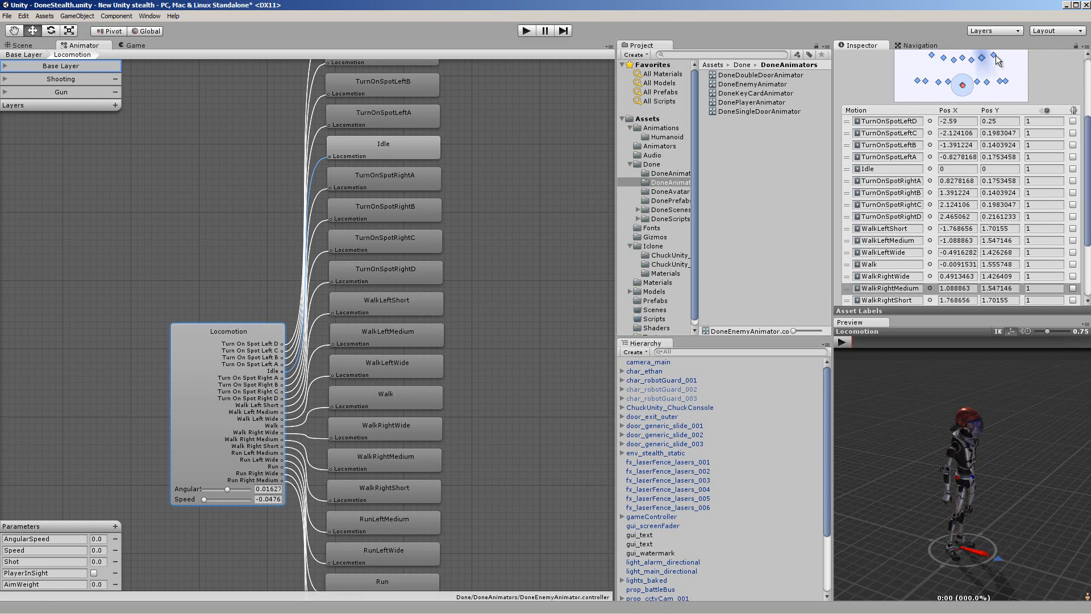
pyautogui.click(995, 58)
# Examine the run motion points, starting with RunLeftMedium, in the blend graph and their positions in the motion list.
pyautogui.scroll(5, 1068, 79)
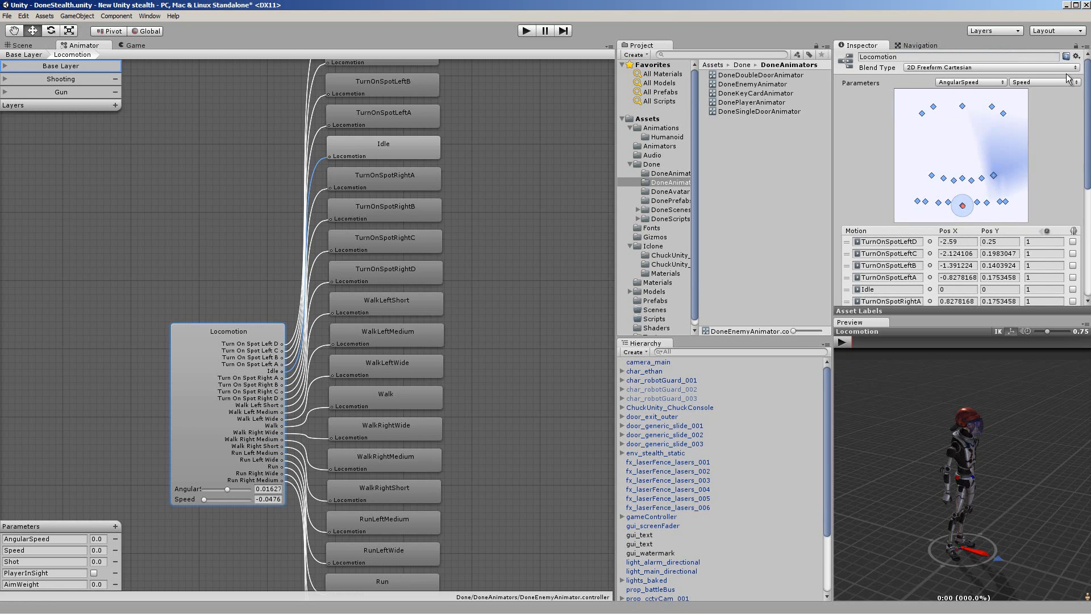
pyautogui.click(923, 113)
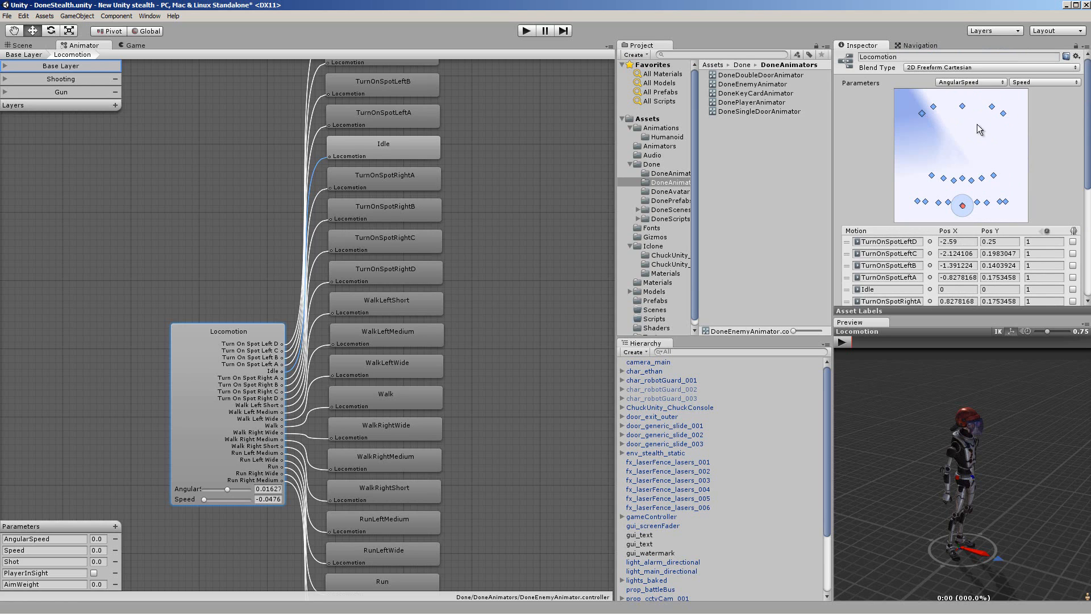
pyautogui.scroll(-5, 1087, 106)
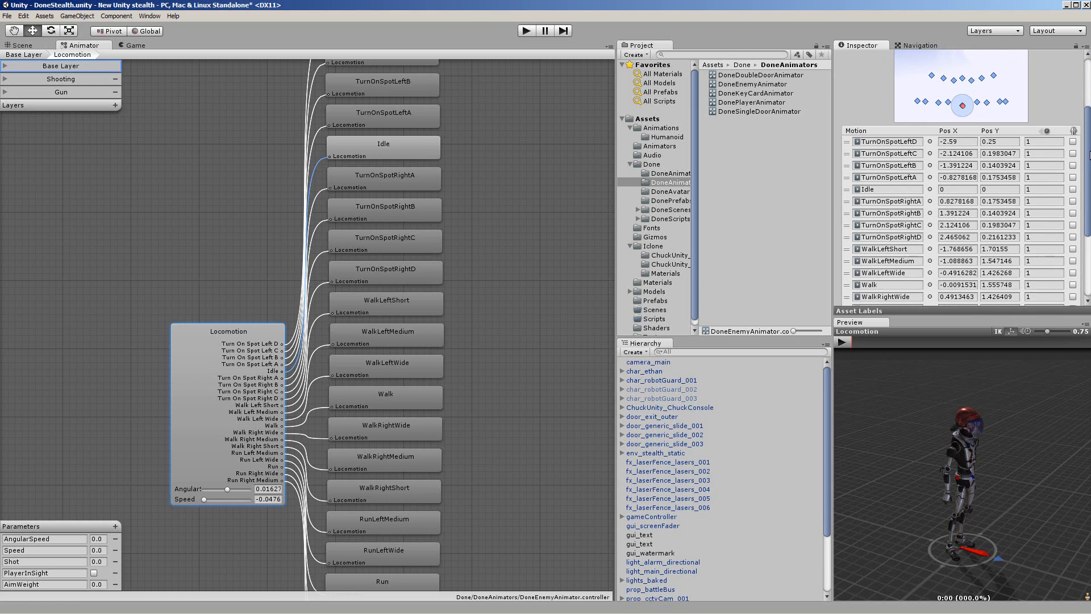
pyautogui.scroll(-2, 960, 176)
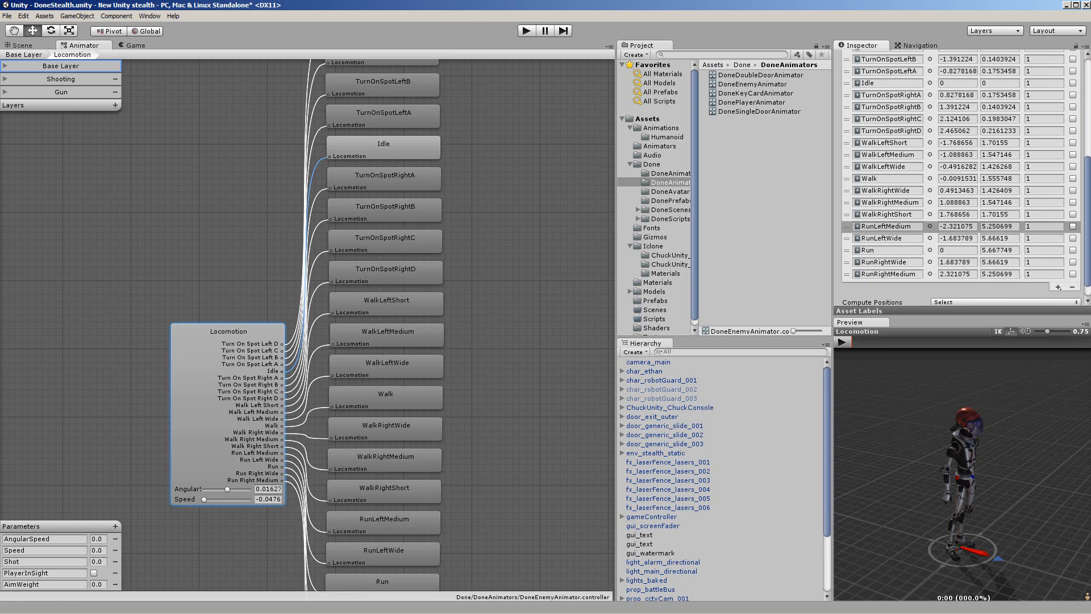
pyautogui.scroll(8, 961, 177)
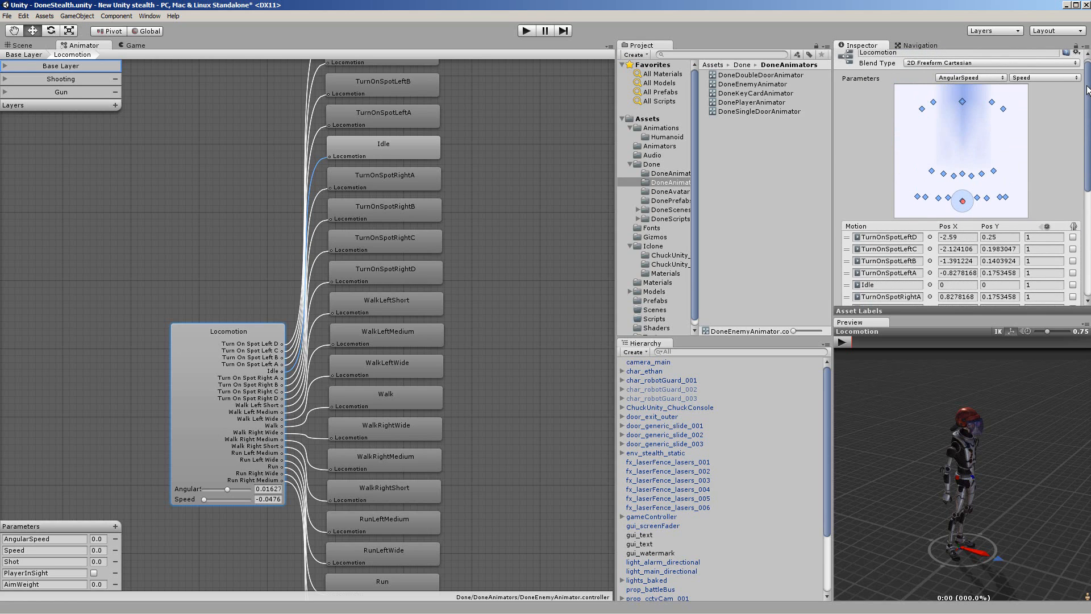
# Set the TurnOnSpotLeftD motion's position to Pos X -2.465 and Pos Y 0.216 in the Locomotion blend tree.
pyautogui.moveTo(1089, 91); pyautogui.dragTo(1047, 3)
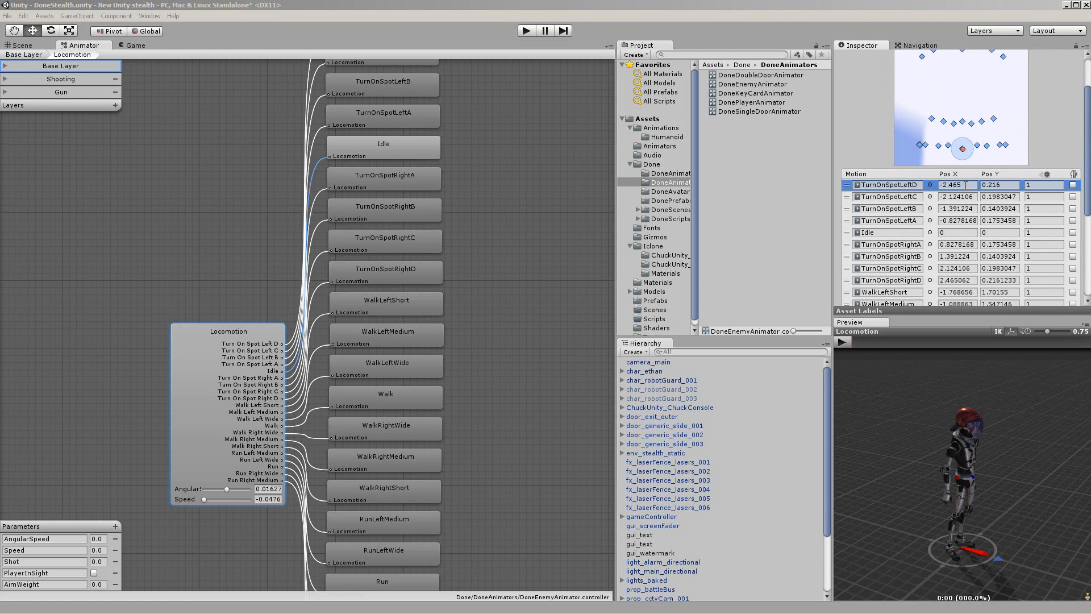
pyautogui.click(966, 185)
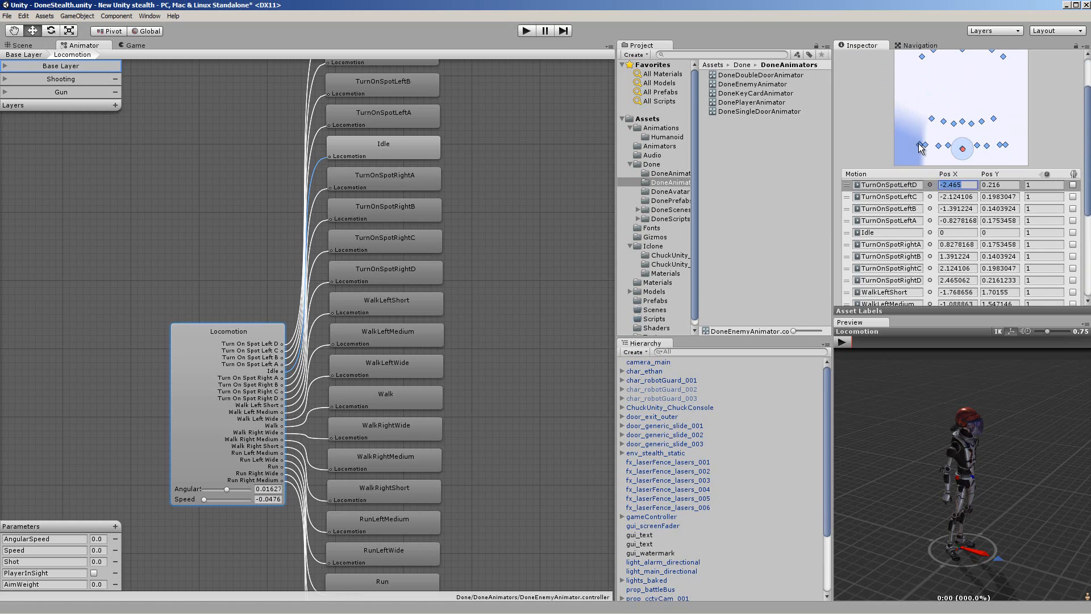
# Inspect the TurnOnSpotRightD motion point and move the red blend point in the graph to preview the Locomotion blend on the robot.
pyautogui.click(1005, 144)
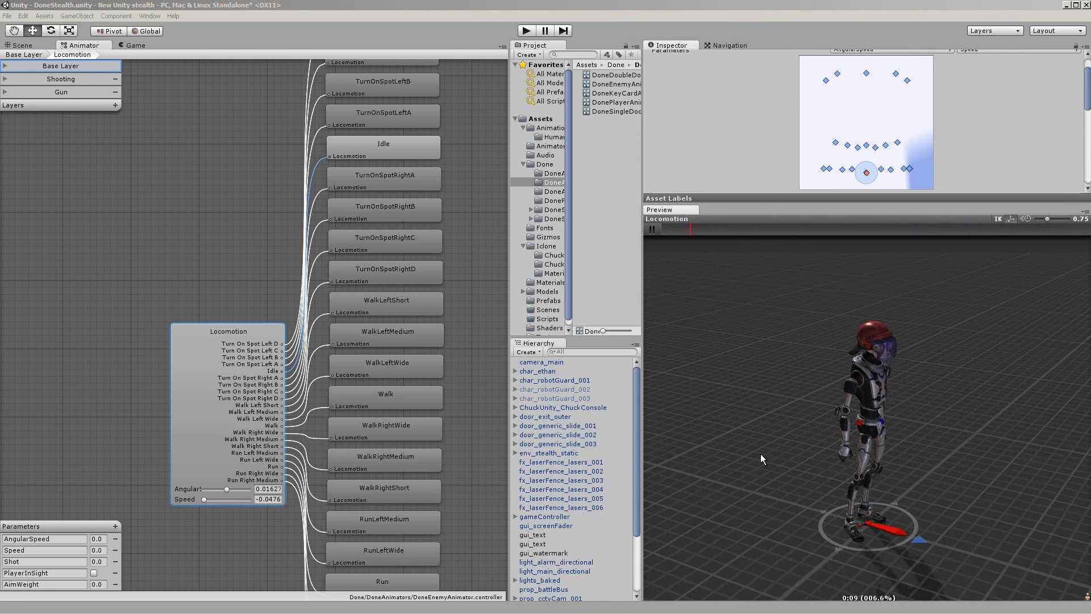
pyautogui.click(868, 176)
pyautogui.moveTo(868, 176)
pyautogui.mouseDown()
pyautogui.moveTo(830, 174)
pyautogui.moveTo(833, 151)
pyautogui.moveTo(844, 105)
pyautogui.moveTo(866, 78)
pyautogui.moveTo(891, 74)
pyautogui.moveTo(910, 85)
pyautogui.moveTo(890, 104)
pyautogui.moveTo(868, 77)
pyautogui.moveTo(826, 93)
pyautogui.moveTo(831, 130)
pyautogui.moveTo(882, 143)
pyautogui.moveTo(887, 164)
pyautogui.moveTo(868, 175)
pyautogui.mouseUp()
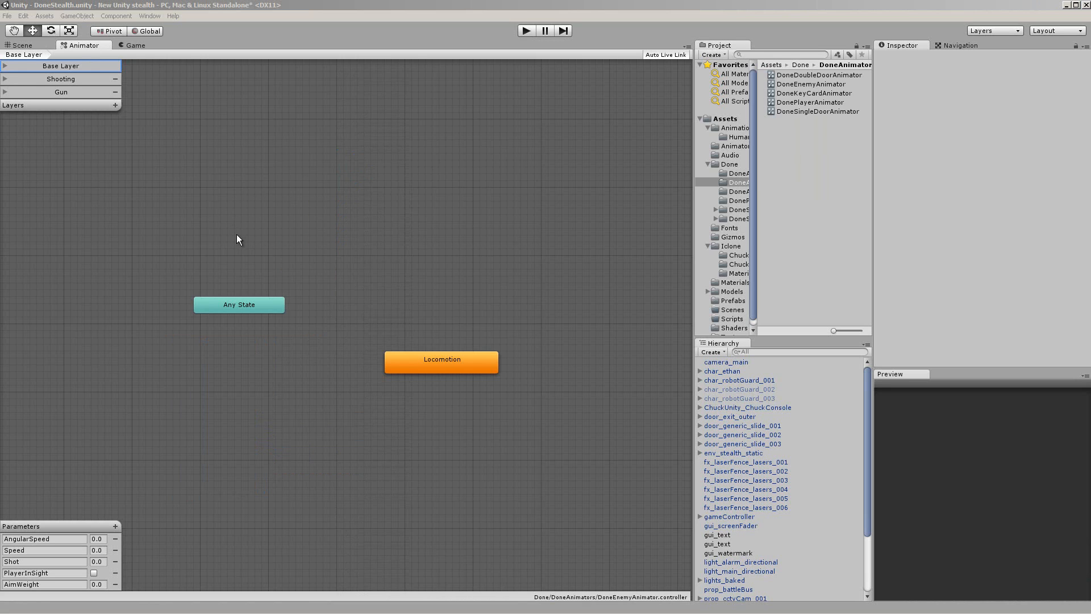
# Review the Base Layer's Locomotion blend tree, and view the Shooting layer's states with its layer settings expanded.
pyautogui.click(70, 68)
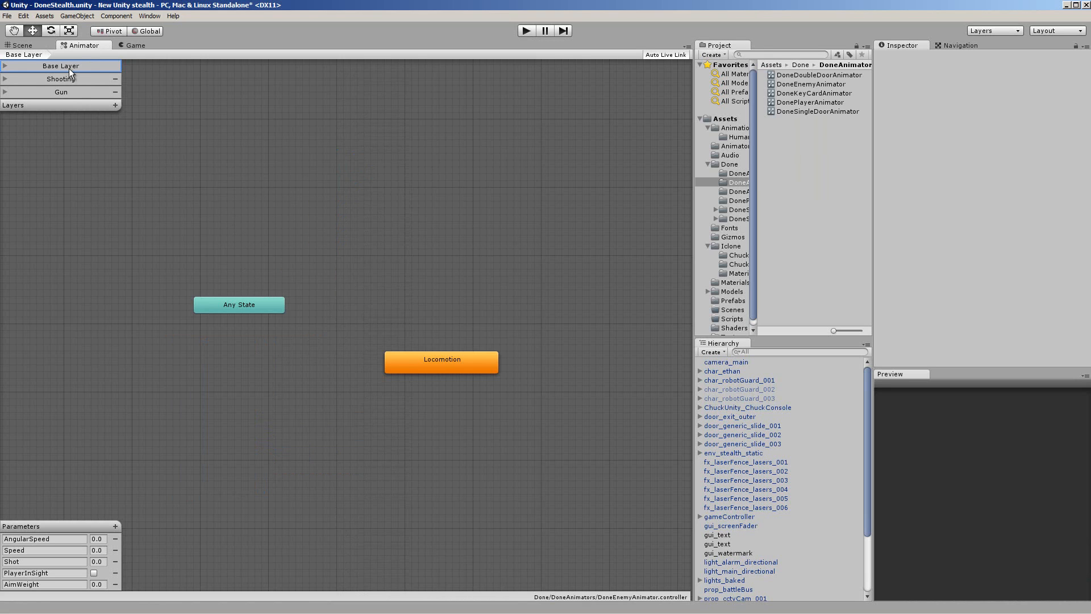
pyautogui.doubleClick(407, 363)
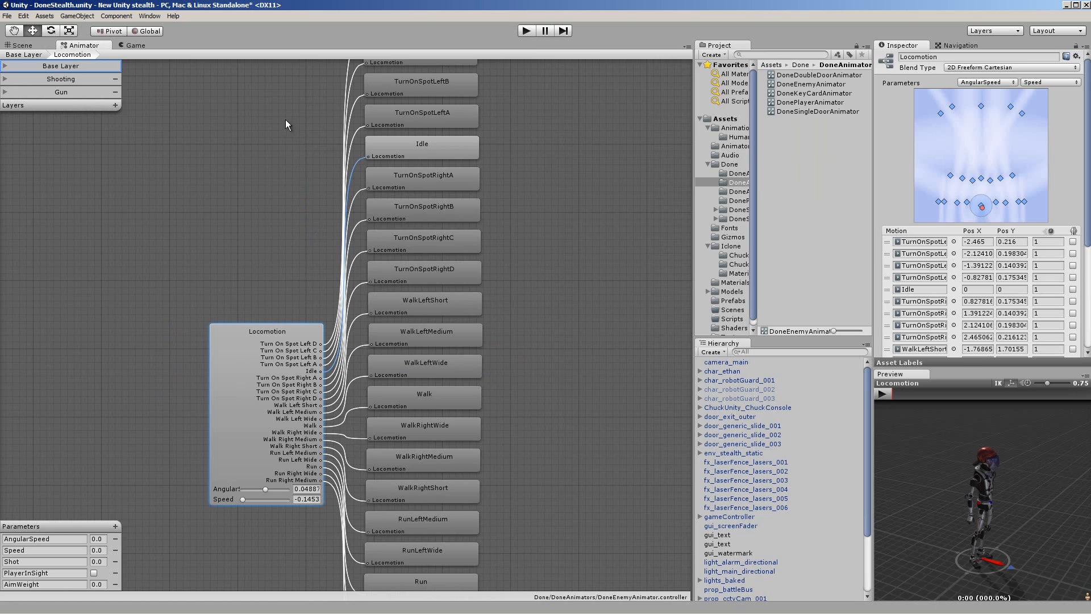
pyautogui.click(26, 56)
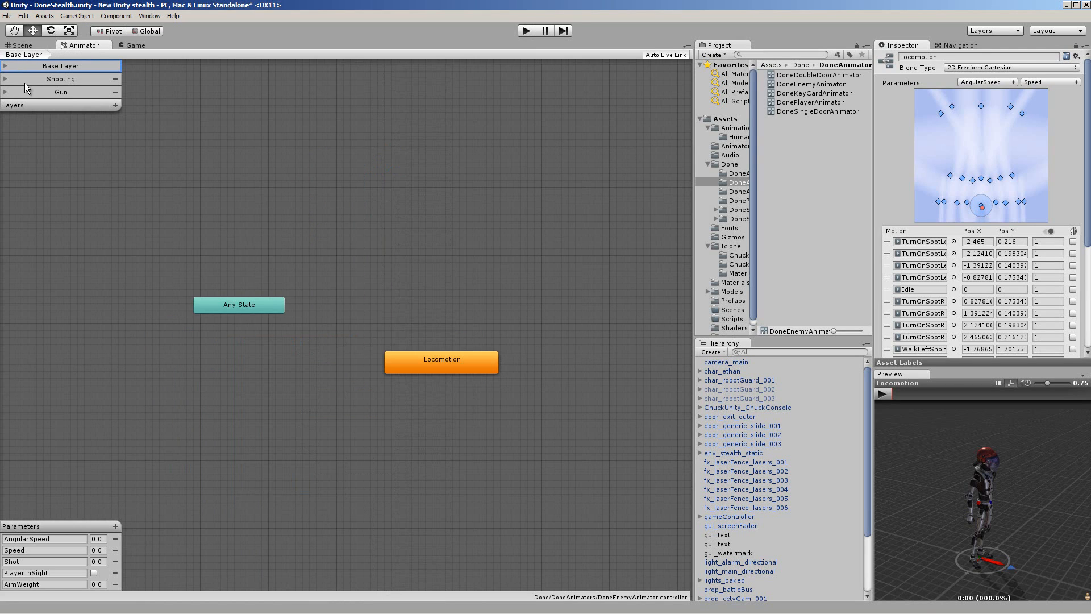
pyautogui.click(25, 80)
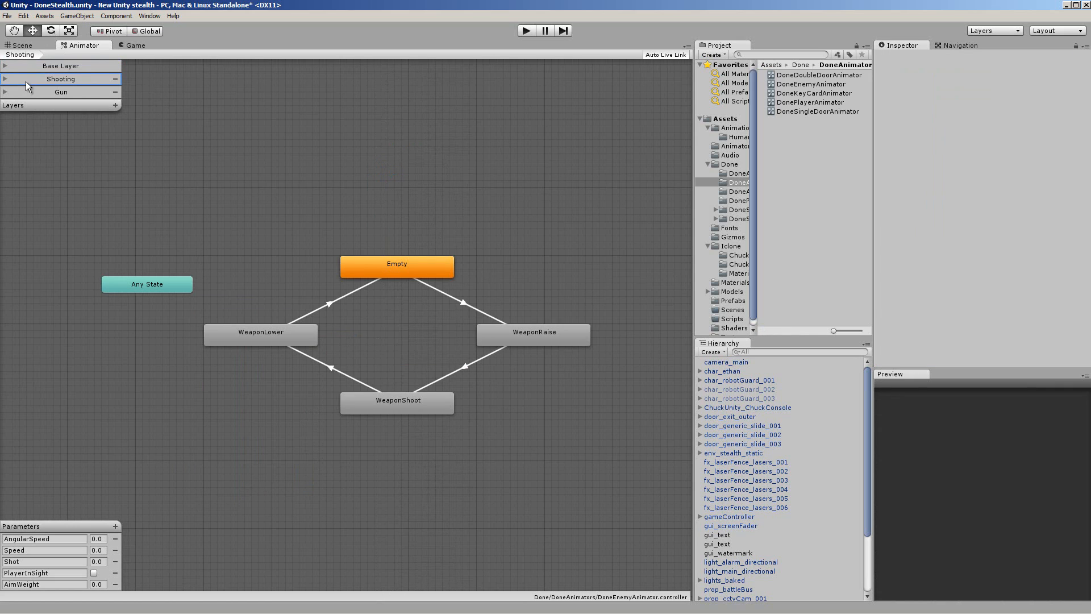
pyautogui.click(5, 80)
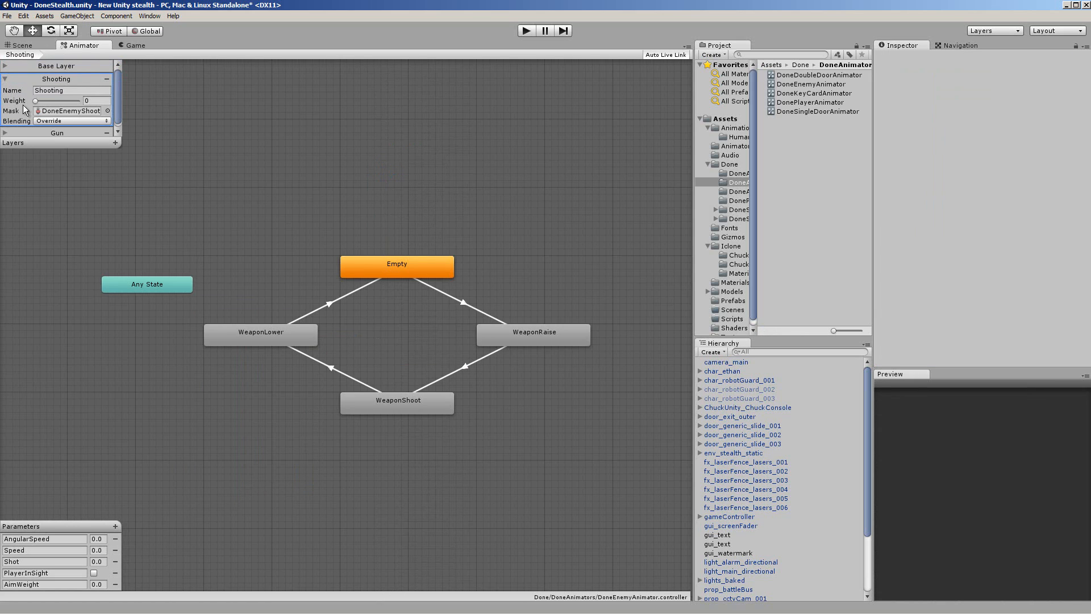
pyautogui.click(116, 144)
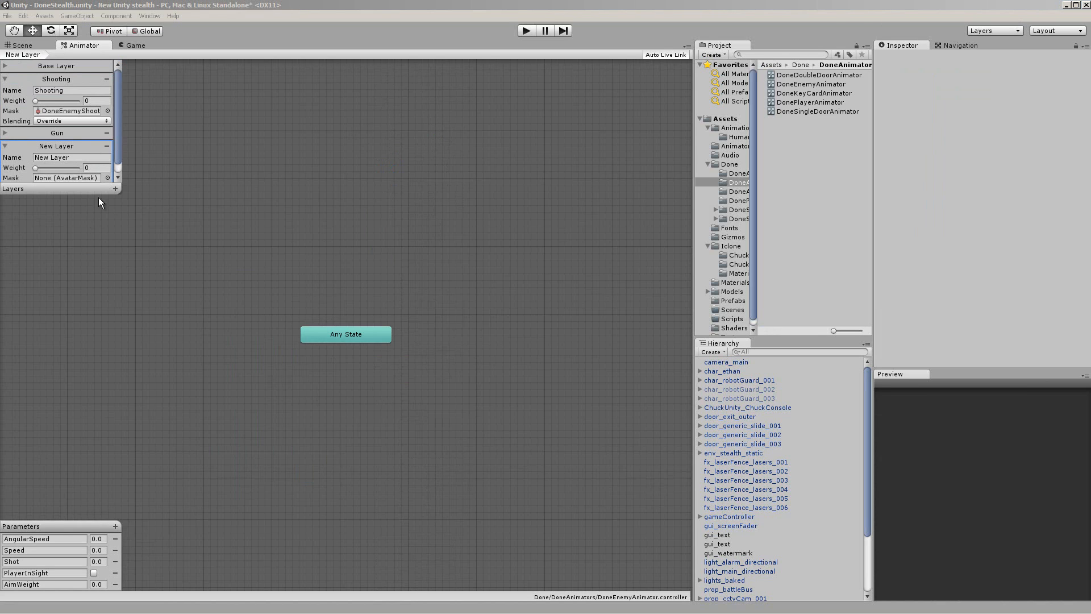
pyautogui.click(107, 147)
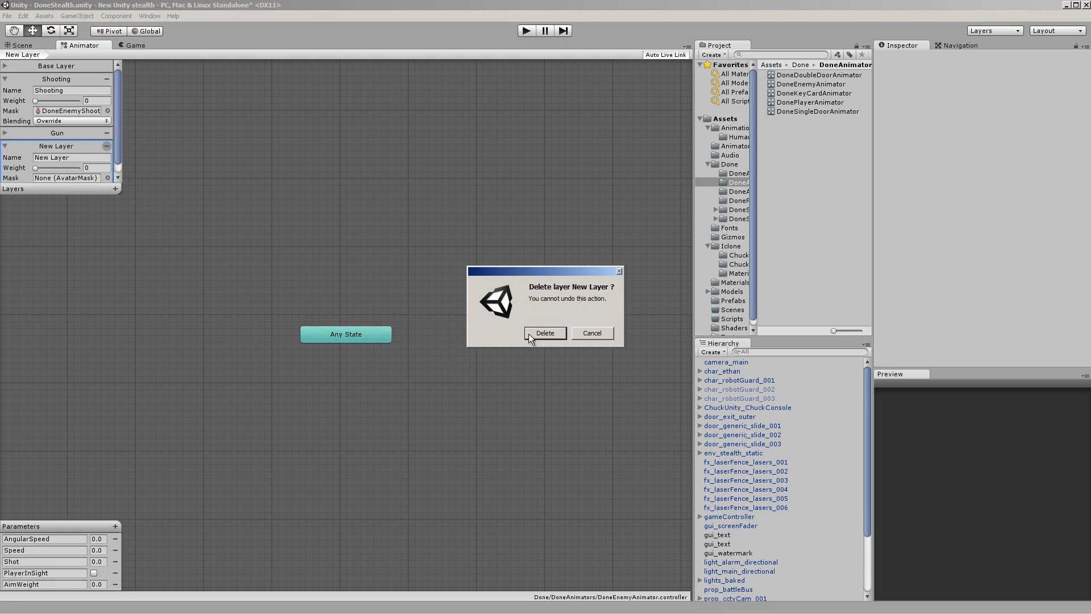
pyautogui.click(546, 333)
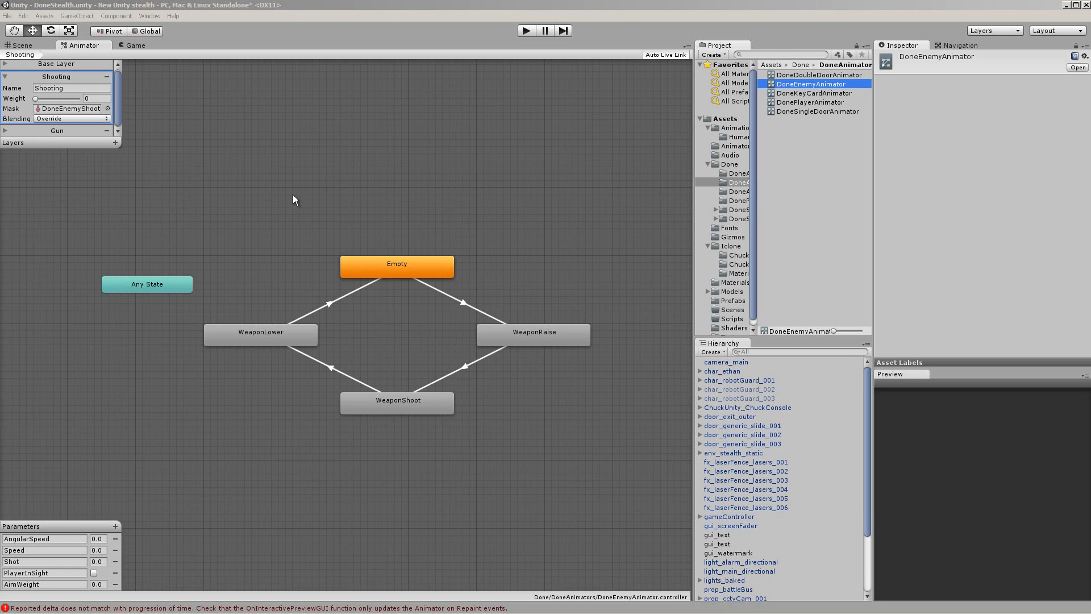
# Return to the DoneEnemyAnimator controller's Base Layer and open its Locomotion blend tree.
pyautogui.click(29, 63)
pyautogui.doubleClick(416, 362)
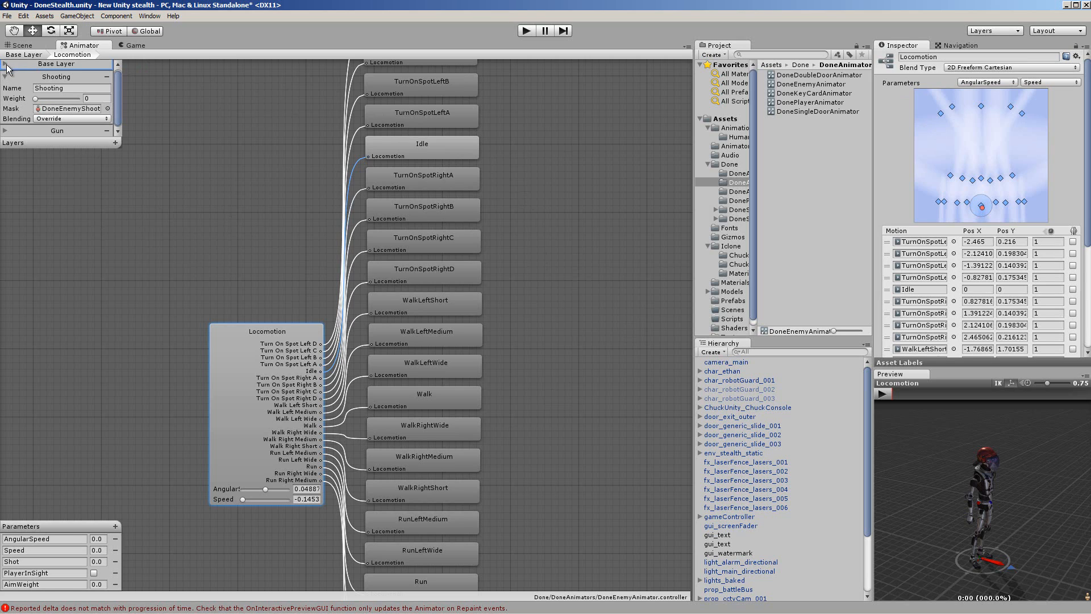
# Open the Shooting layer and examine the Humanoid body map of DoneEnemyShootingMask in the DoneAvatarMasks folder.
pyautogui.click(20, 82)
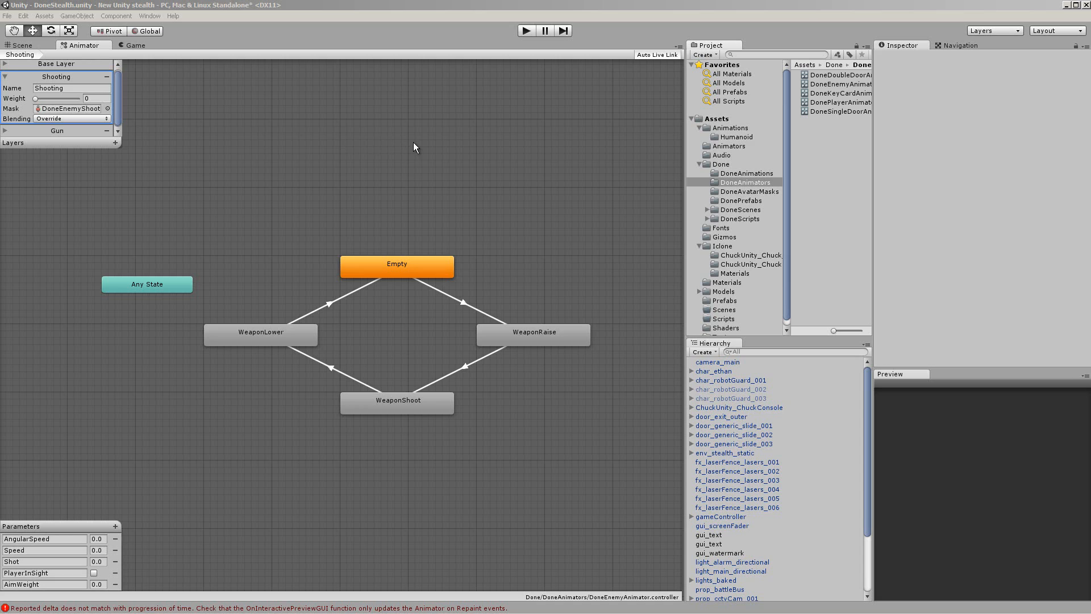
pyautogui.click(749, 191)
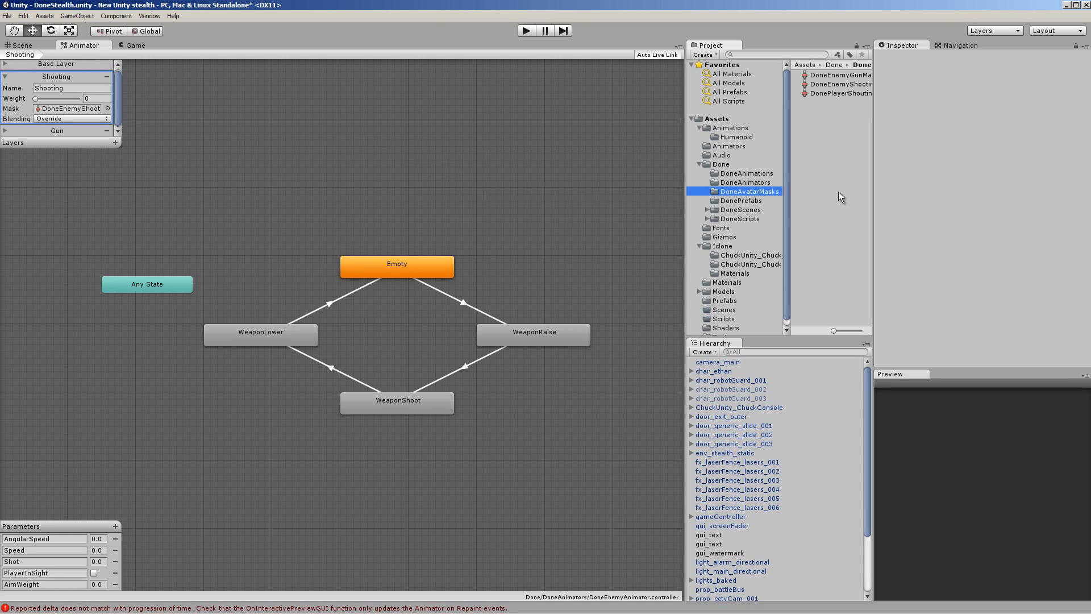
pyautogui.click(839, 84)
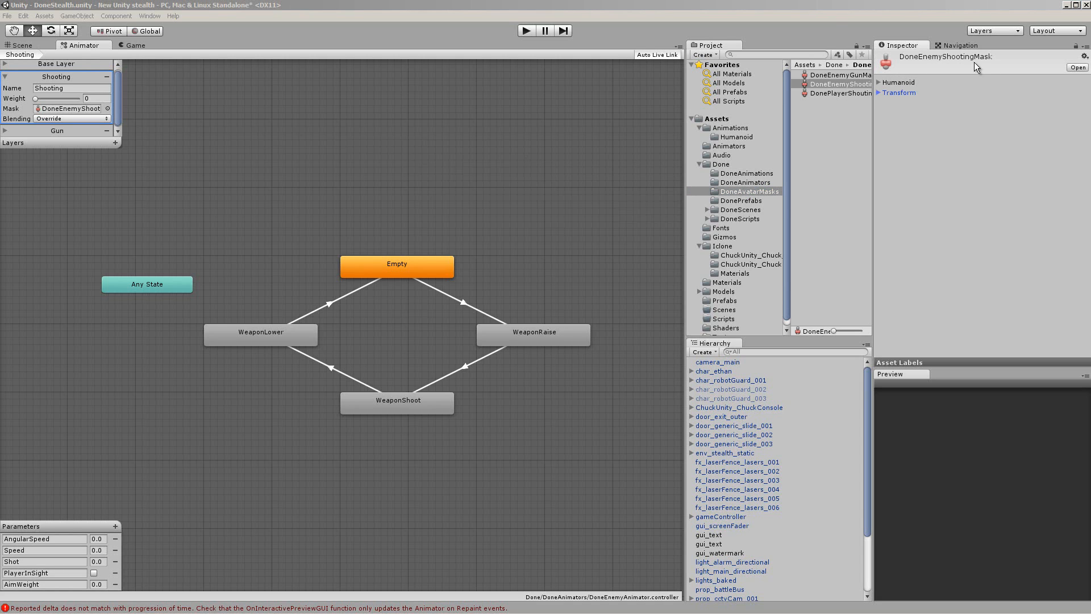
pyautogui.click(891, 83)
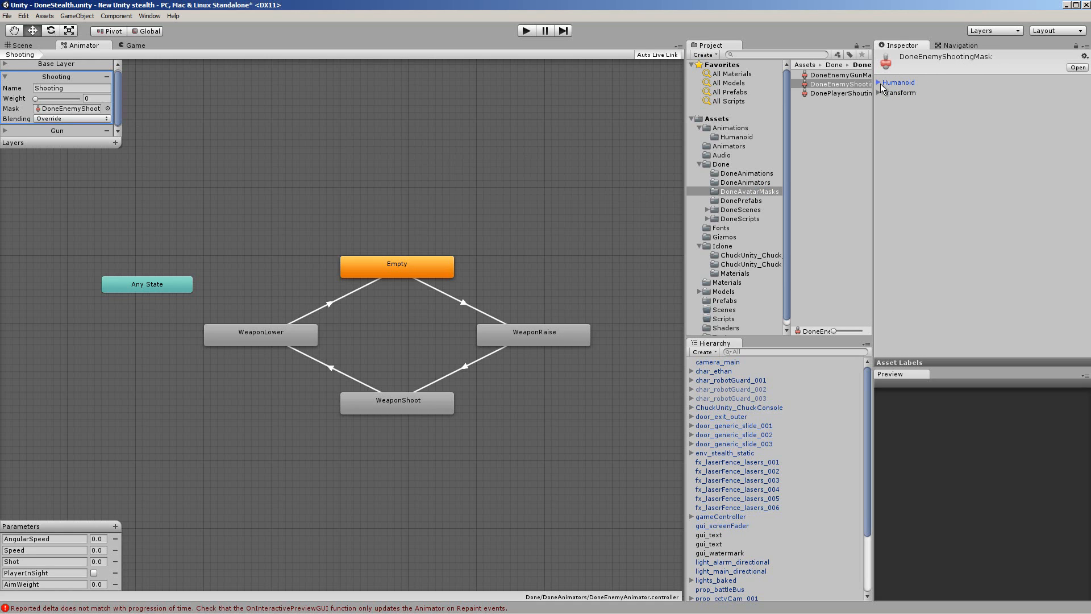
pyautogui.click(881, 84)
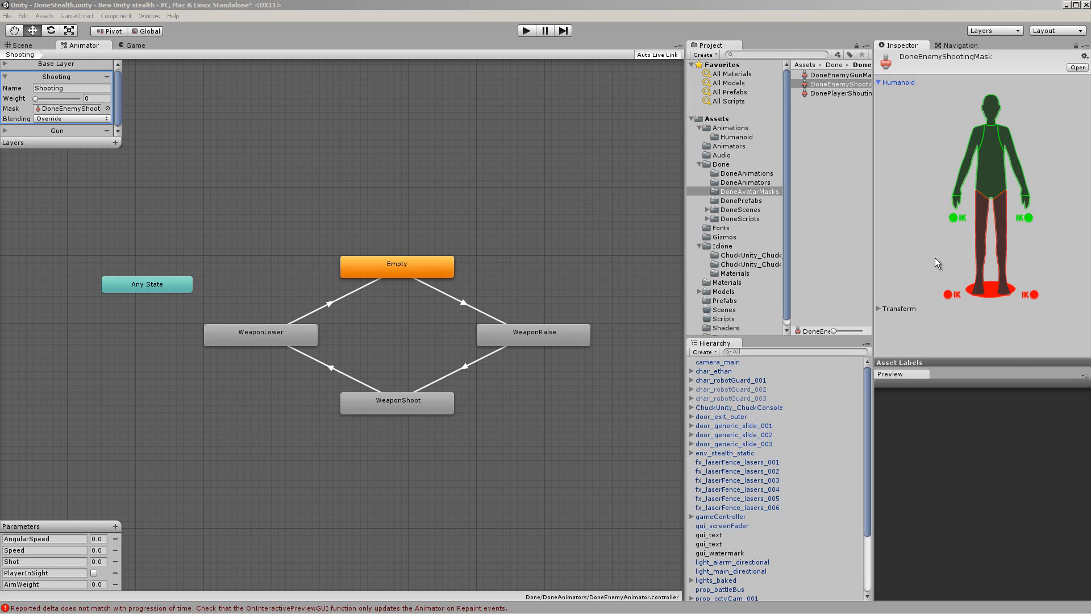
pyautogui.click(949, 294)
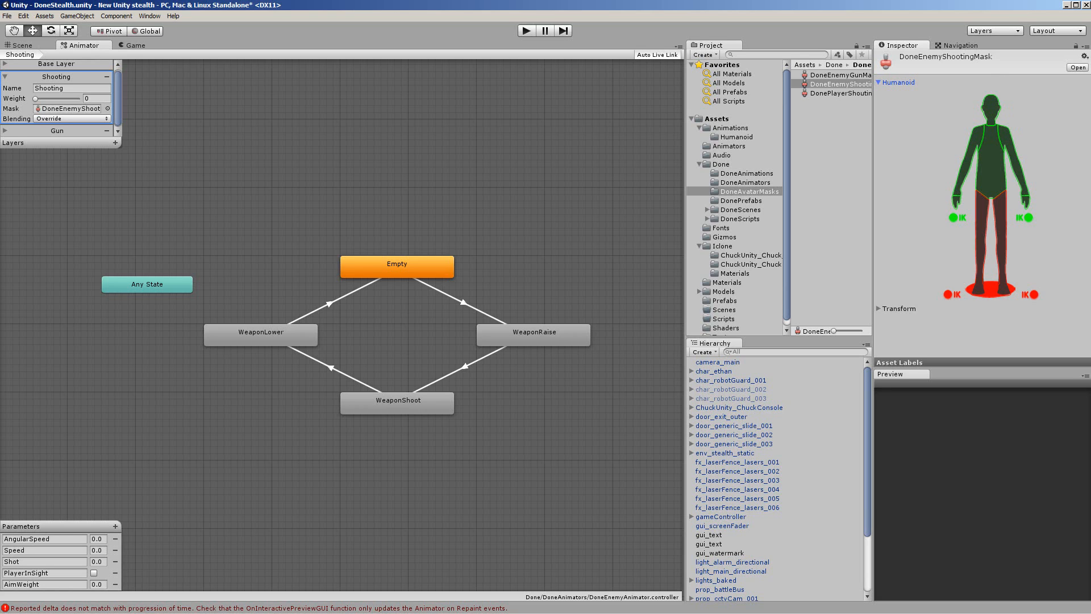
pyautogui.click(816, 142)
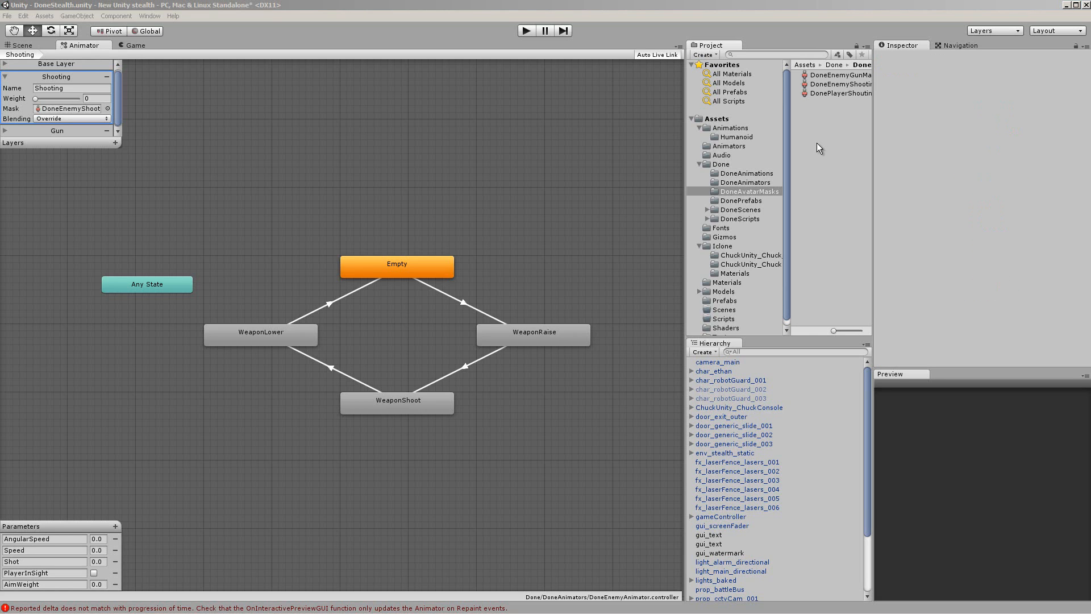
# Create a trial avatar mask in the DoneAvatarMasks folder, view its Humanoid body map, and delete the mask.
pyautogui.rightClick(805, 113)
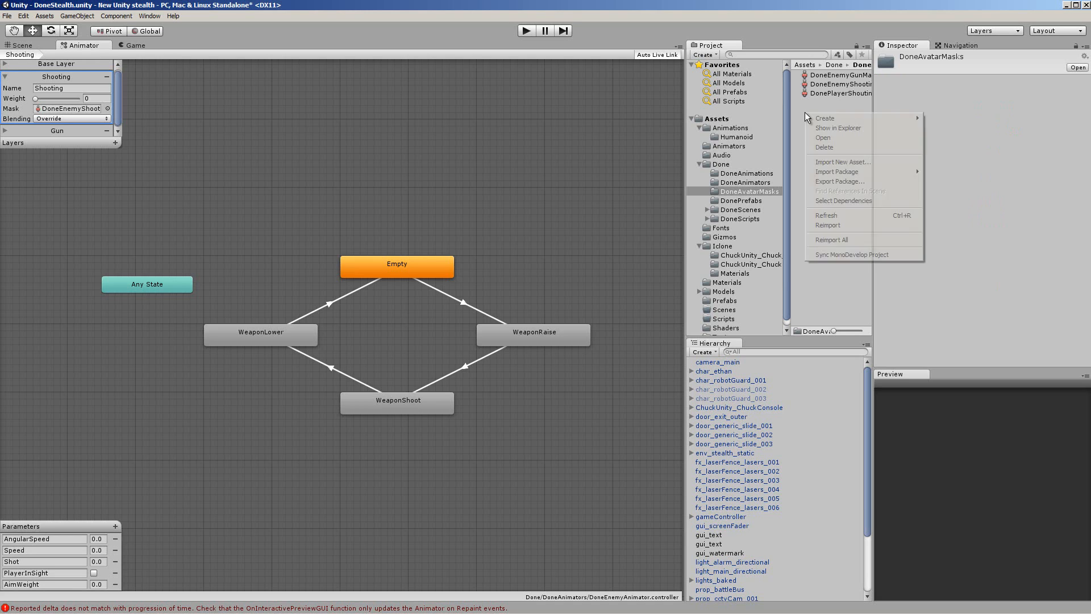
pyautogui.moveTo(898, 118)
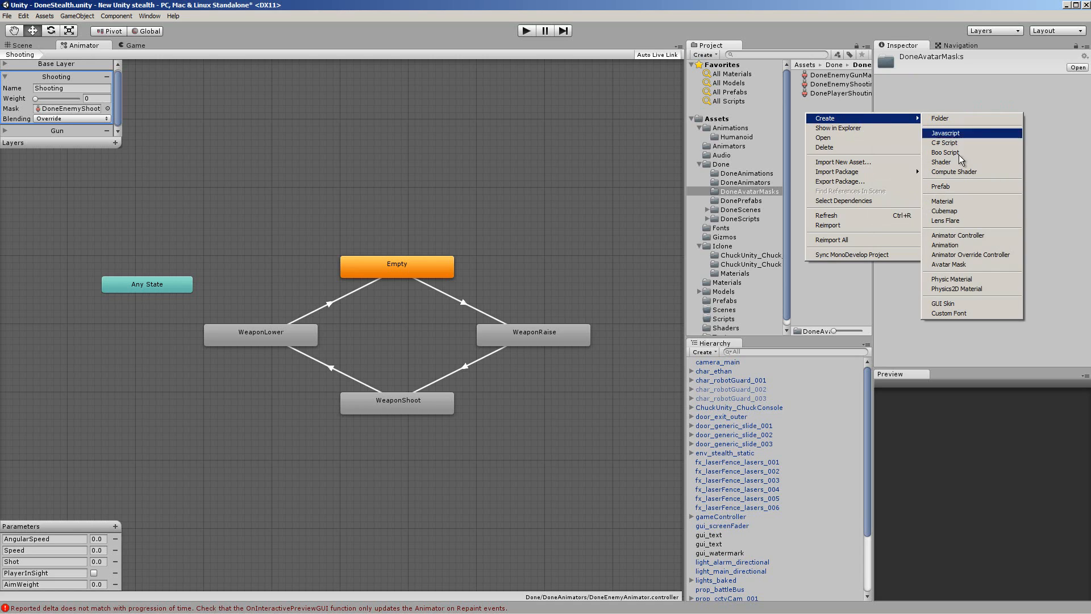
pyautogui.click(967, 263)
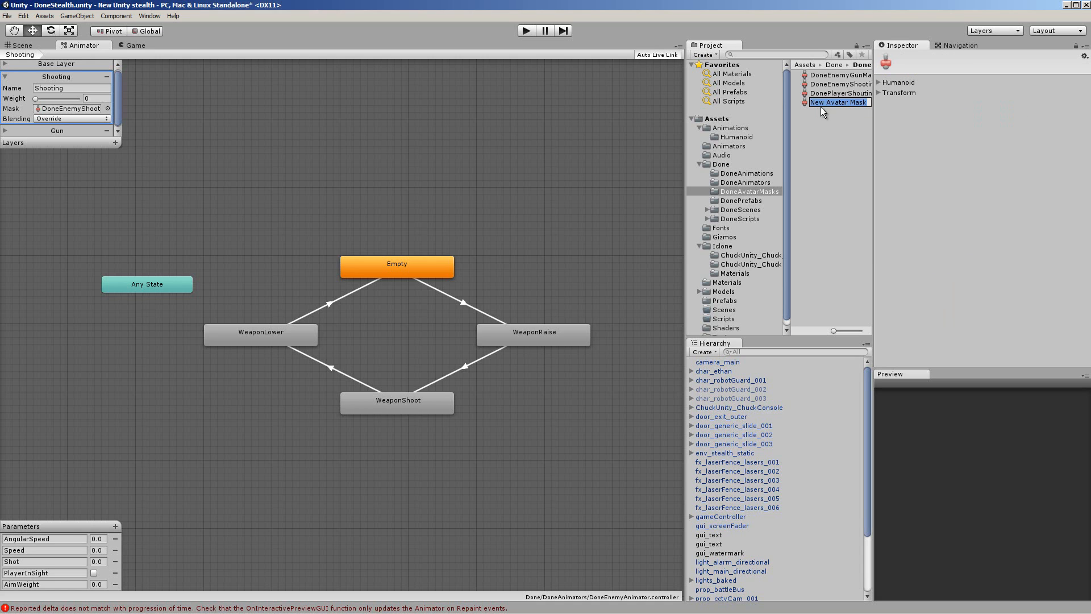
pyautogui.click(905, 84)
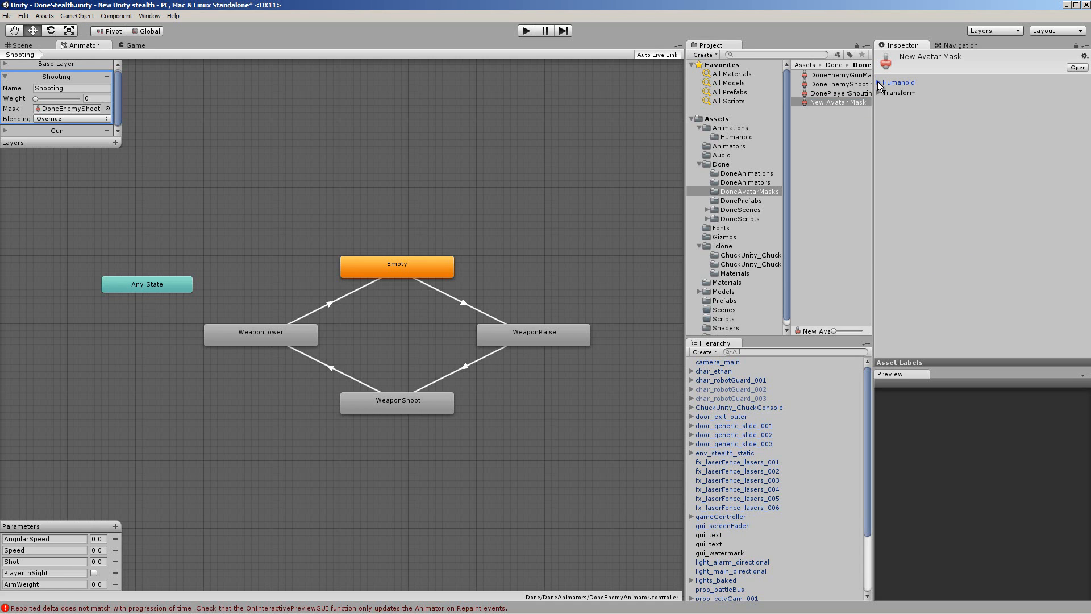
pyautogui.click(878, 83)
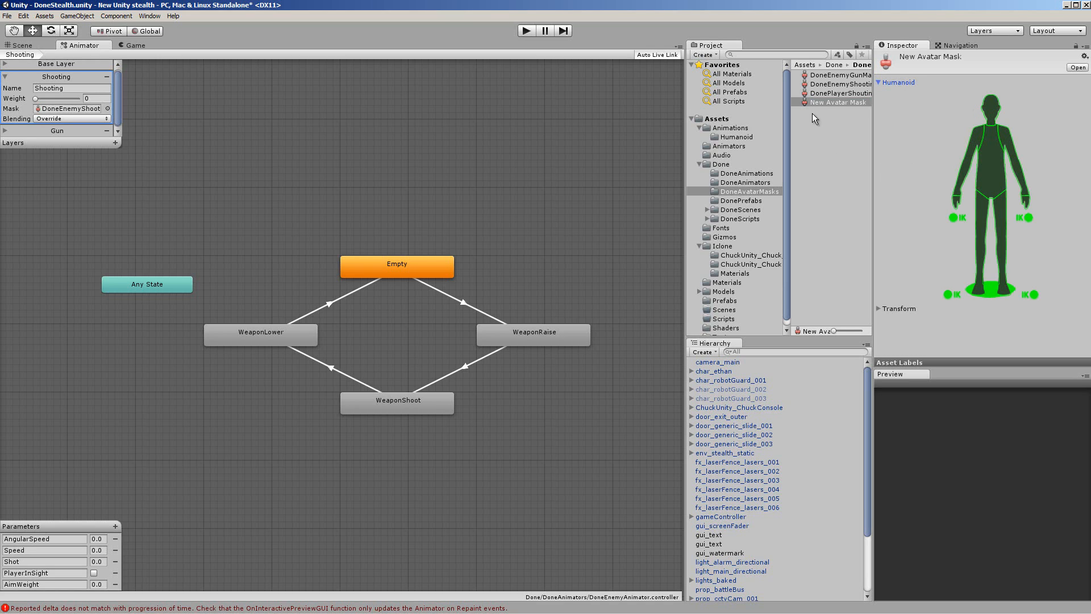
pyautogui.press('Delete')
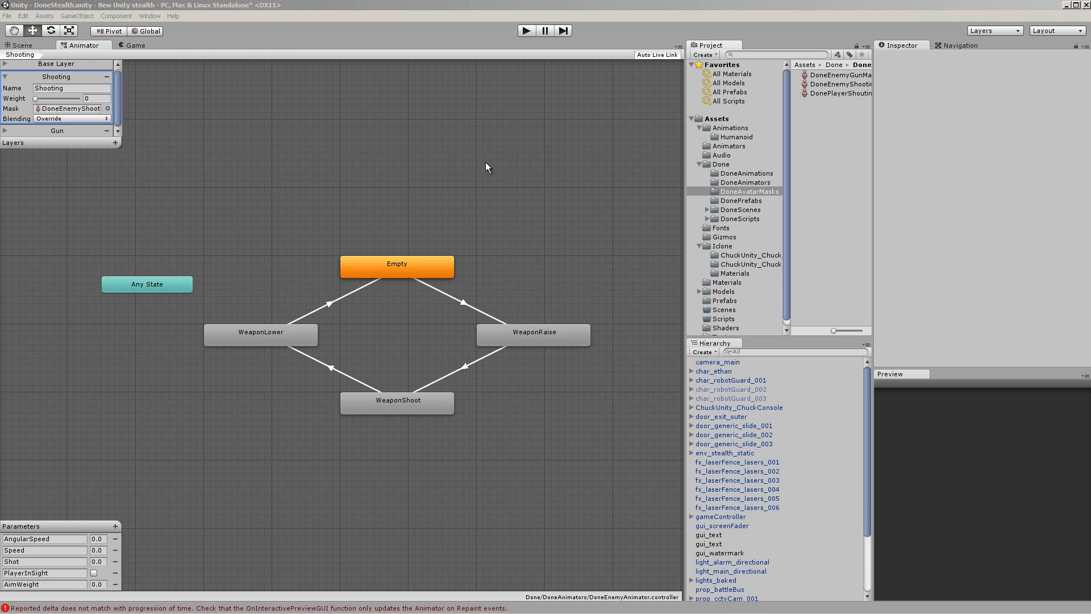
# View the avatar masks available for the Shooting layer without changing its assigned mask.
pyautogui.click(107, 108)
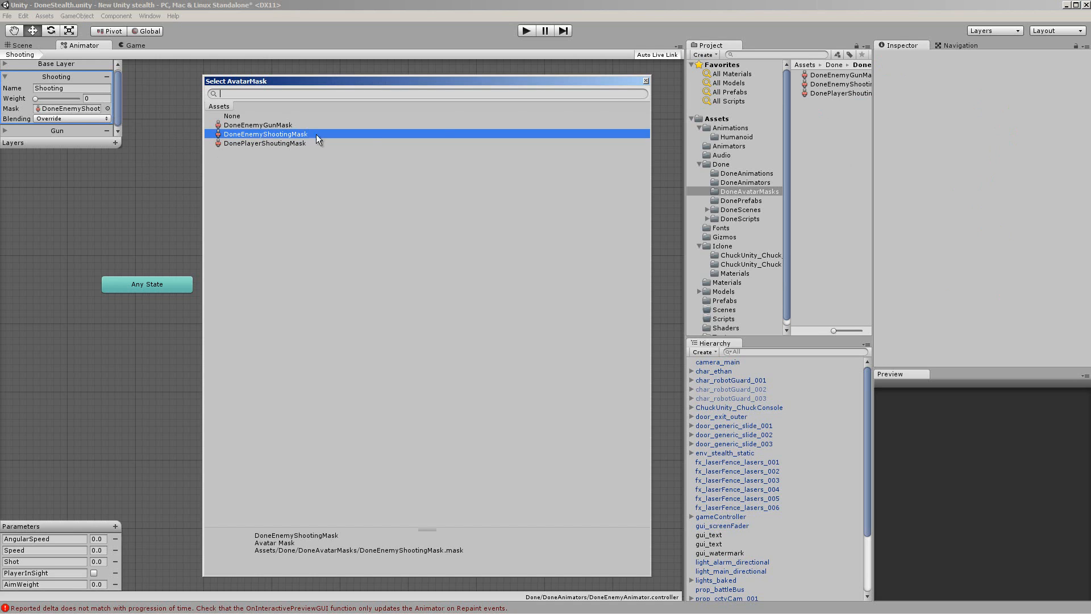
pyautogui.click(646, 81)
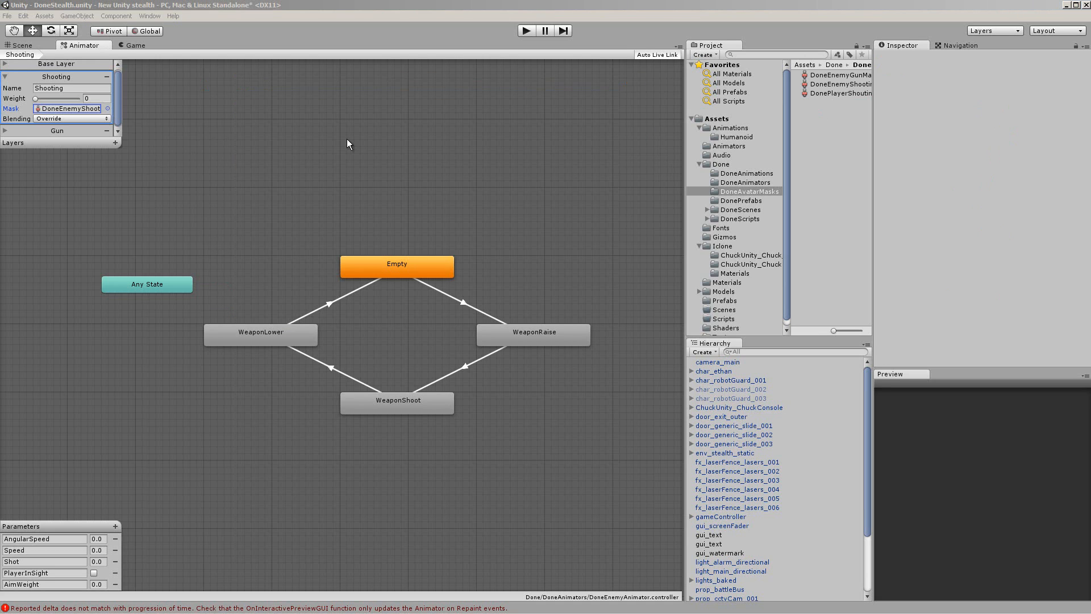
# Try adding an empty state to the Shooting layer, checking the name field of the existing Empty state.
pyautogui.rightClick(329, 97)
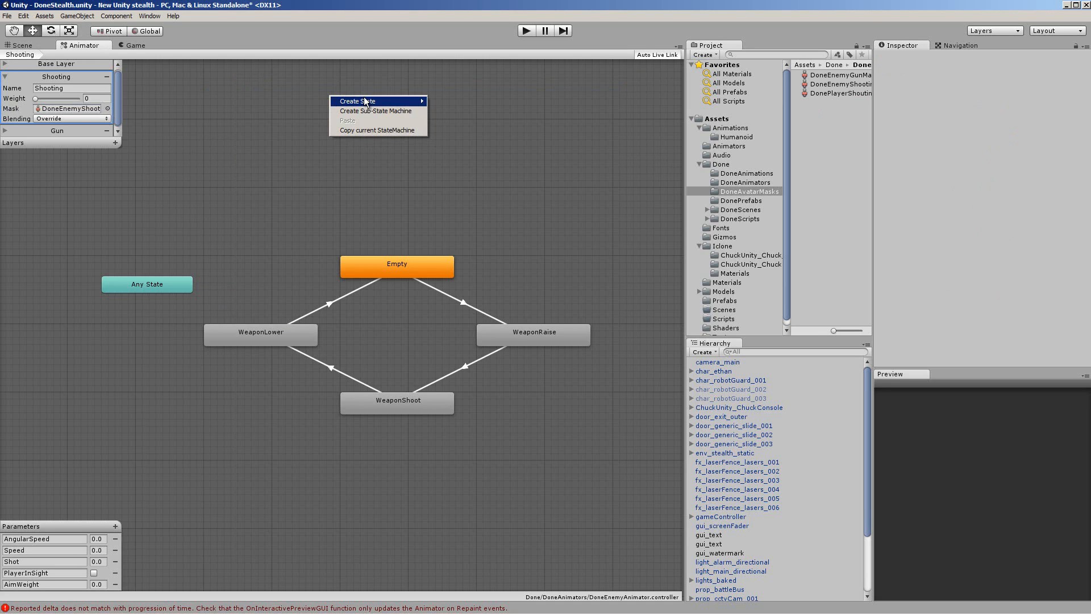
pyautogui.moveTo(367, 101)
pyautogui.click(466, 102)
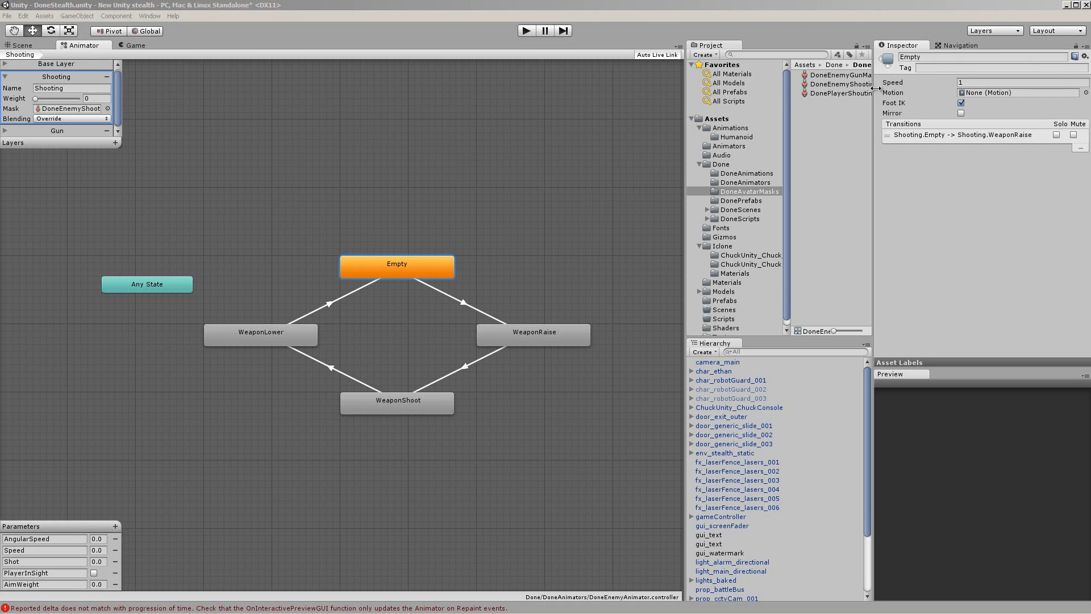
pyautogui.click(868, 55)
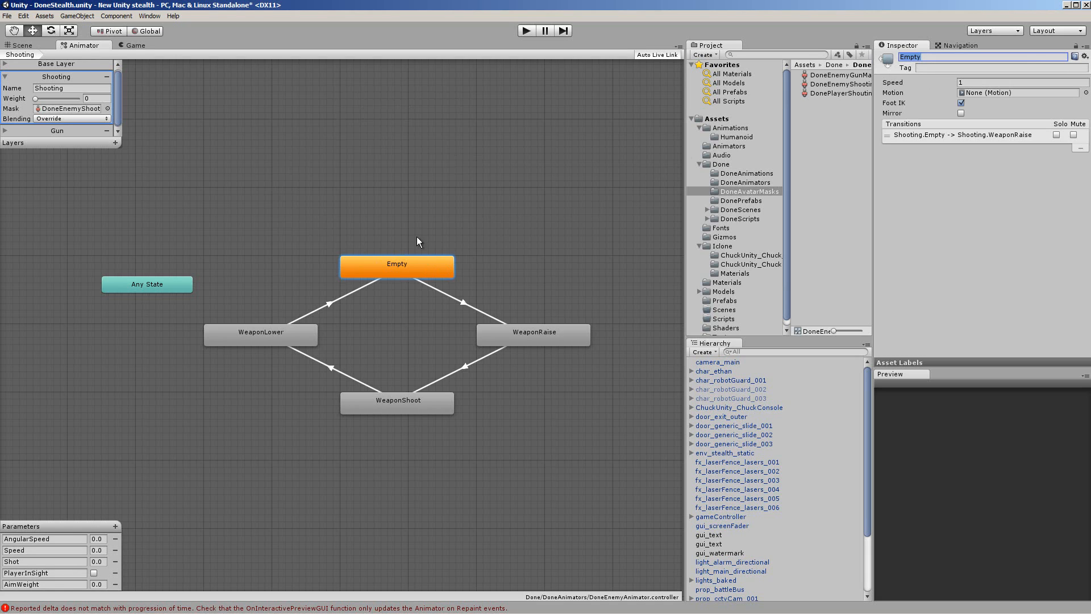
pyautogui.click(437, 197)
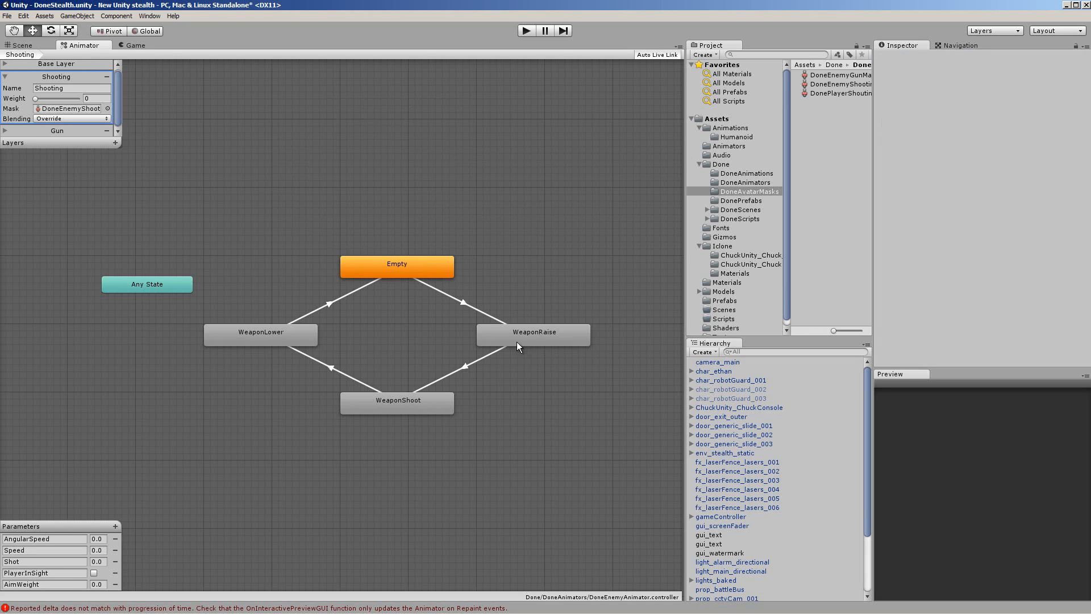
pyautogui.rightClick(408, 98)
pyautogui.moveTo(454, 108)
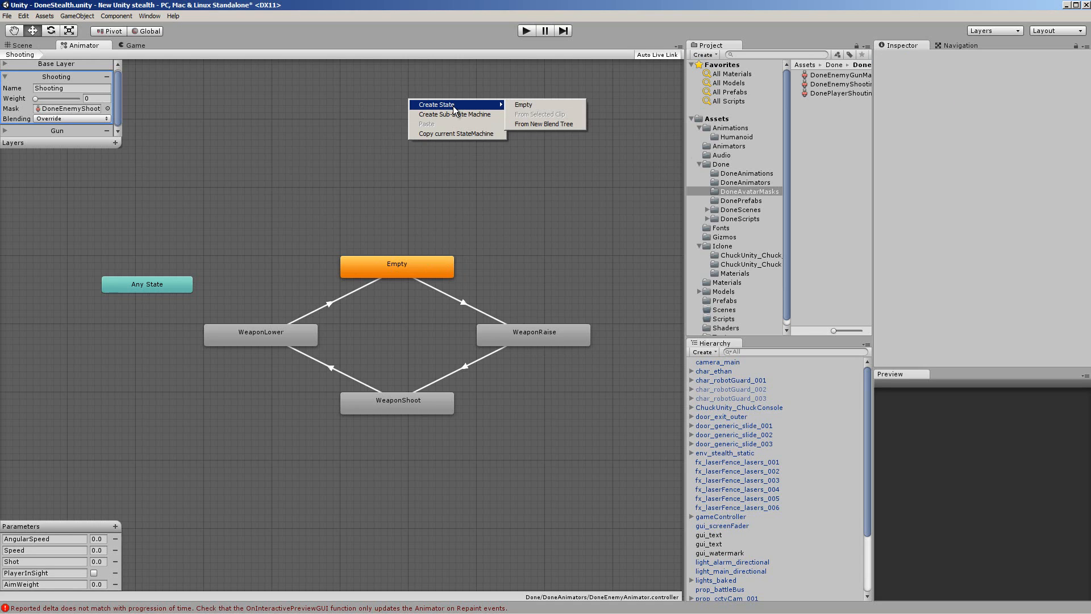
pyautogui.click(551, 104)
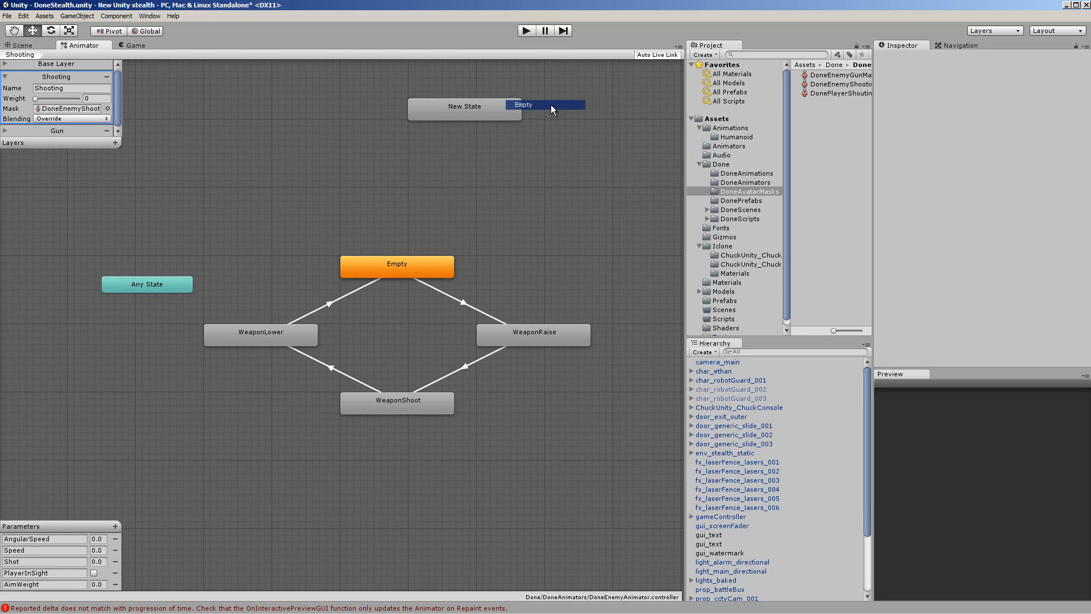
# Inspect the WeaponRaise state's settings and view the list of motions that can be assigned to it.
pyautogui.click(539, 334)
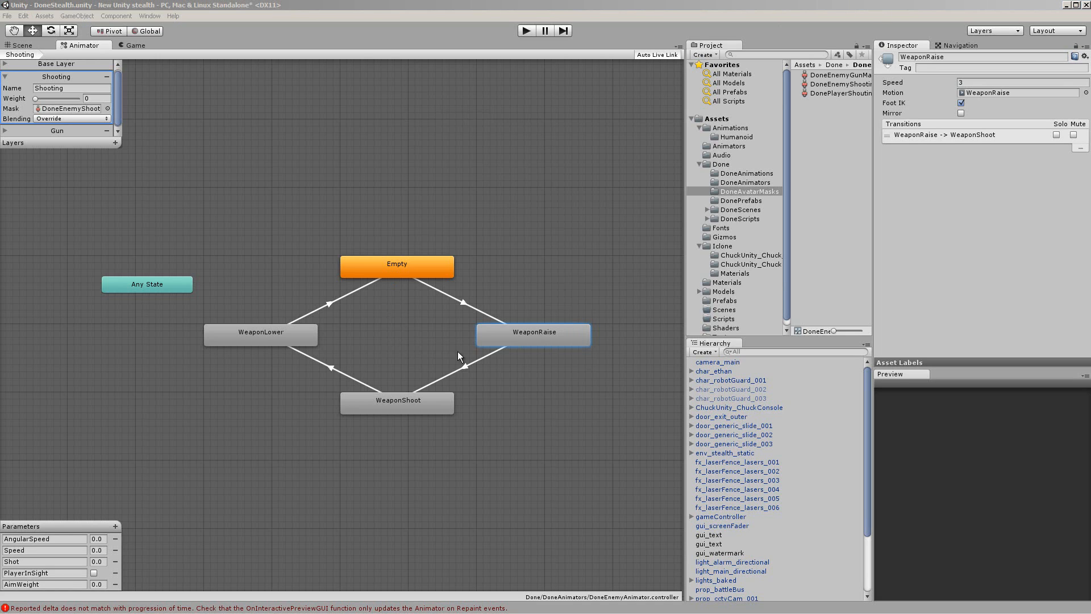
pyautogui.click(557, 338)
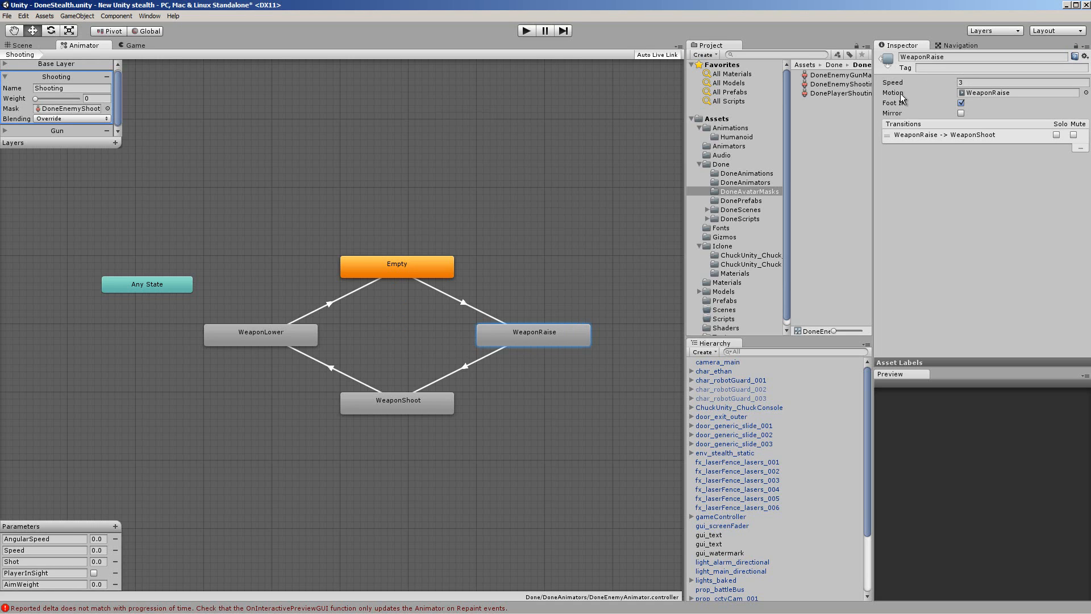
pyautogui.click(1087, 94)
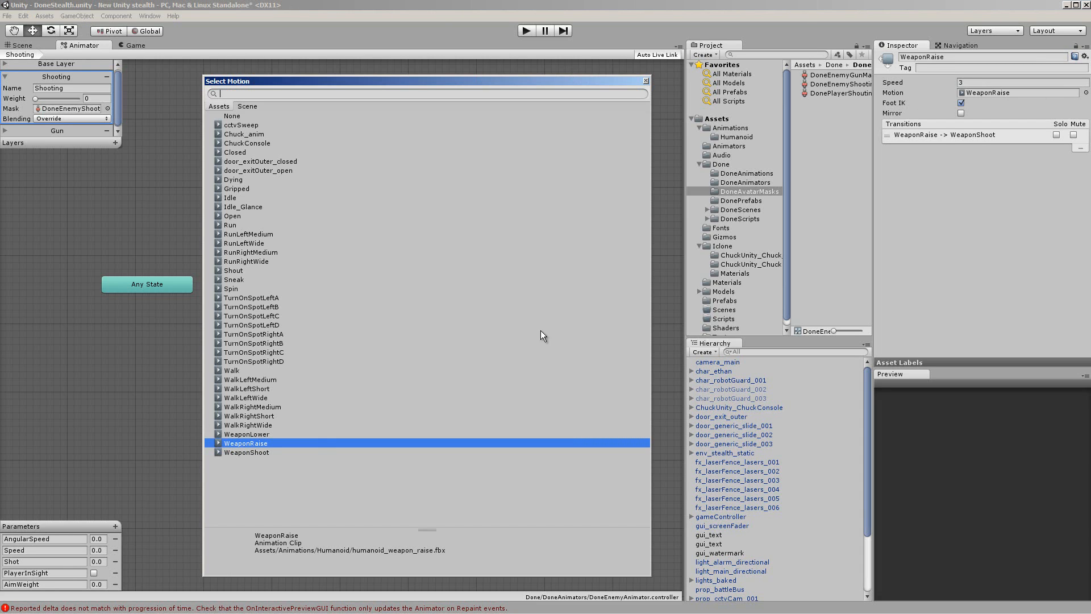
pyautogui.click(644, 80)
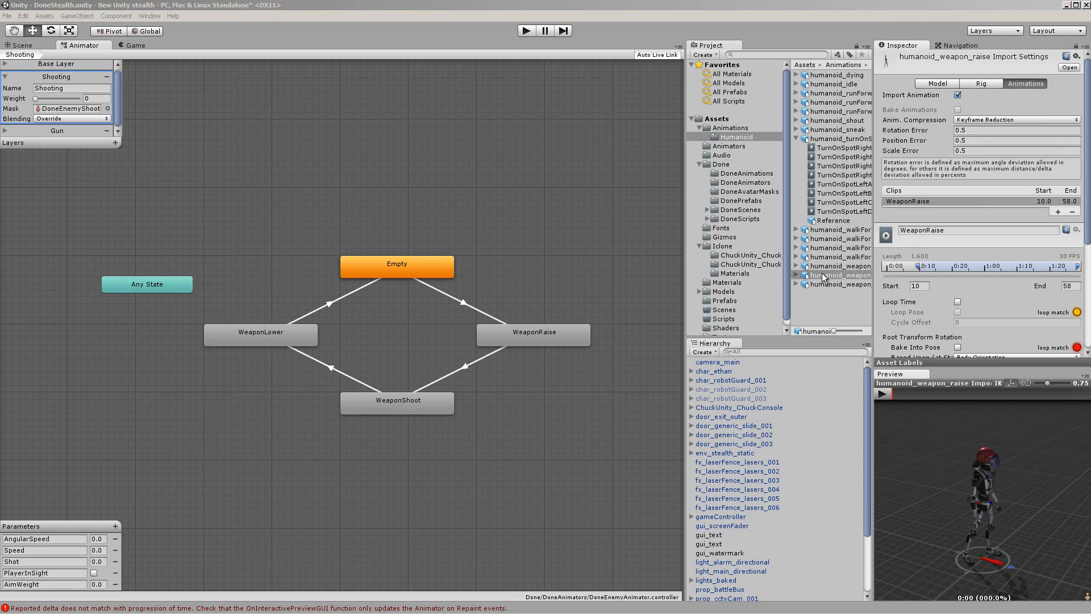
# Preview the humanoid_weapon_raise and humanoid_weapon_shoot animations on the robot, stopping each playback.
pyautogui.click(883, 393)
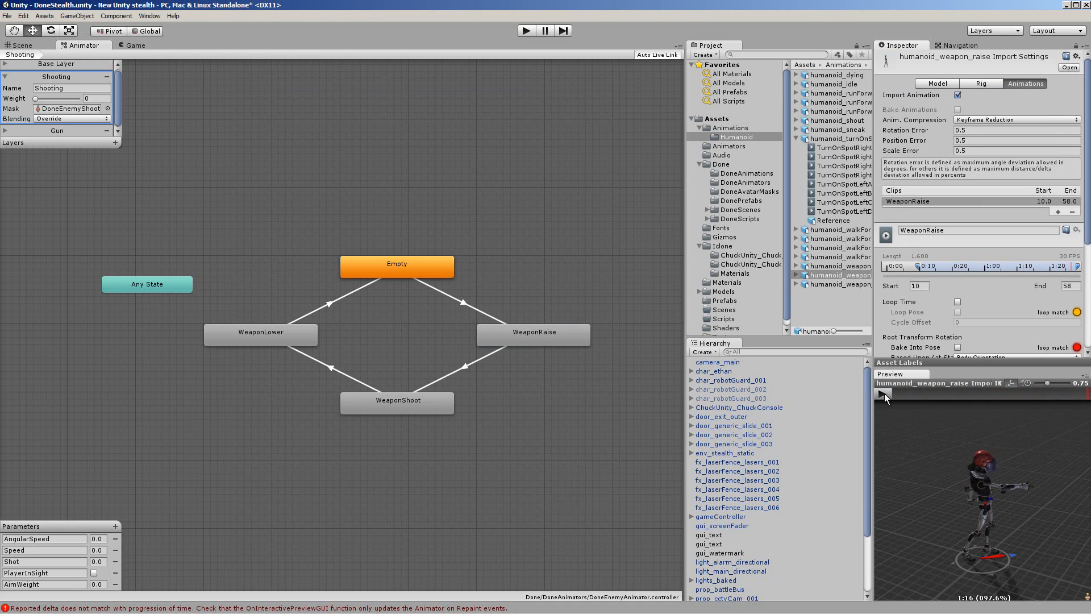
pyautogui.click(883, 394)
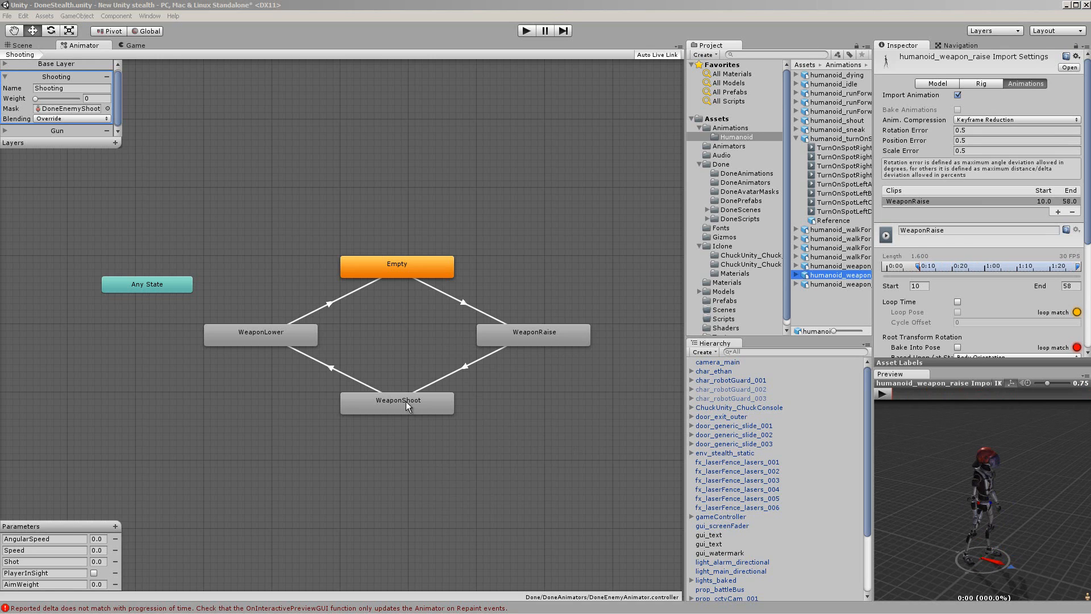
pyautogui.click(844, 284)
pyautogui.click(885, 395)
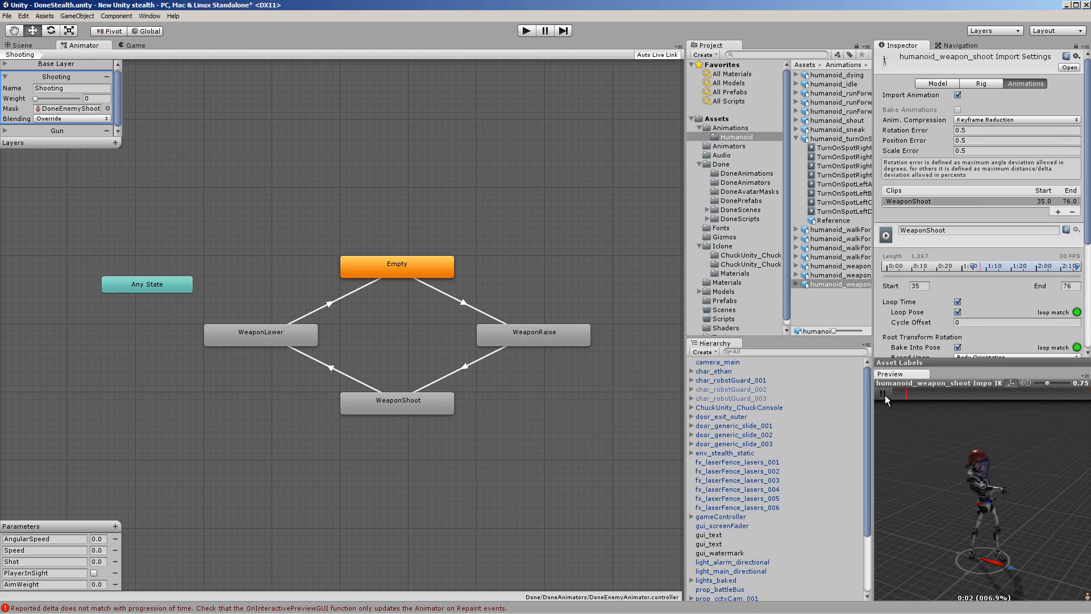
pyautogui.click(885, 394)
# Inspect the WeaponLower state and preview the humanoid_weapon_lower animation on the robot, stopping its playback.
pyautogui.click(278, 334)
pyautogui.click(820, 269)
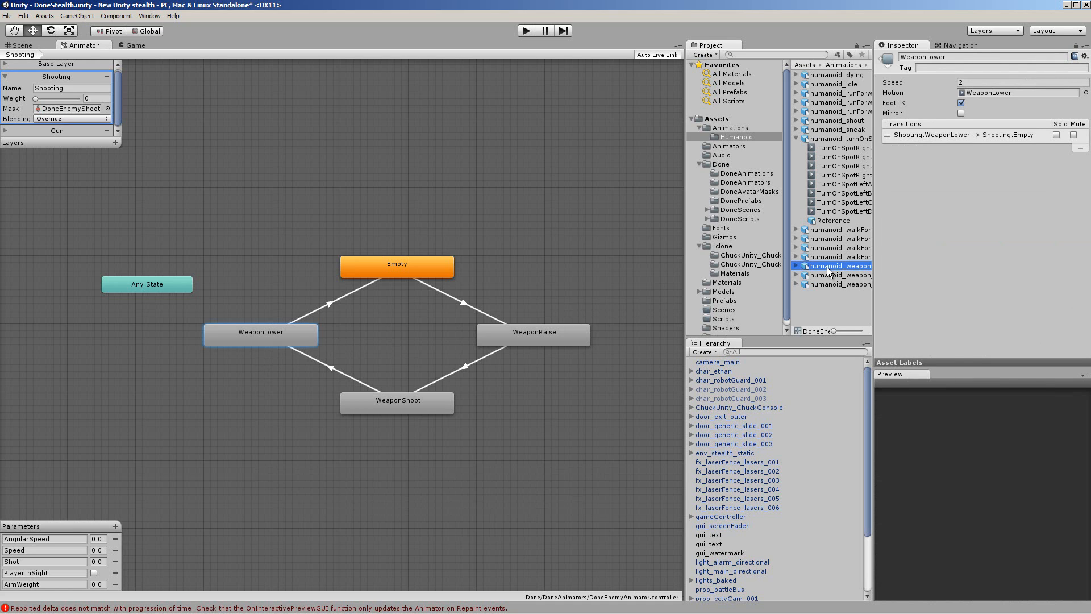
pyautogui.click(881, 391)
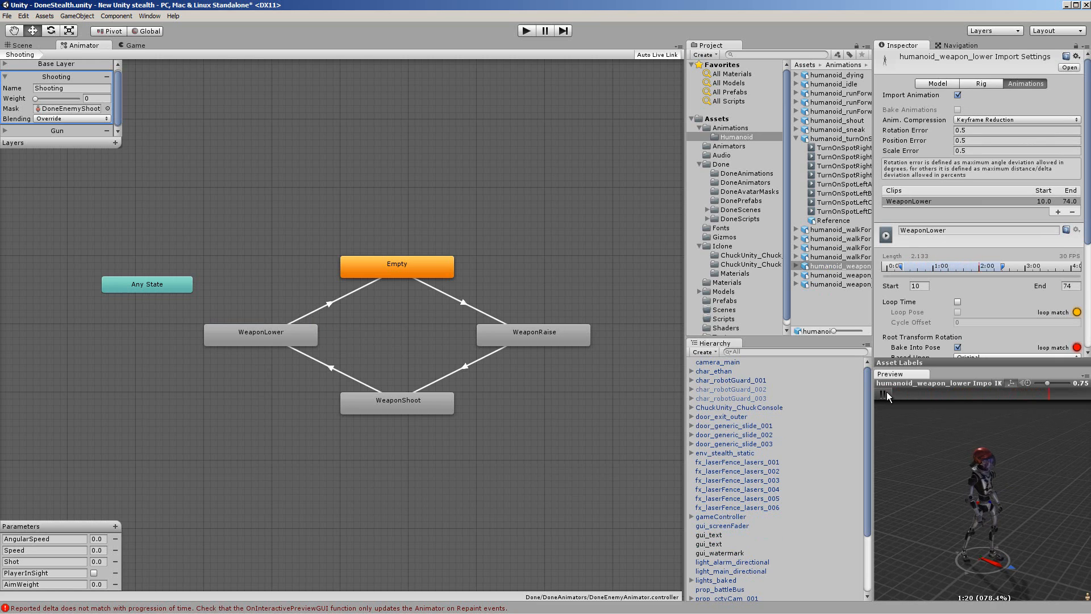
pyautogui.click(886, 391)
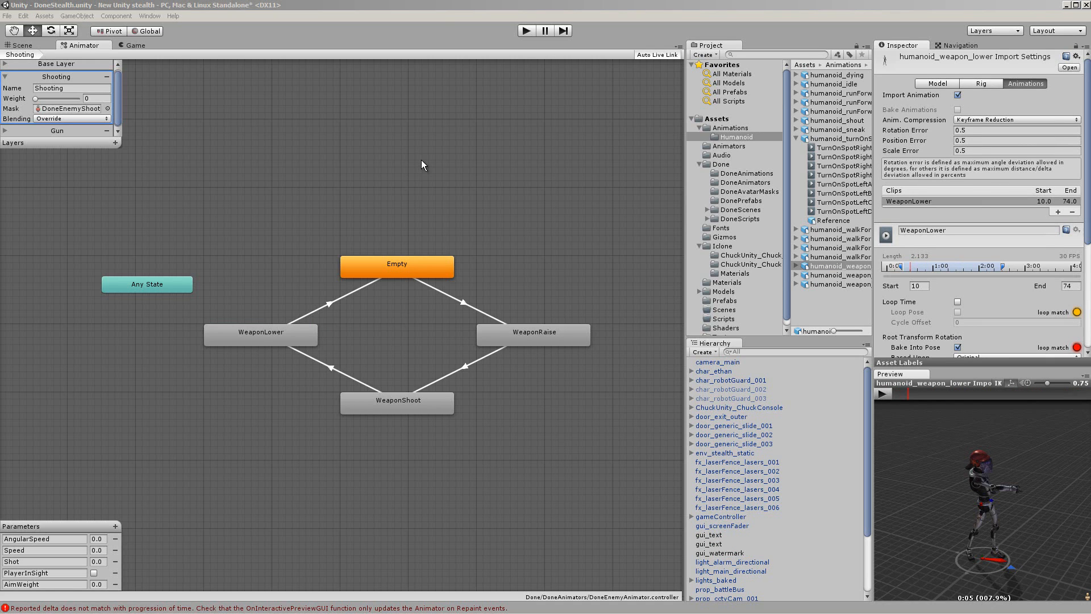
pyautogui.rightClick(421, 263)
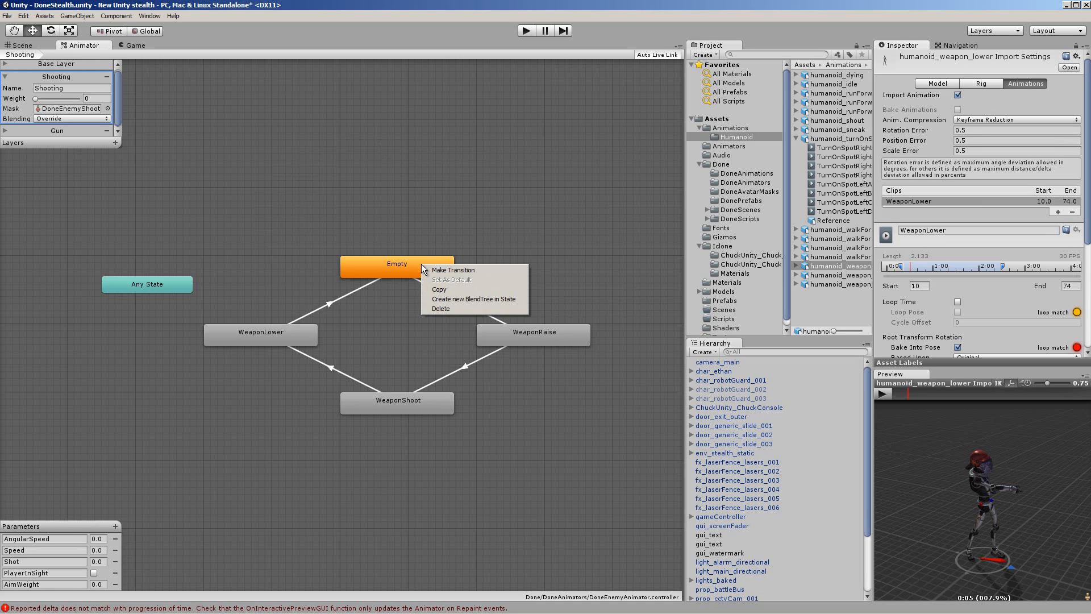
pyautogui.click(438, 272)
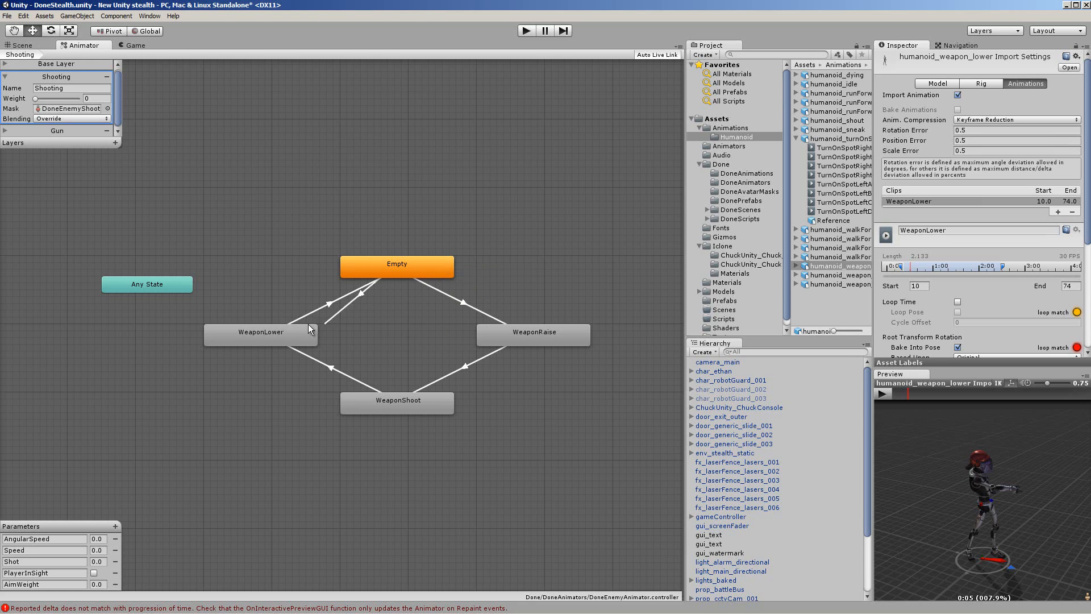
pyautogui.rightClick(397, 330)
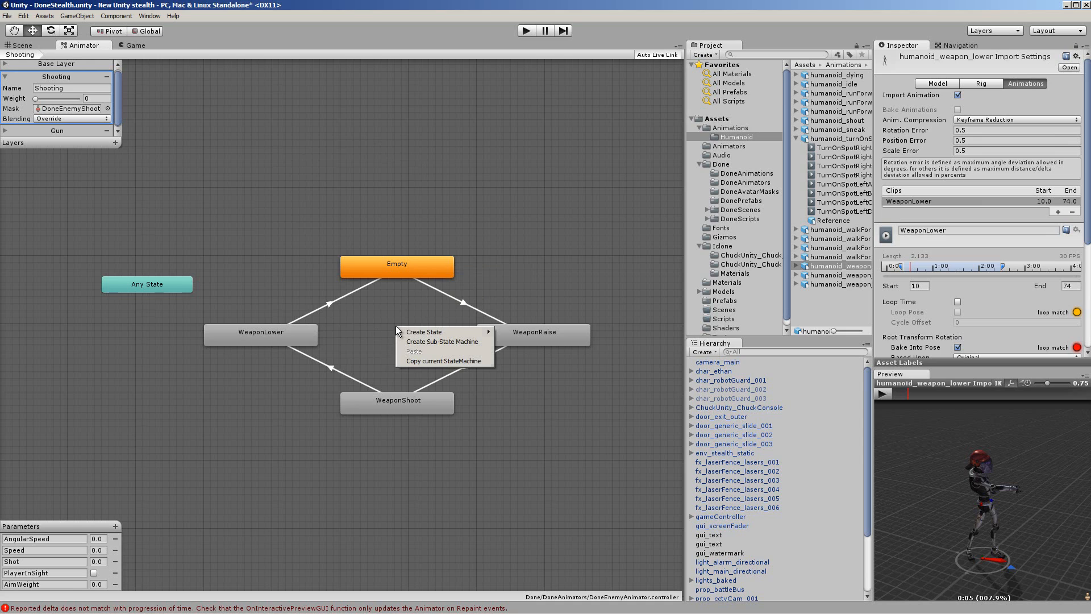
pyautogui.click(530, 230)
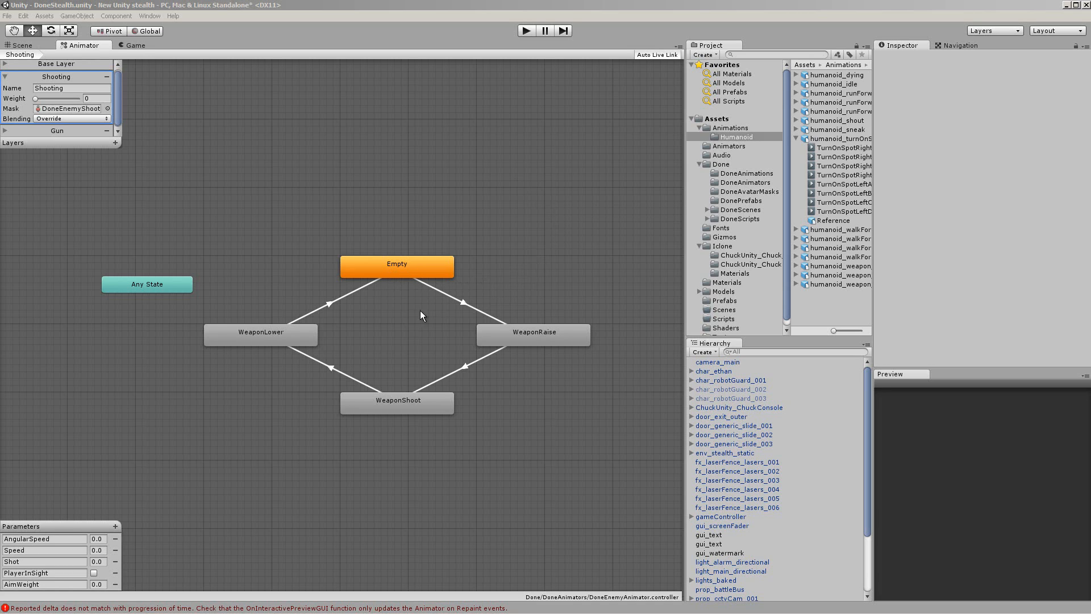
# Inspect the conditions of the transition from Empty to WeaponRaise and preview it on the robot, stopping the playback.
pyautogui.click(464, 301)
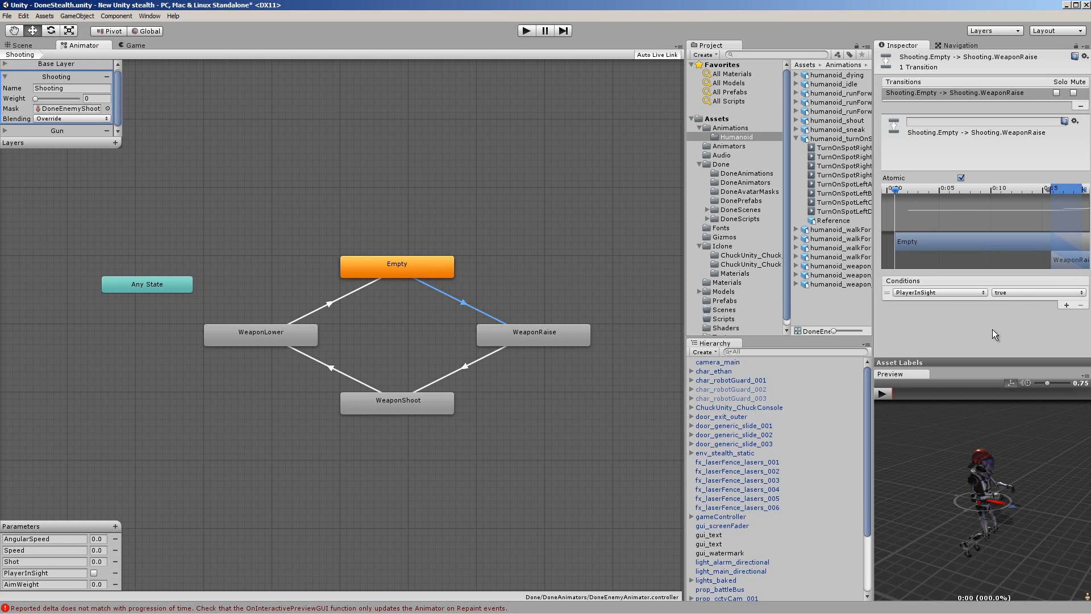
pyautogui.click(883, 394)
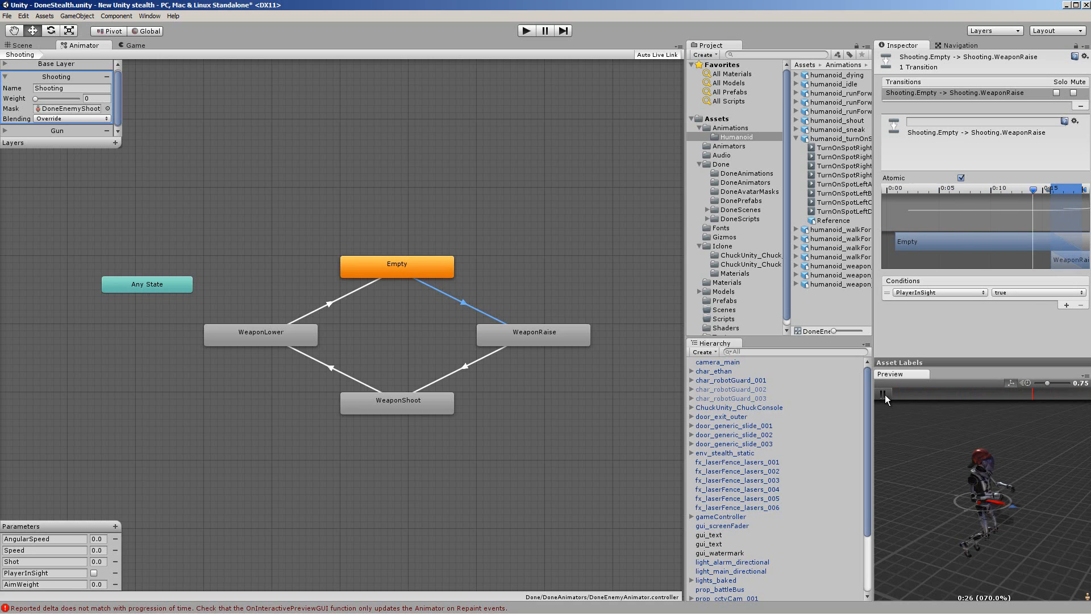
pyautogui.click(882, 394)
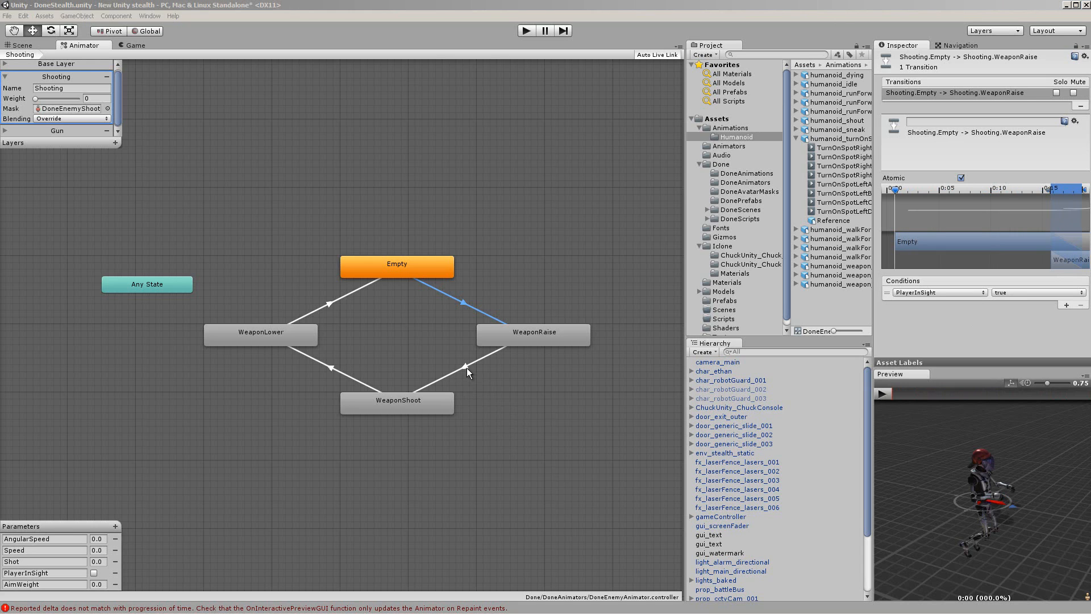
# Preview the WeaponRaise to WeaponShoot transition on the robot and view the parameters available for its condition, keeping Exit Time.
pyautogui.click(467, 367)
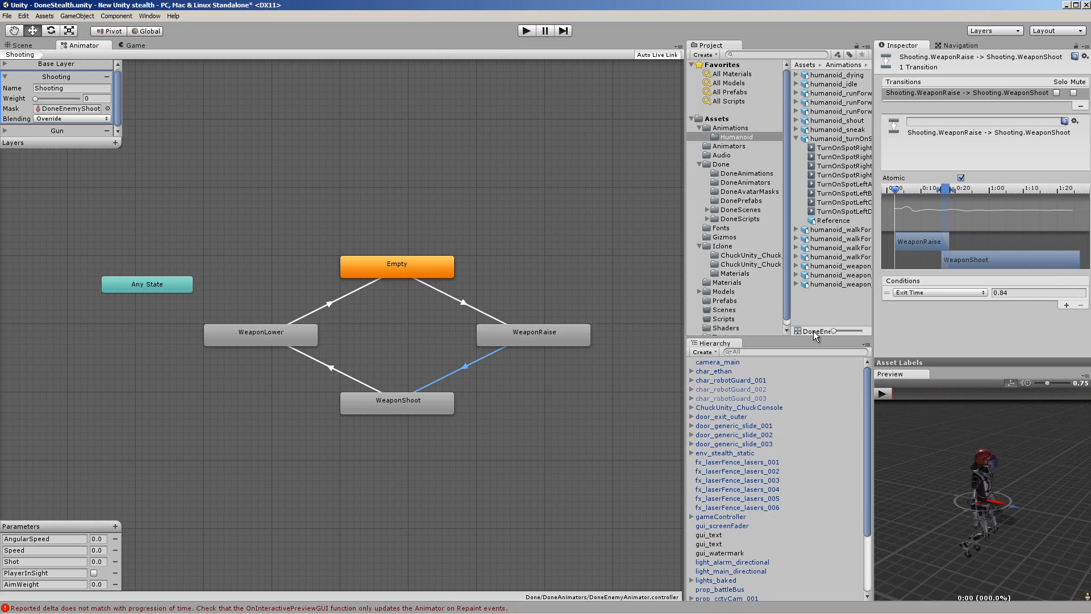
pyautogui.click(882, 393)
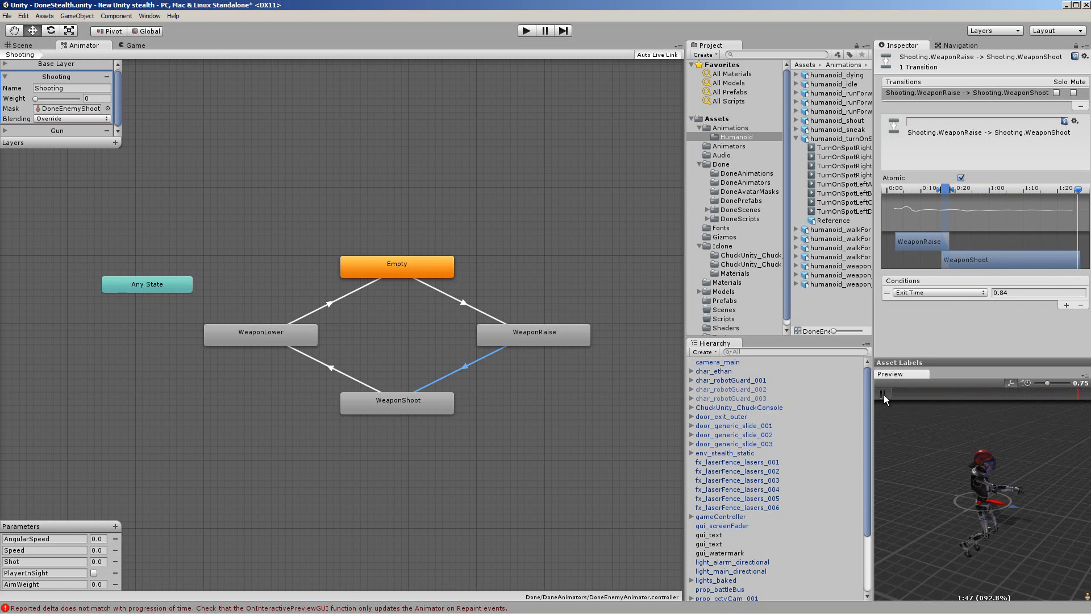
pyautogui.click(882, 394)
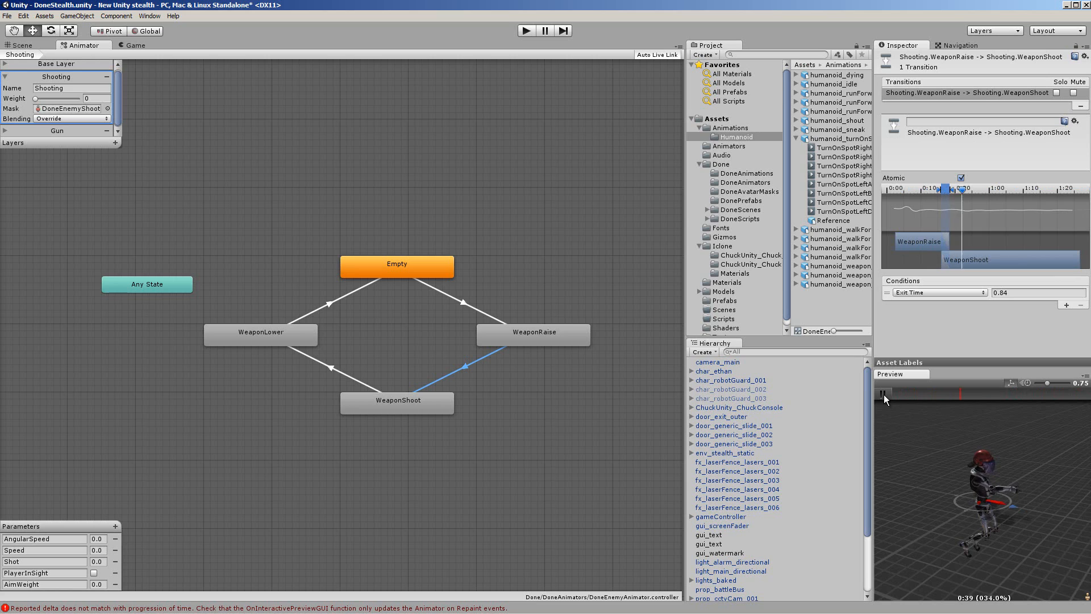
pyautogui.click(885, 395)
pyautogui.click(884, 395)
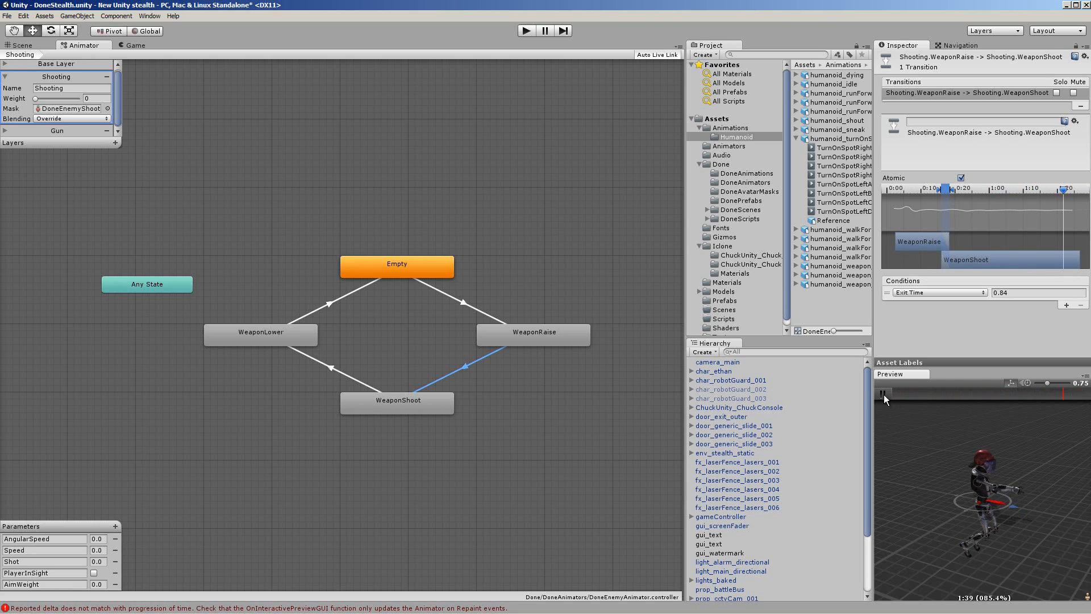
pyautogui.click(885, 395)
pyautogui.click(943, 292)
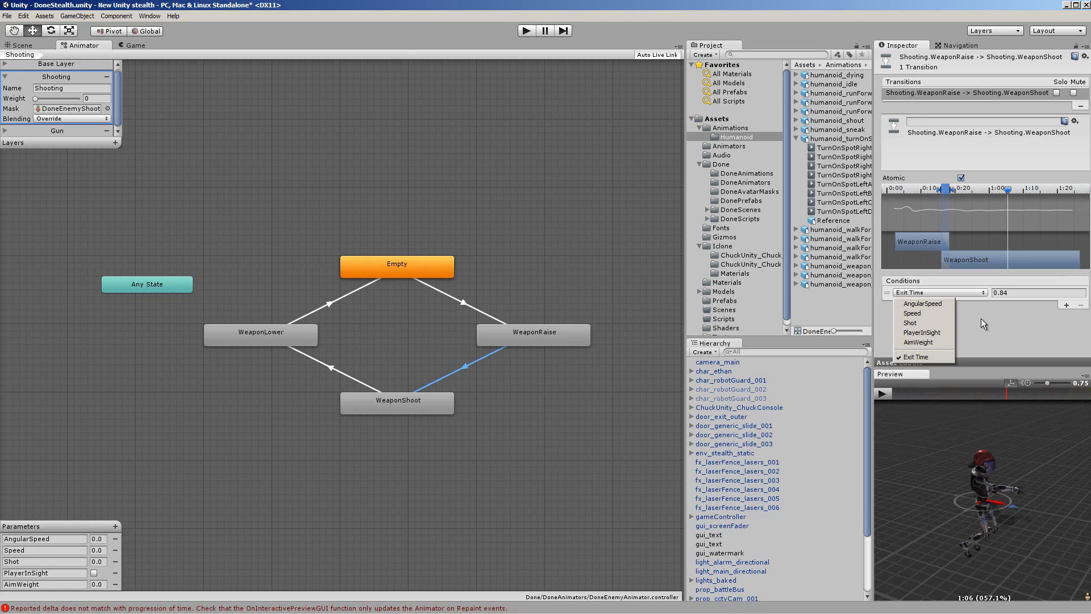
pyautogui.click(992, 337)
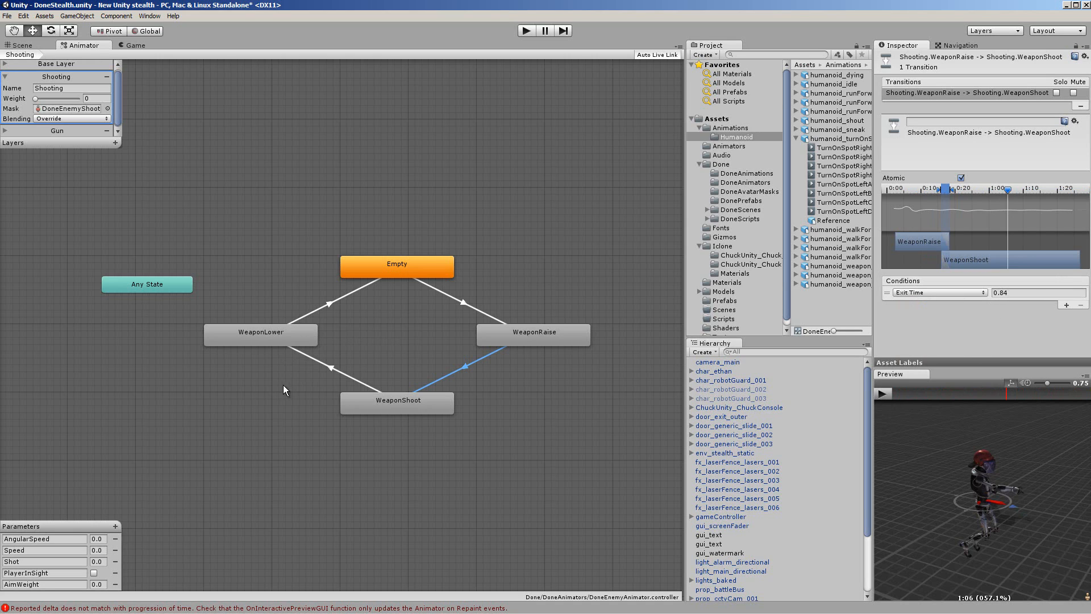
# Inspect and preview the WeaponShoot to WeaponLower and WeaponLower to Empty transitions, stopping each playback.
pyautogui.click(330, 368)
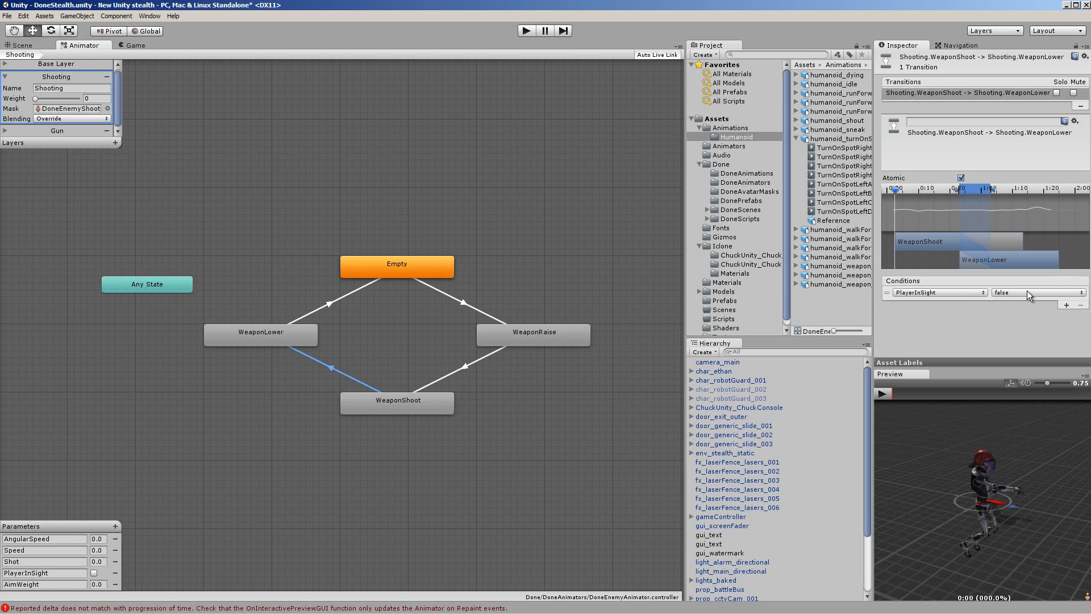
pyautogui.click(886, 394)
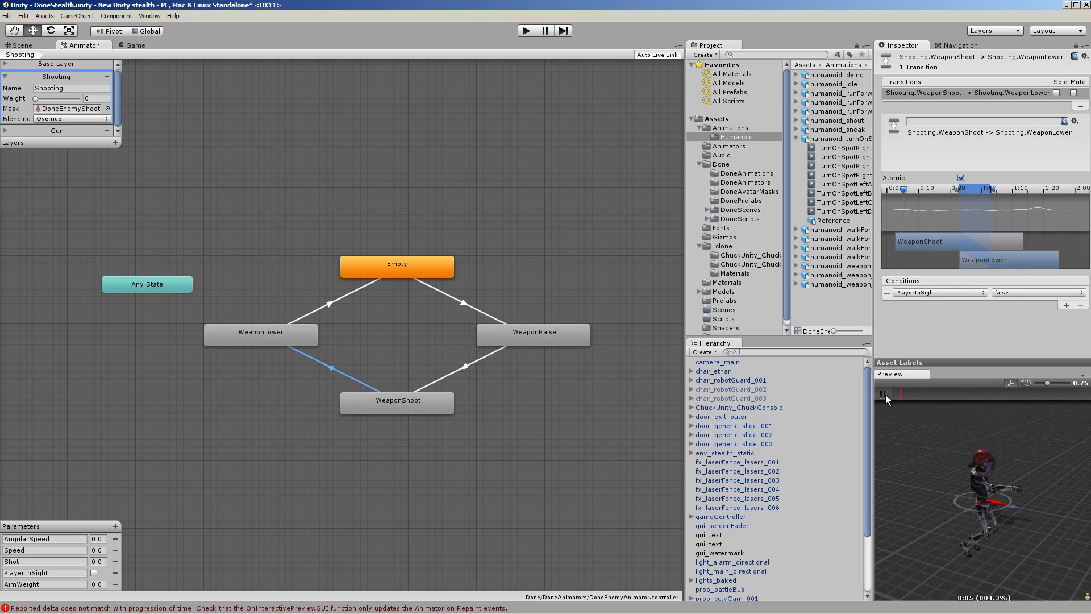
pyautogui.click(886, 395)
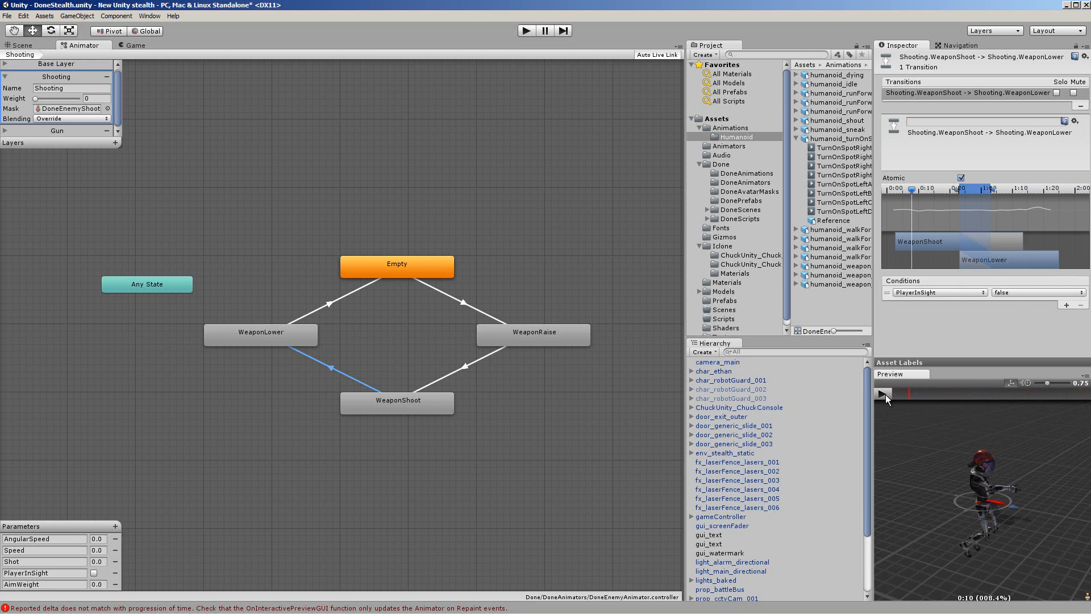
pyautogui.click(329, 303)
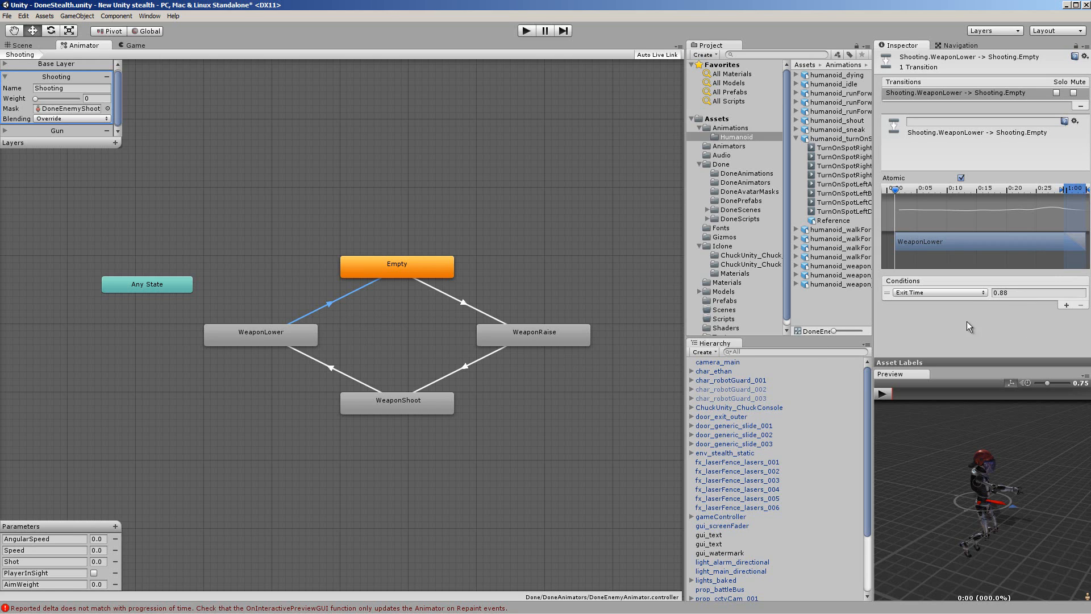
pyautogui.click(883, 394)
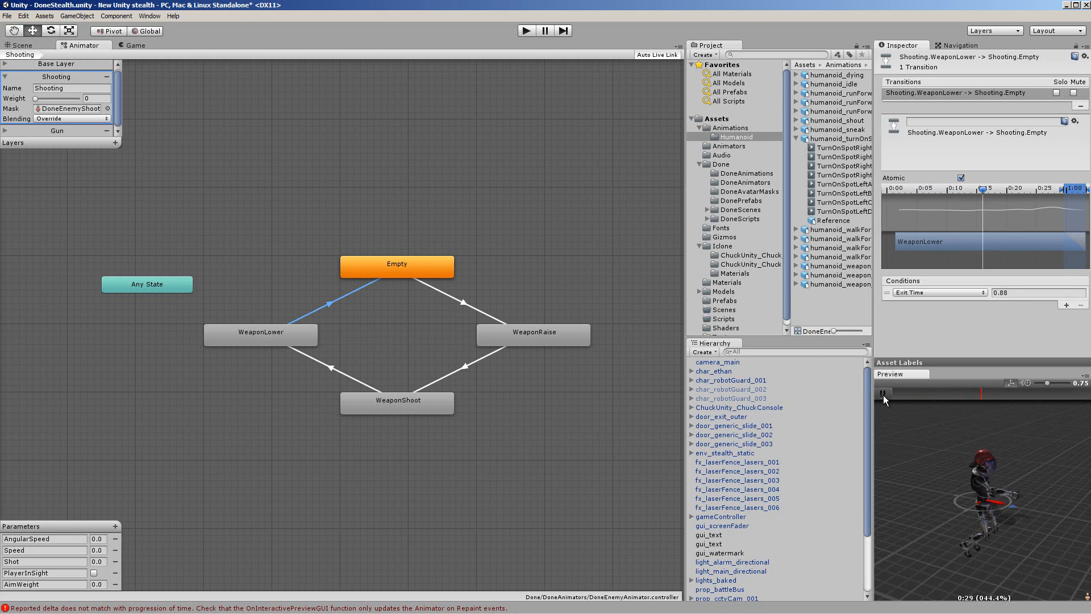
pyautogui.click(883, 393)
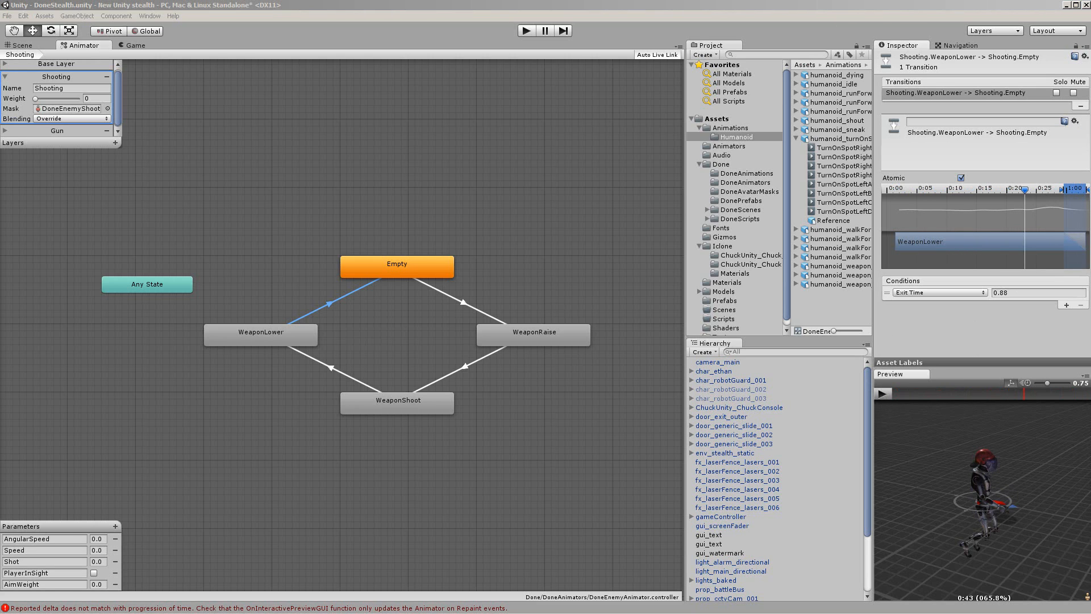
# View the blending modes available for the Shooting layer, leaving Override selected.
pyautogui.click(41, 183)
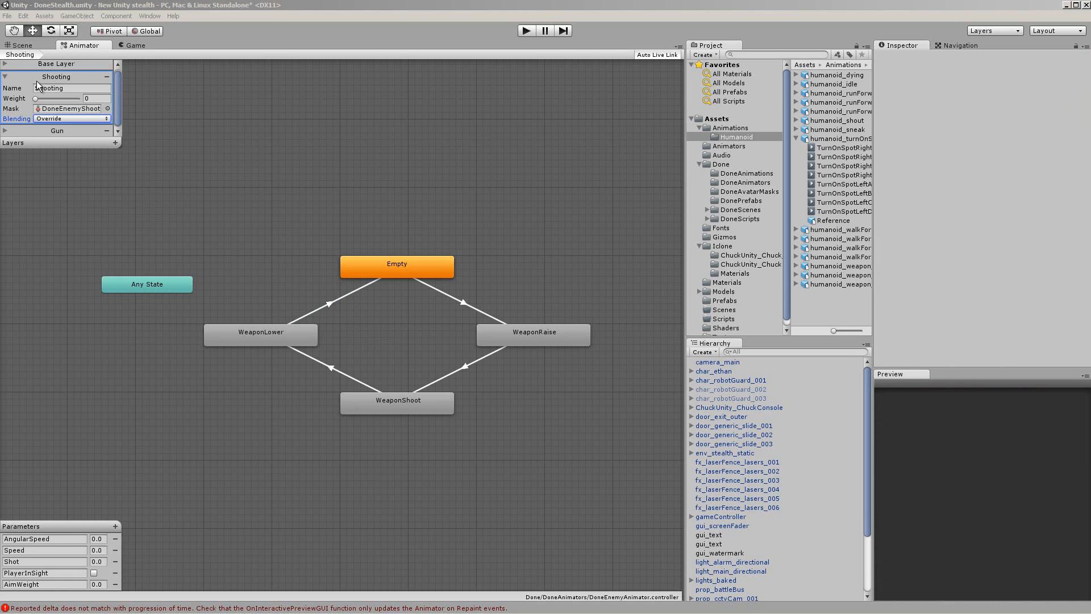
pyautogui.click(59, 120)
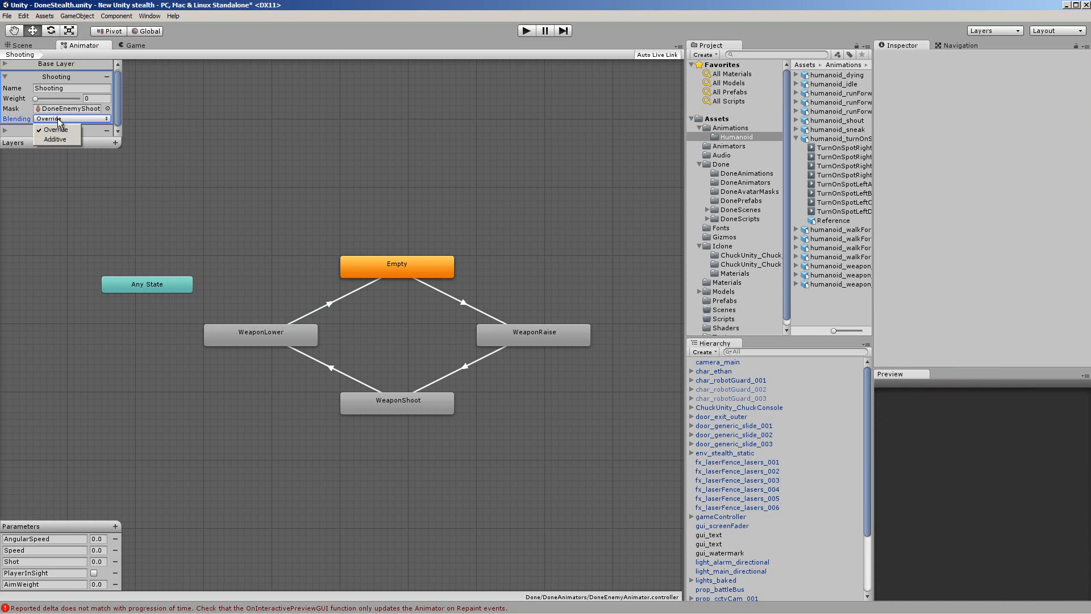
pyautogui.click(195, 118)
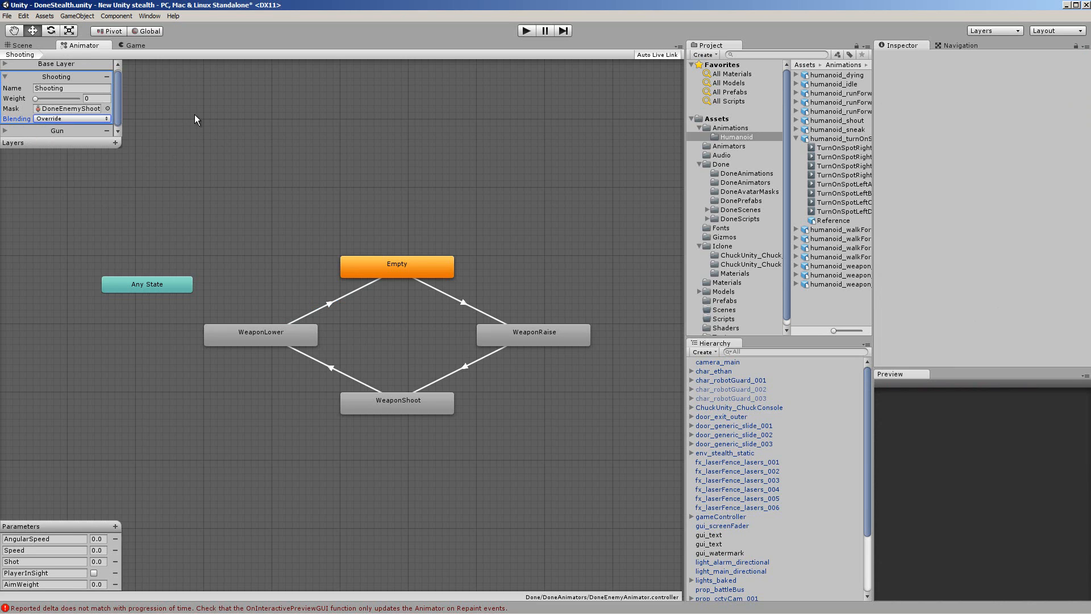
# Open the Gun layer's settings and view the avatar masks that can be assigned to it, keeping DoneEnemyGunMask.
pyautogui.click(60, 131)
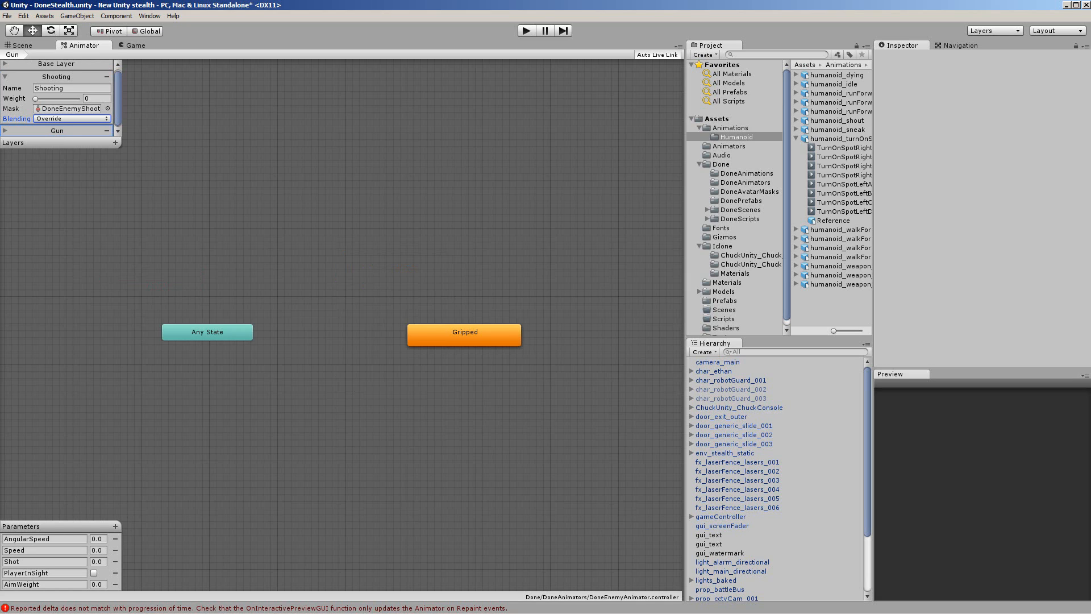
pyautogui.click(6, 132)
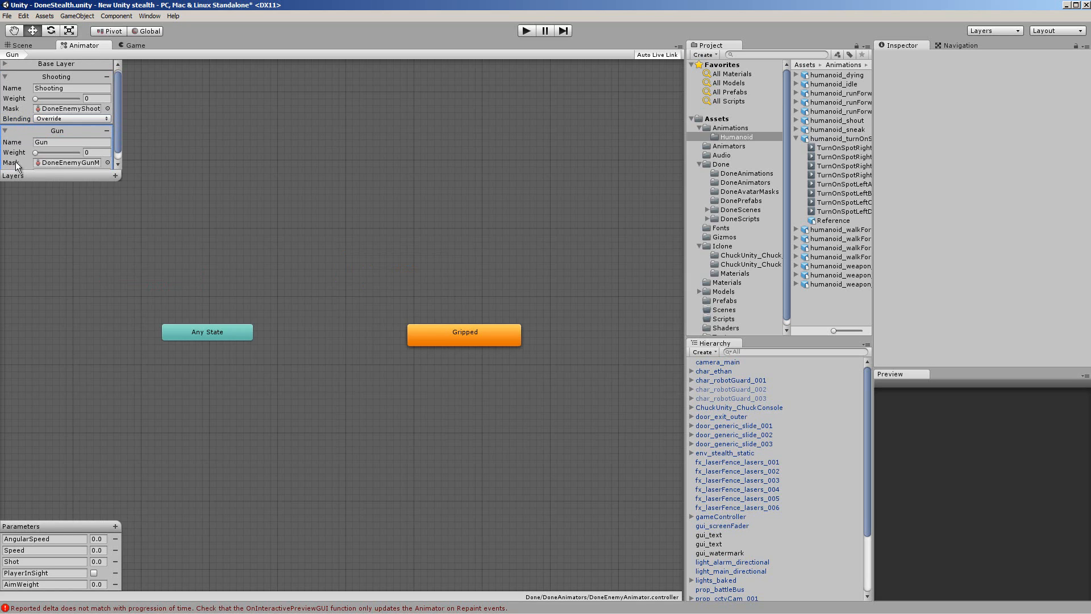
pyautogui.click(107, 162)
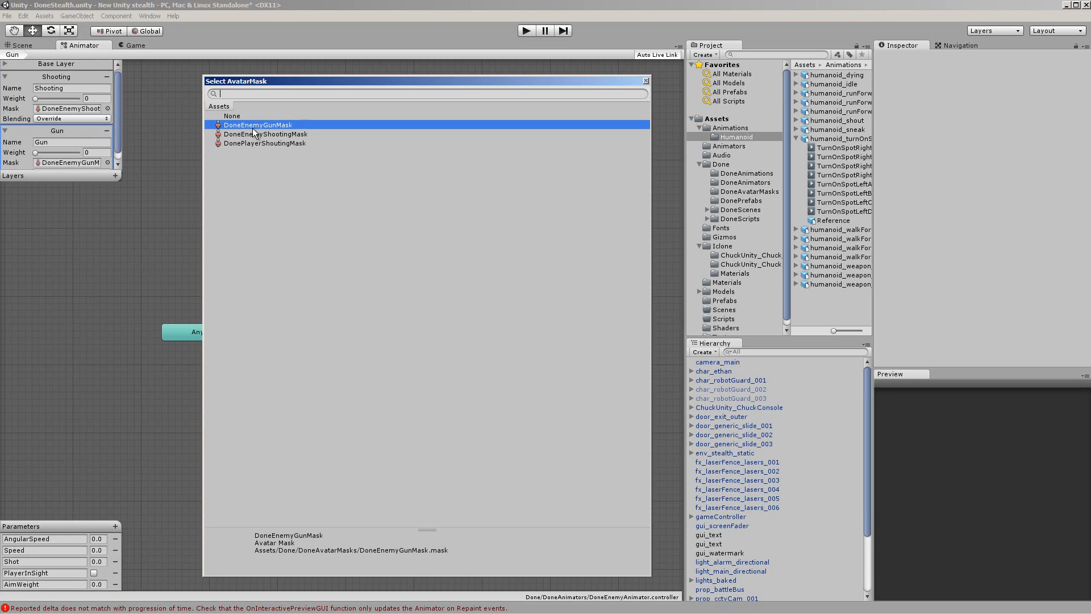
pyautogui.click(646, 79)
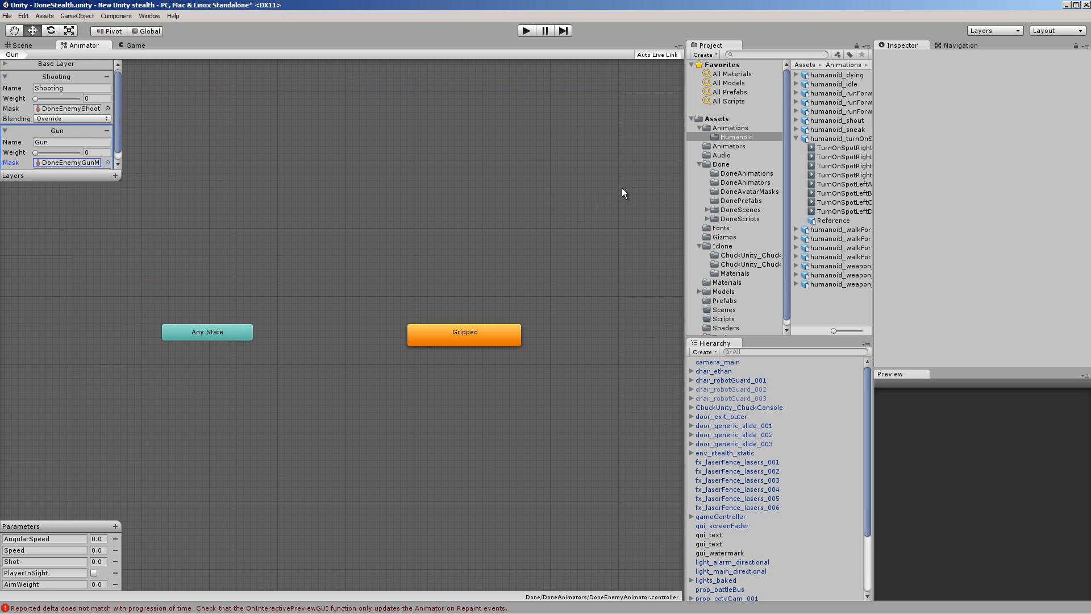
# Find DoneEnemyGunMask in the DoneAvatarMasks folder and inspect its Humanoid section.
pyautogui.click(720, 192)
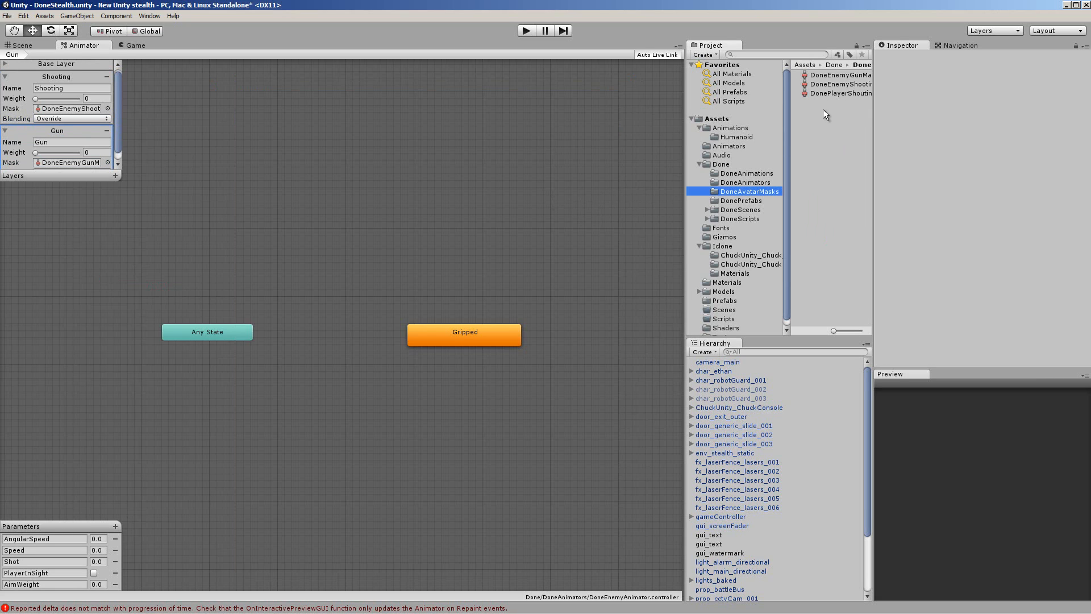
pyautogui.click(834, 76)
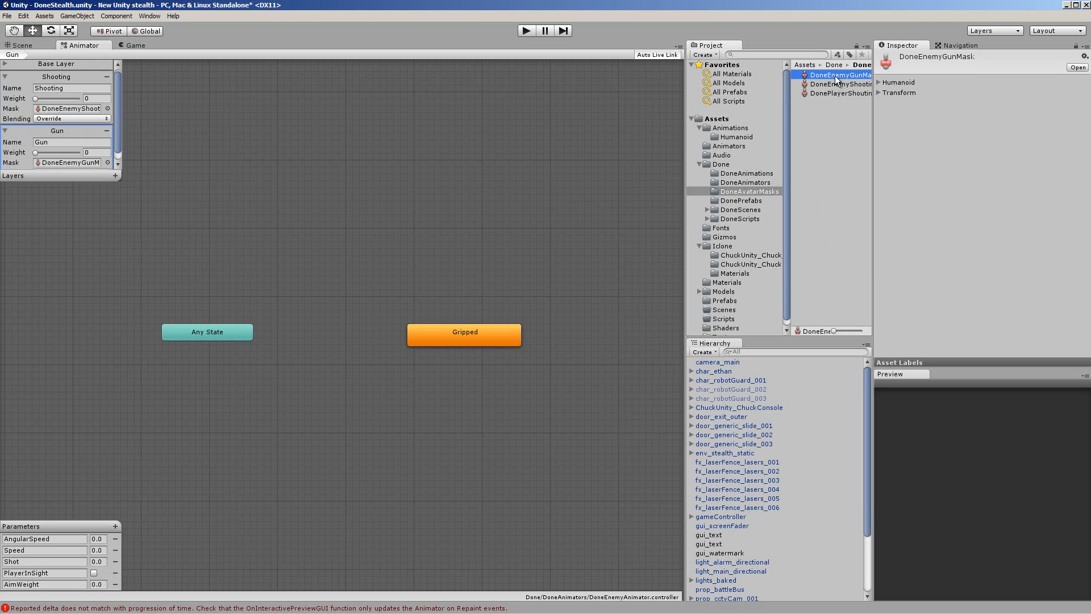
pyautogui.click(879, 83)
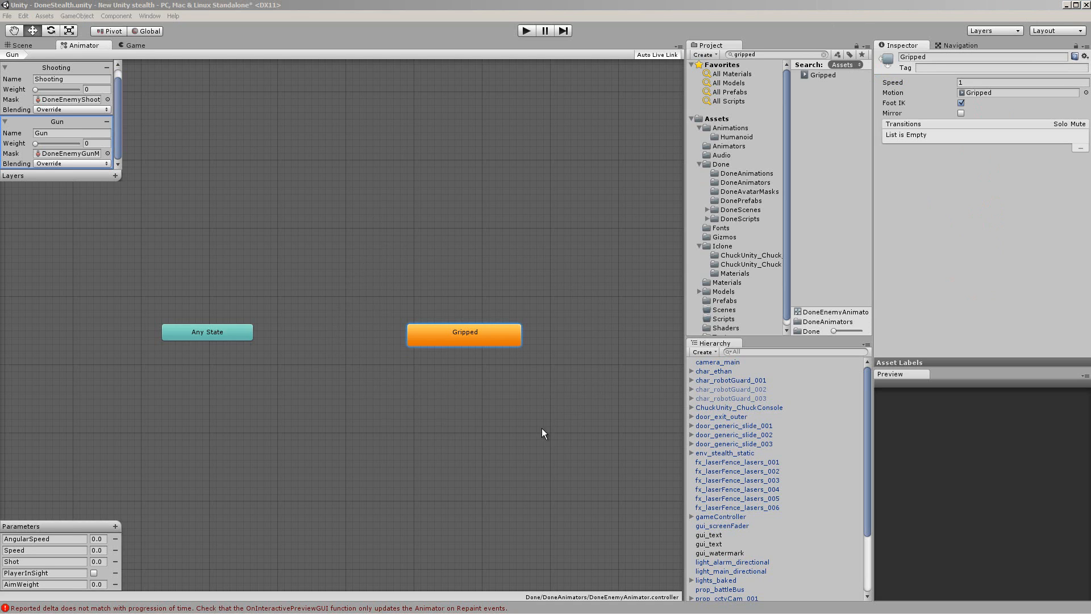
# Inspect the Gun layer's Gripped state and preview the Gripped animation on the robot from another angle, stopping the playback.
pyautogui.click(486, 336)
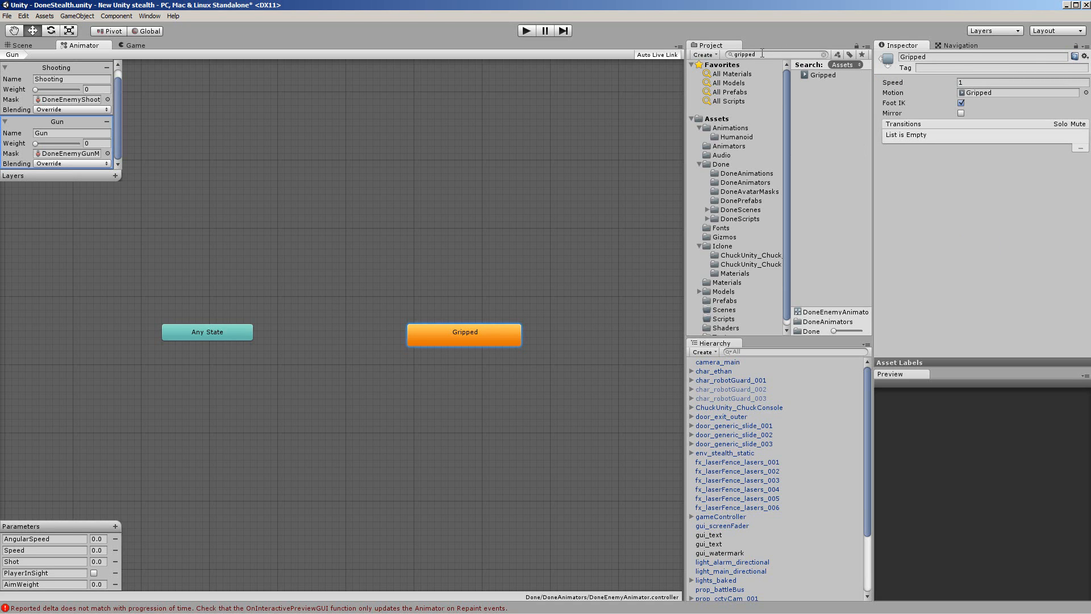
pyautogui.click(819, 74)
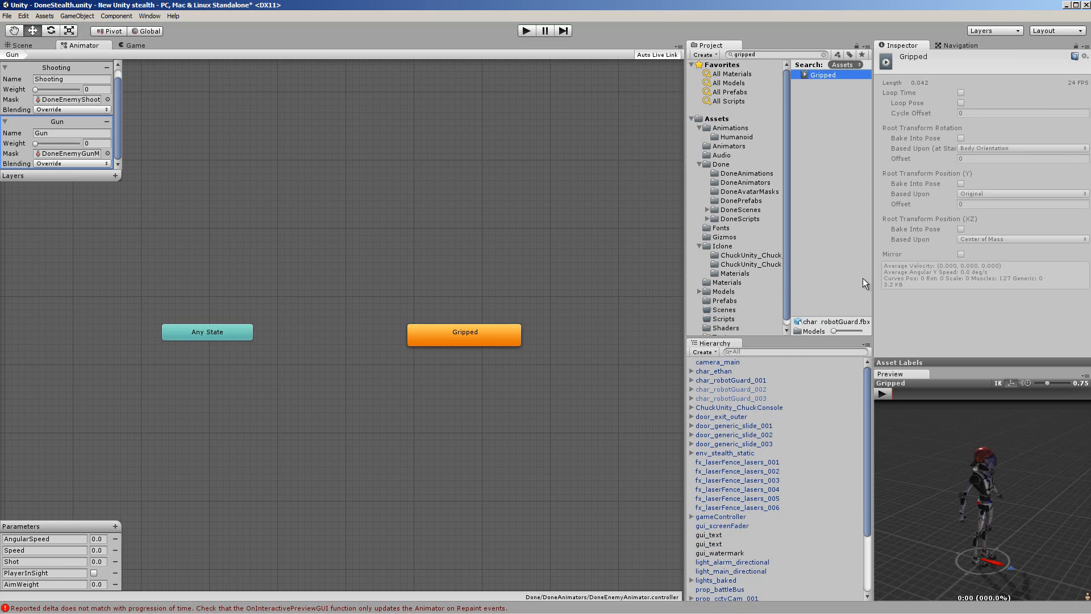
pyautogui.click(884, 394)
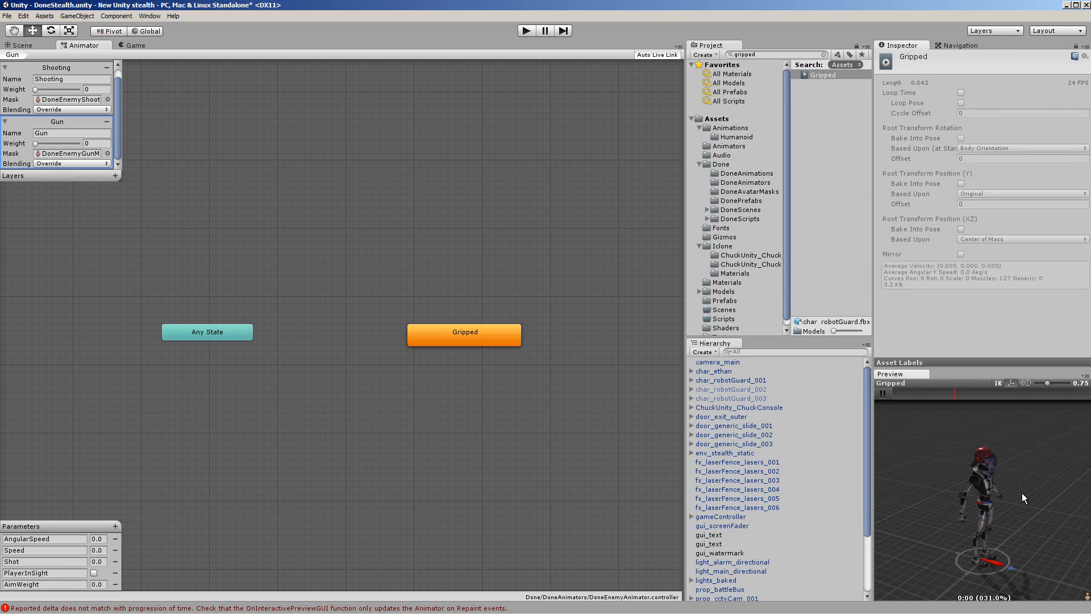
pyautogui.moveTo(1005, 489)
pyautogui.mouseDown()
pyautogui.moveTo(960, 472)
pyautogui.moveTo(996, 476)
pyautogui.mouseUp()
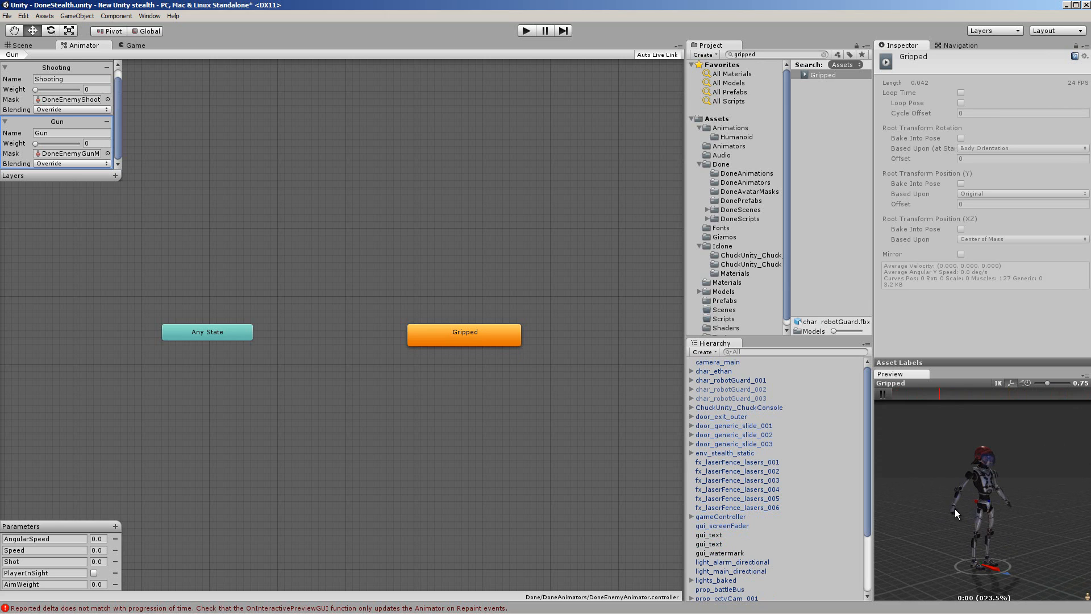
pyautogui.click(882, 394)
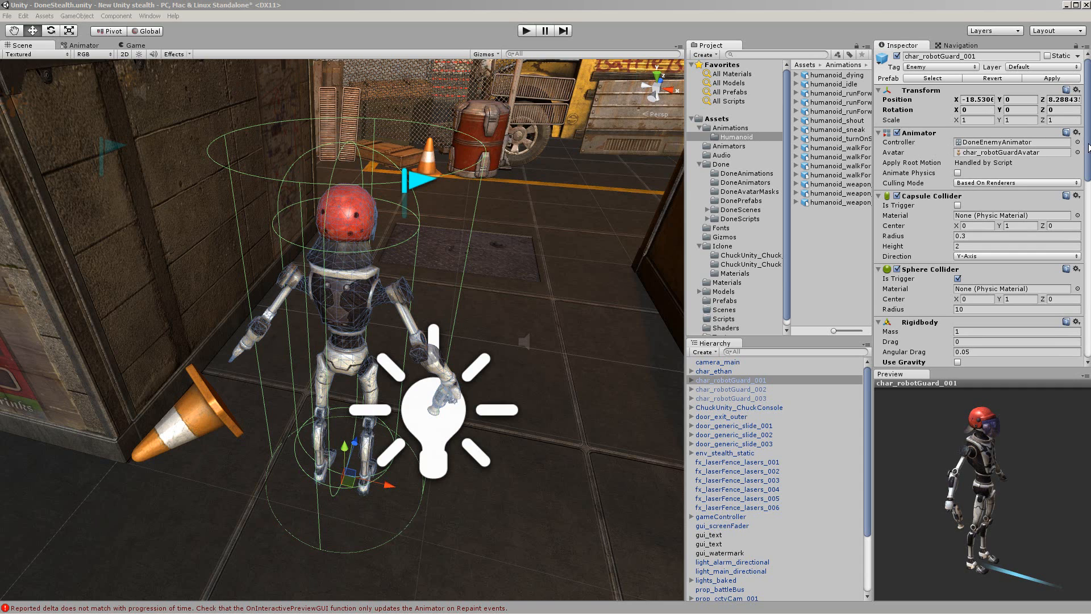
# View the animator controllers available for char_robotGuard_001, keeping DoneEnemyAnimator, and examine its remaining script components down to the patrol waypoints.
pyautogui.click(1078, 142)
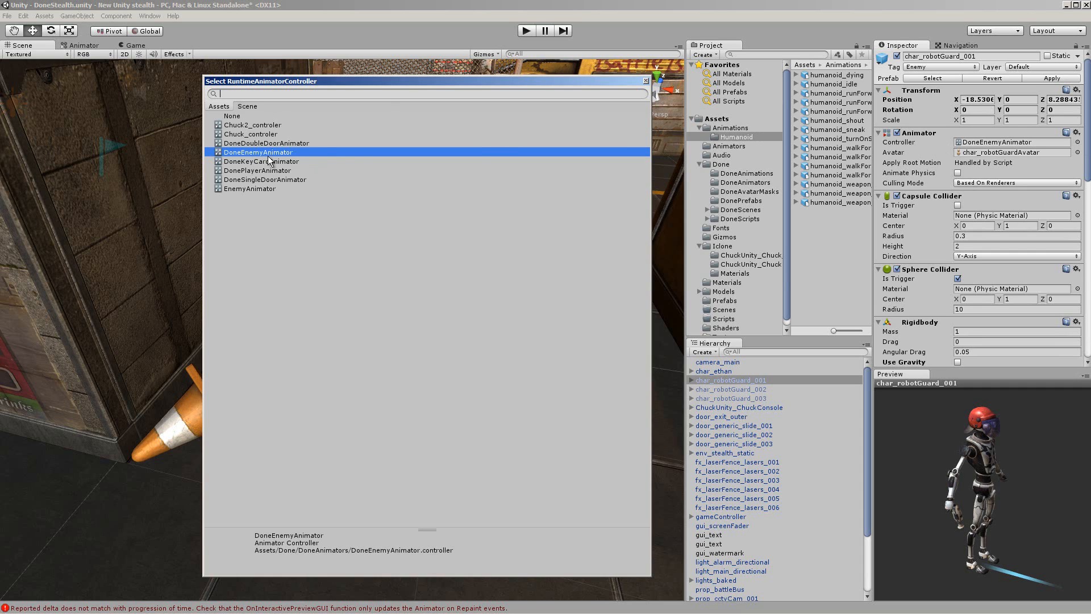
pyautogui.click(646, 81)
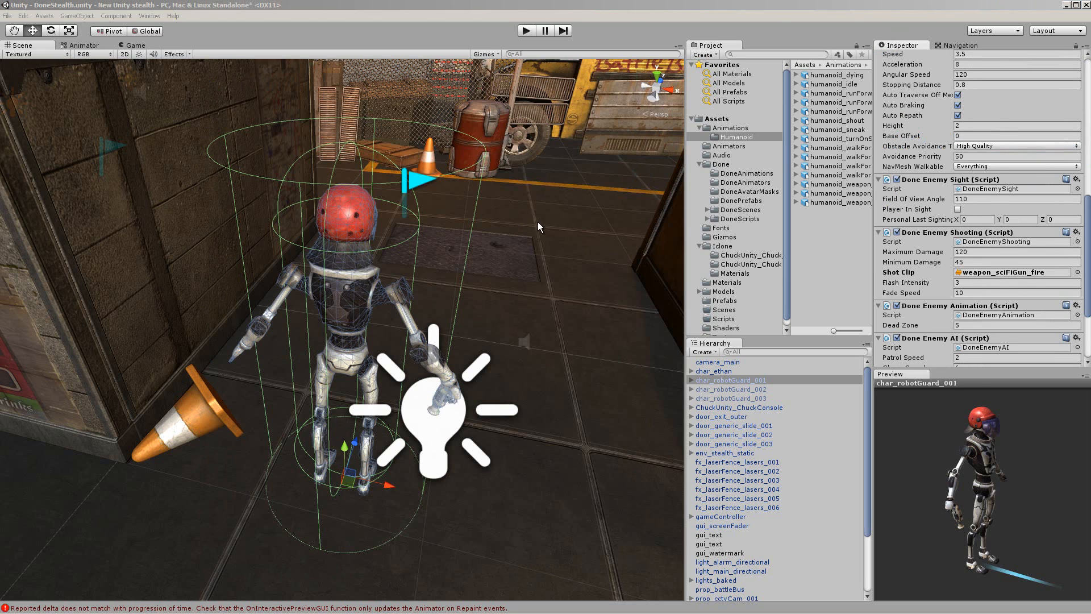
pyautogui.click(1087, 71)
pyautogui.moveTo(1088, 115); pyautogui.dragTo(1076, 160)
pyautogui.scroll(-10, 1076, 188)
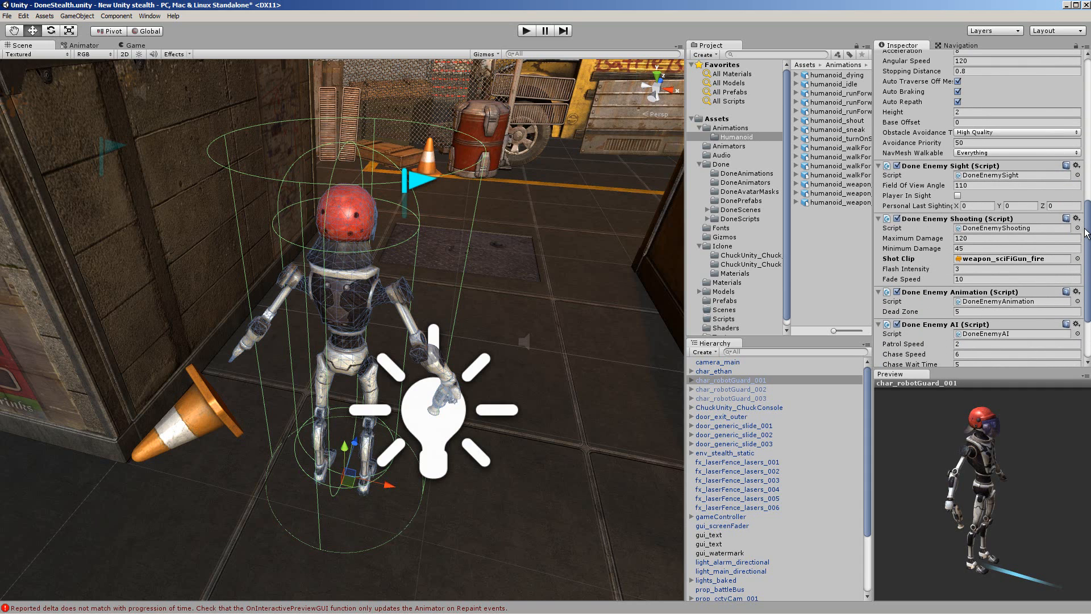
pyautogui.moveTo(1086, 233); pyautogui.dragTo(1087, 273)
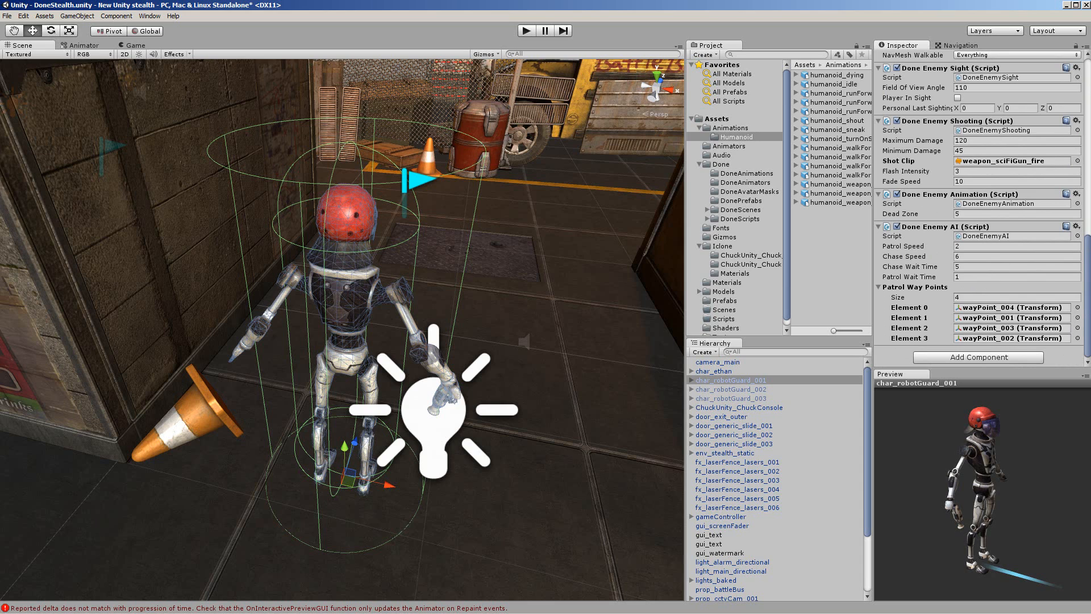